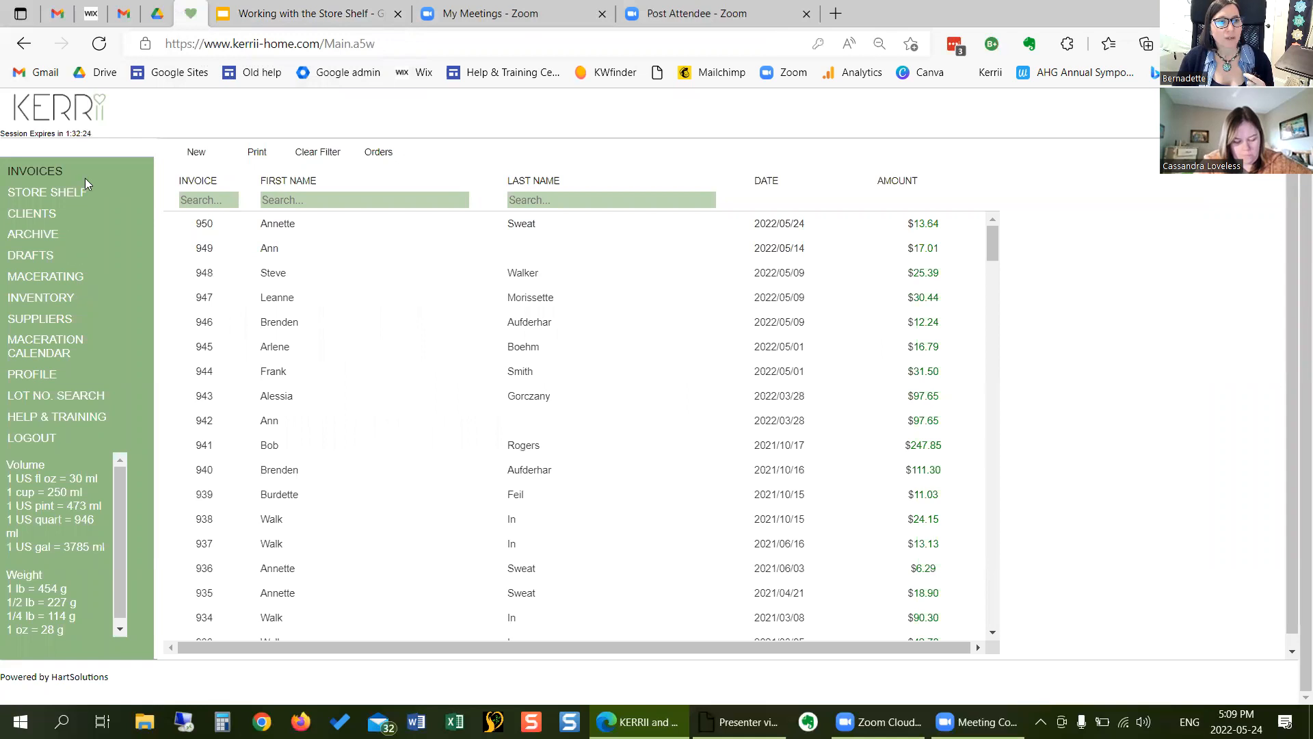
# - Filter the inventory by item name "col" and review both Cold and flu tea - 75 records
pyautogui.click(74, 296)
pyautogui.click(273, 200)
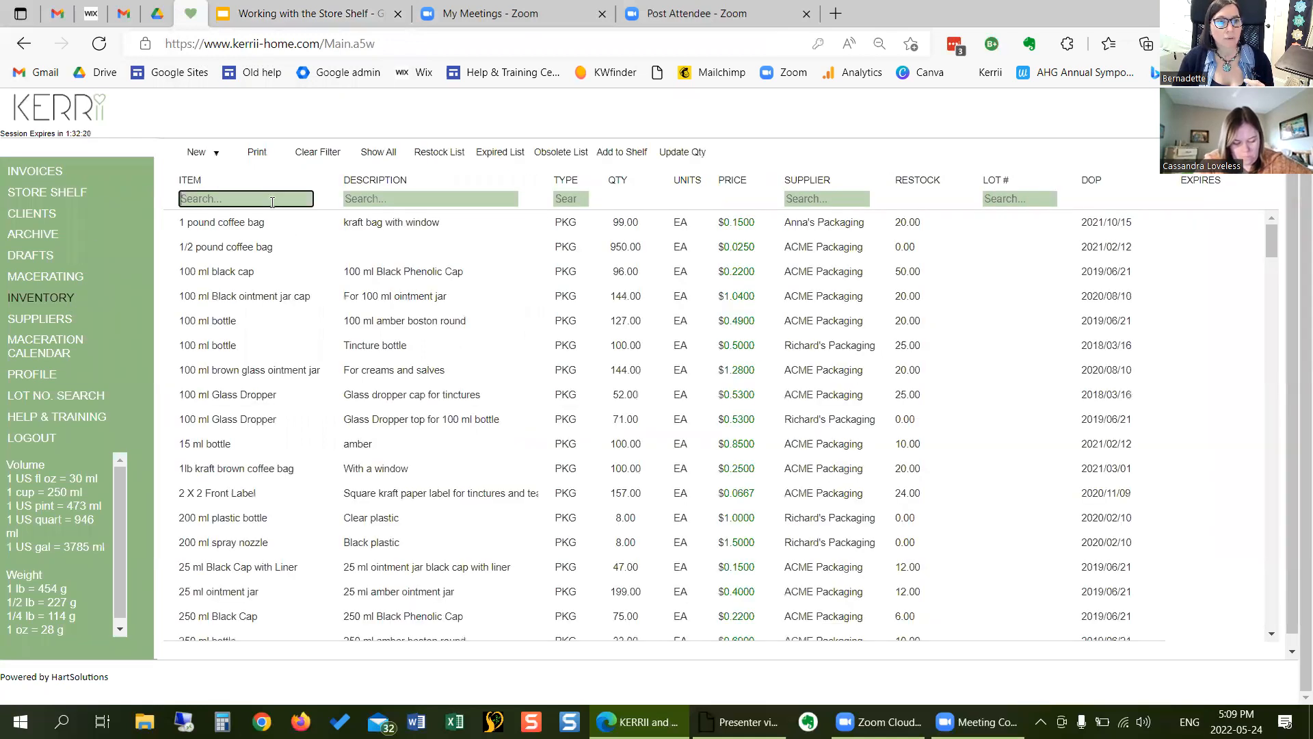
pyautogui.write('col')
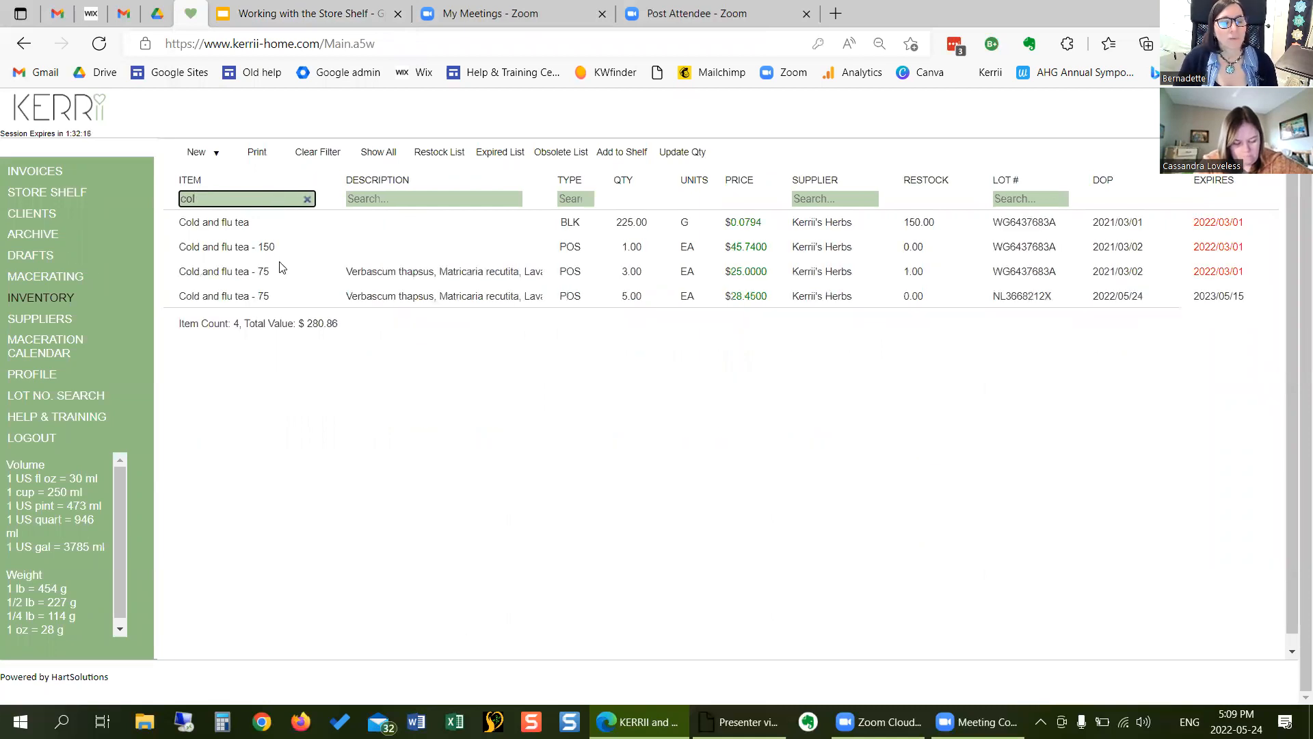
pyautogui.click(276, 272)
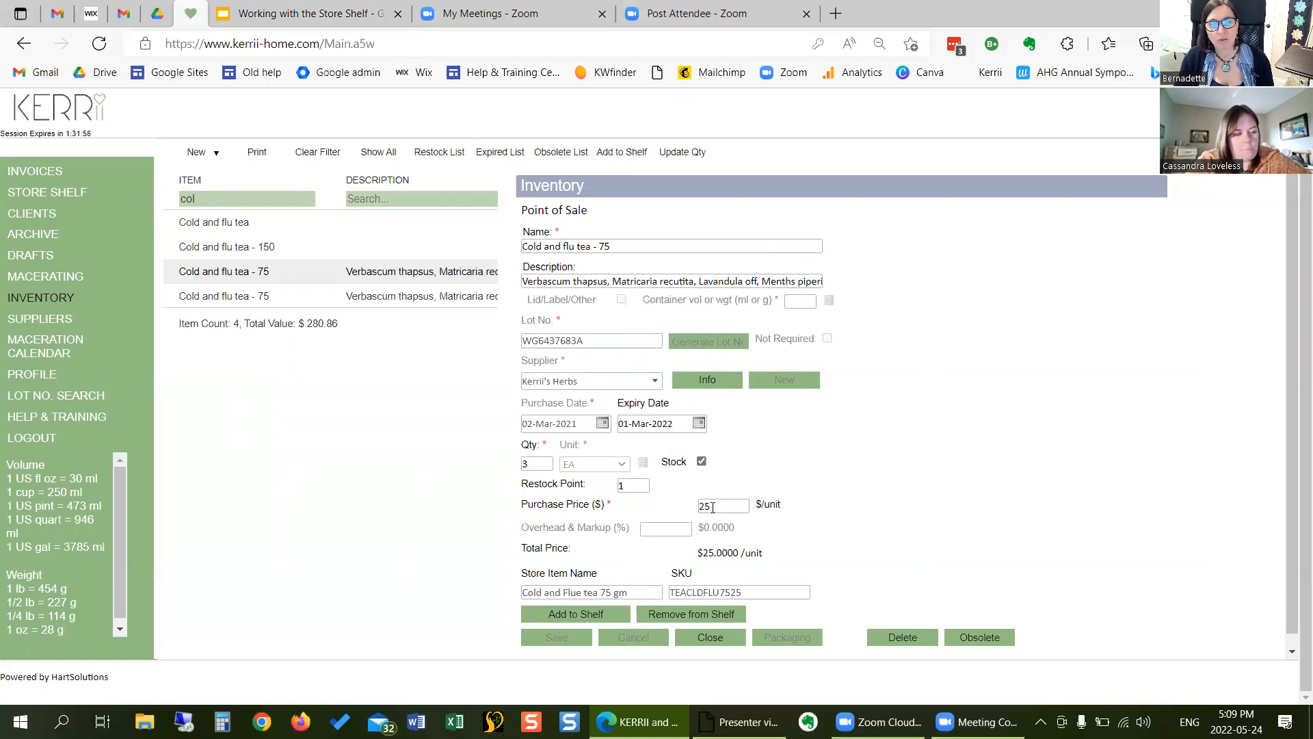
pyautogui.click(724, 638)
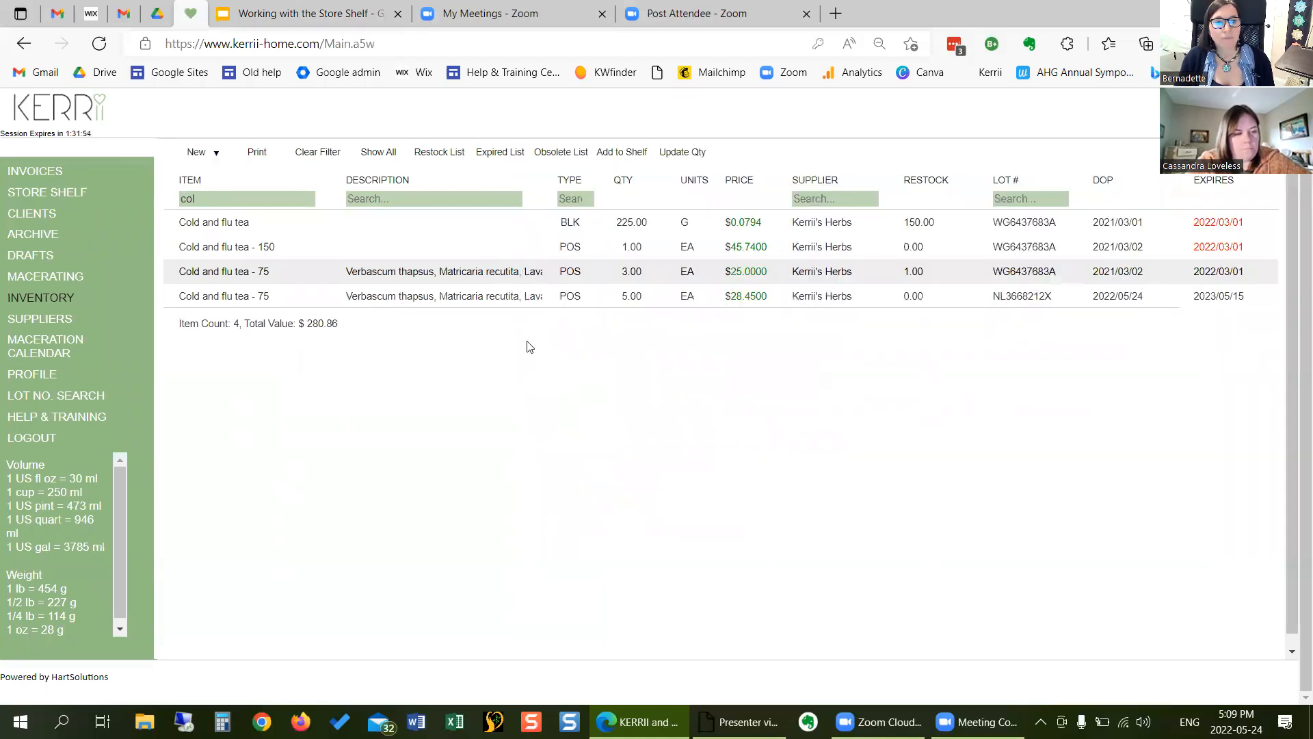
pyautogui.click(483, 297)
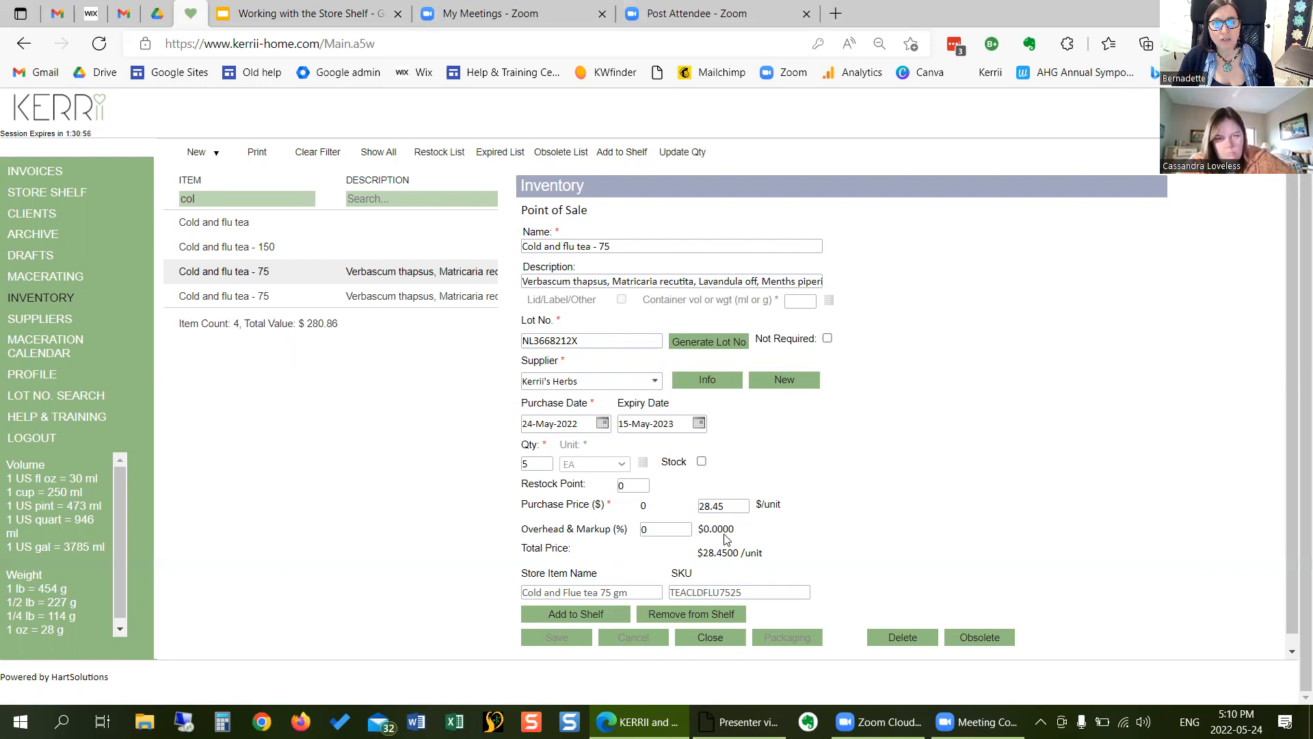
pyautogui.click(711, 637)
# - On the Store Shelf, view the details of Asthma Relief 100 ml, Calming Tea -75 gram and Cold and Flue tea 75 gm
pyautogui.click(81, 190)
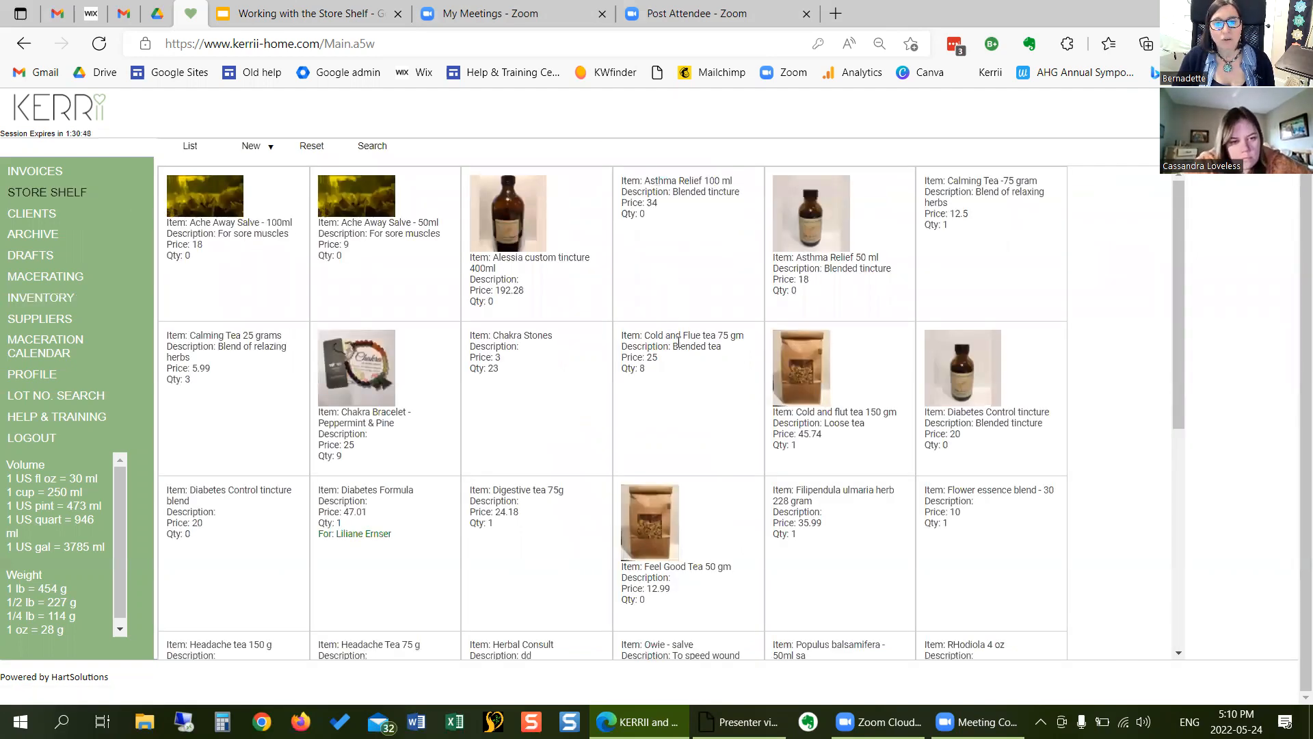
pyautogui.click(643, 197)
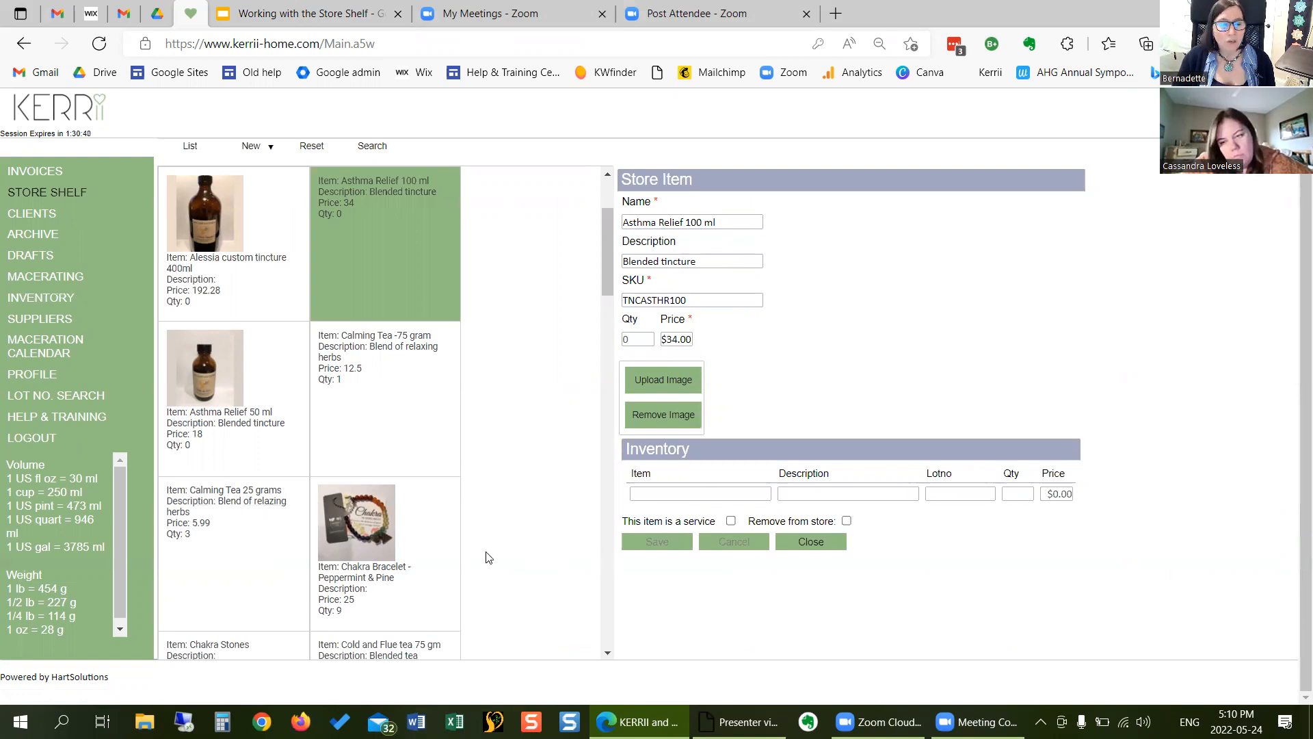
pyautogui.click(369, 340)
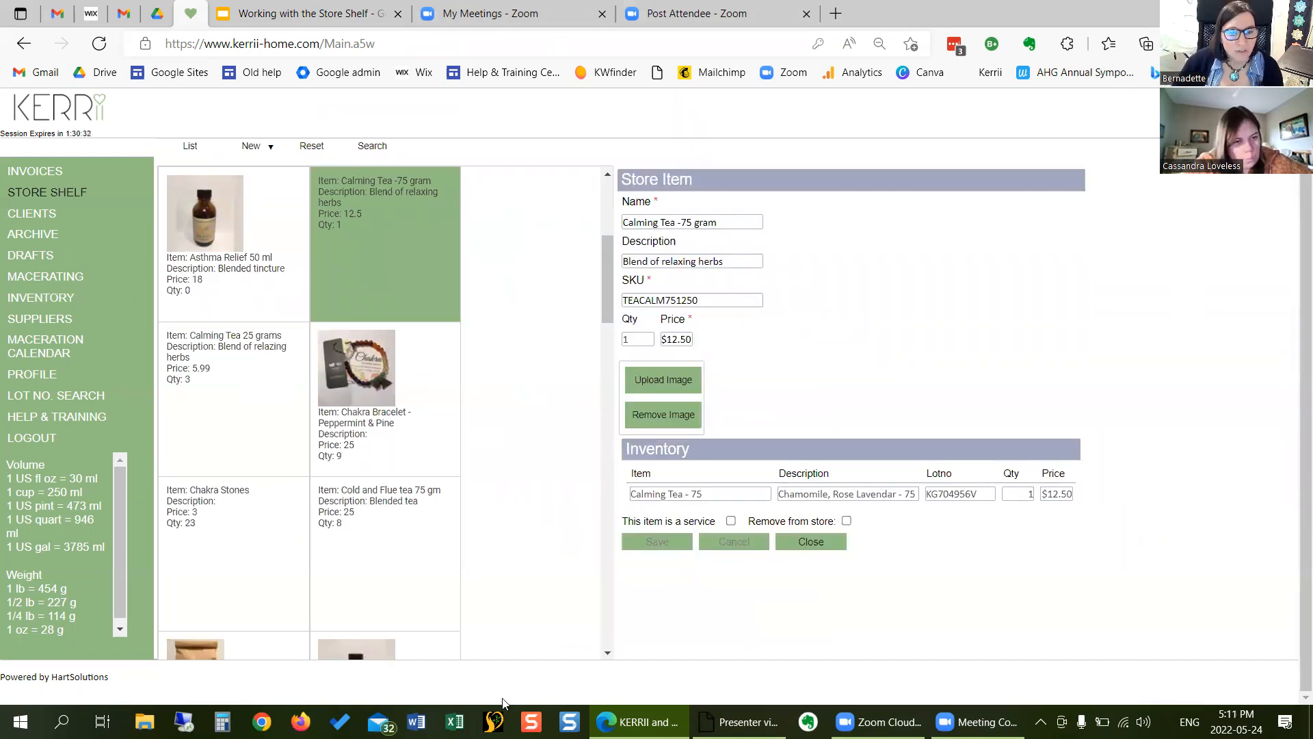
pyautogui.click(808, 545)
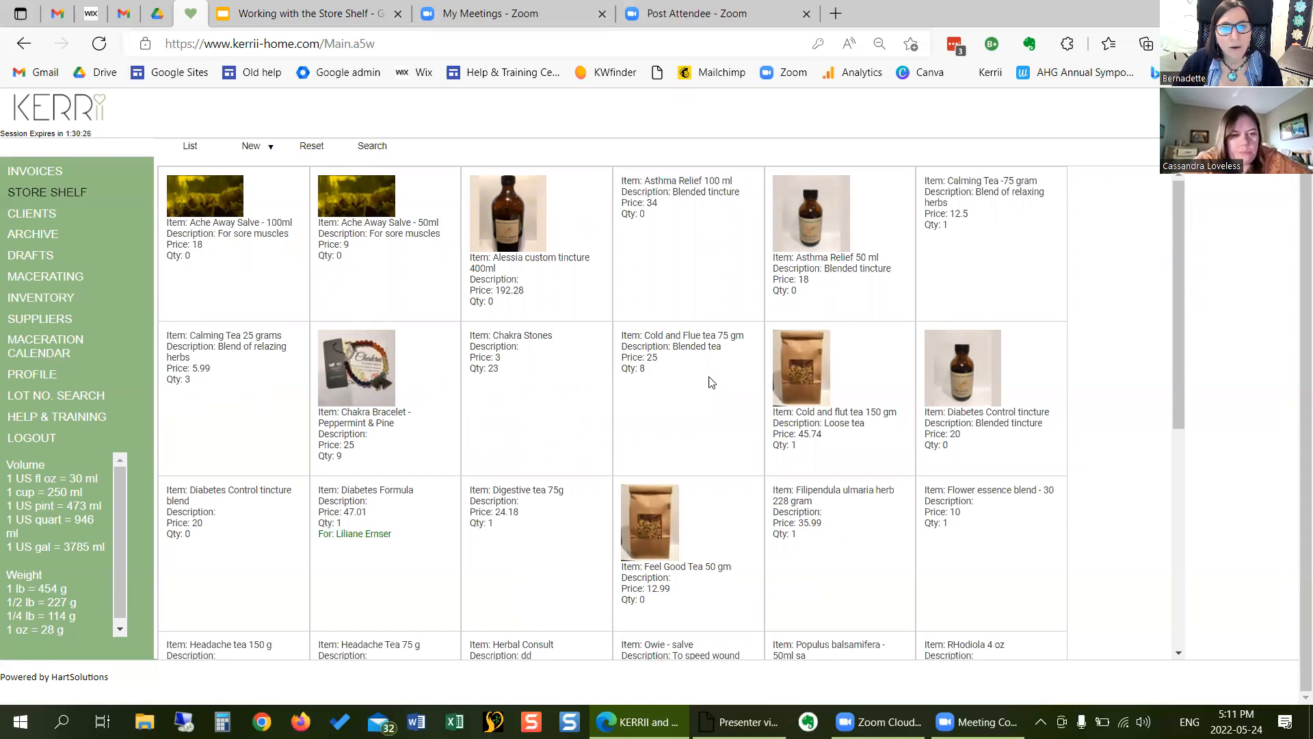
pyautogui.click(703, 350)
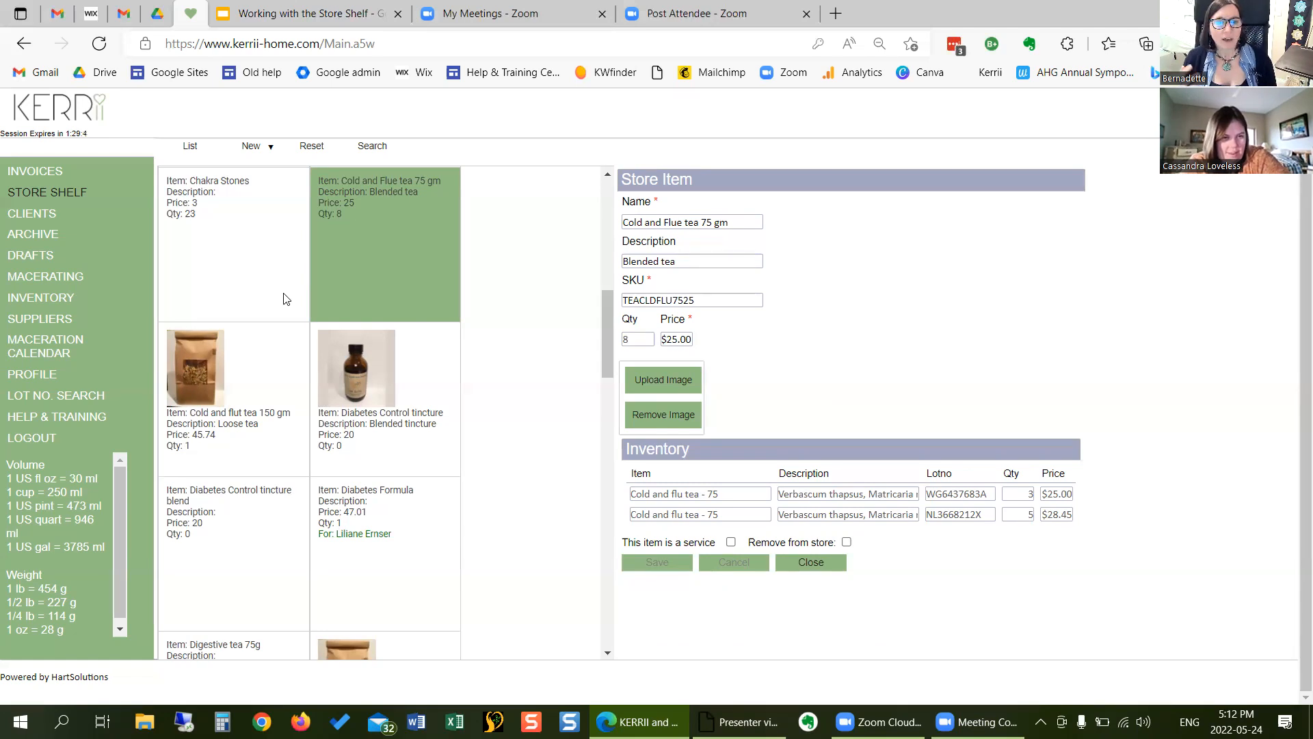
# - Switch to the Working with the Store Shelf presentation, advance to the "Creating items in the Store Shelf" slide and return to KERRII
pyautogui.click(279, 15)
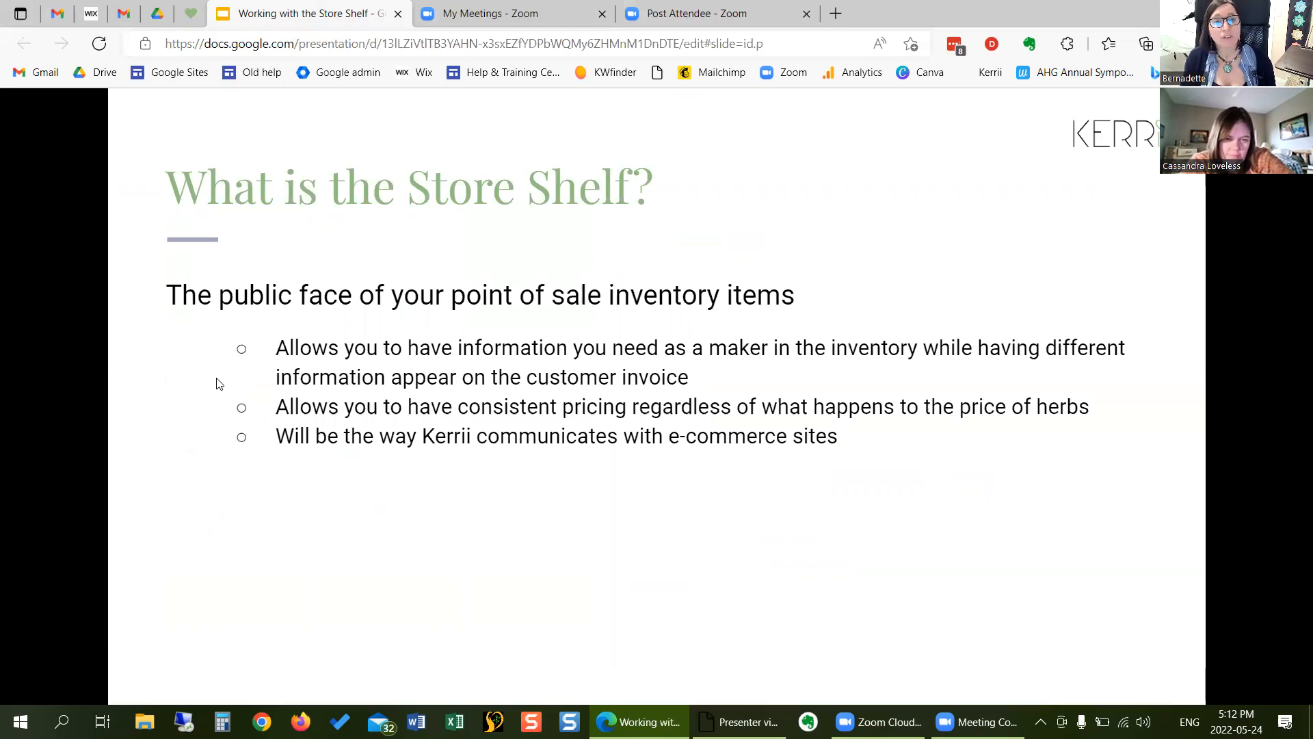
pyautogui.click(367, 232)
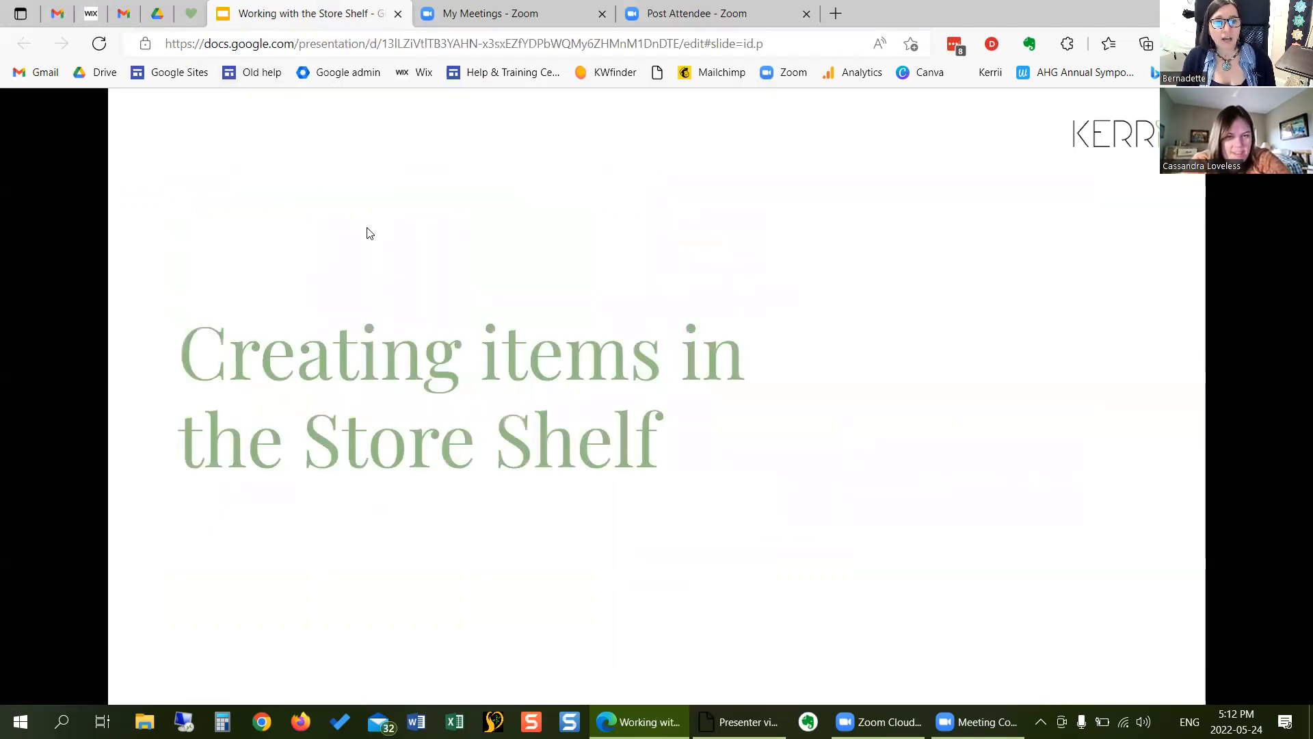
pyautogui.click(191, 20)
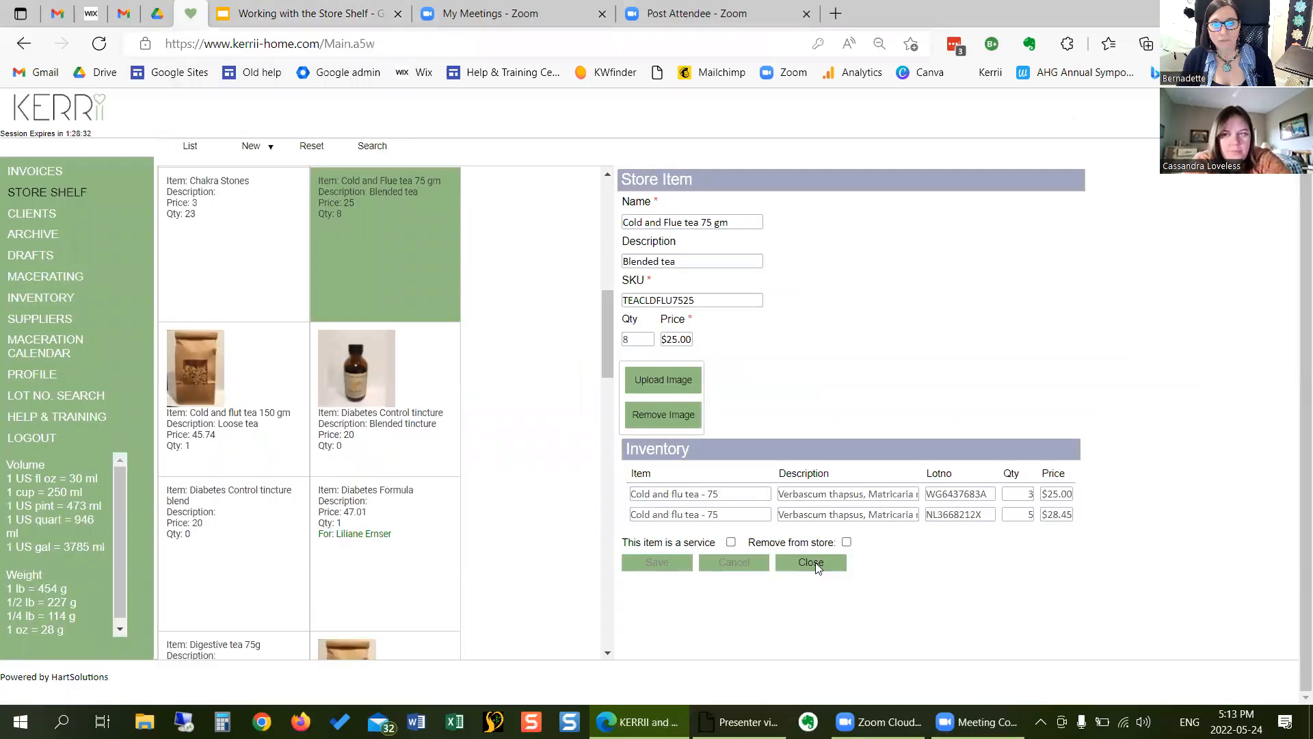
# - Close the open tea record and start a new store item named "Feel good tea - 100 gm" with the description "Blended tea"
pyautogui.click(812, 562)
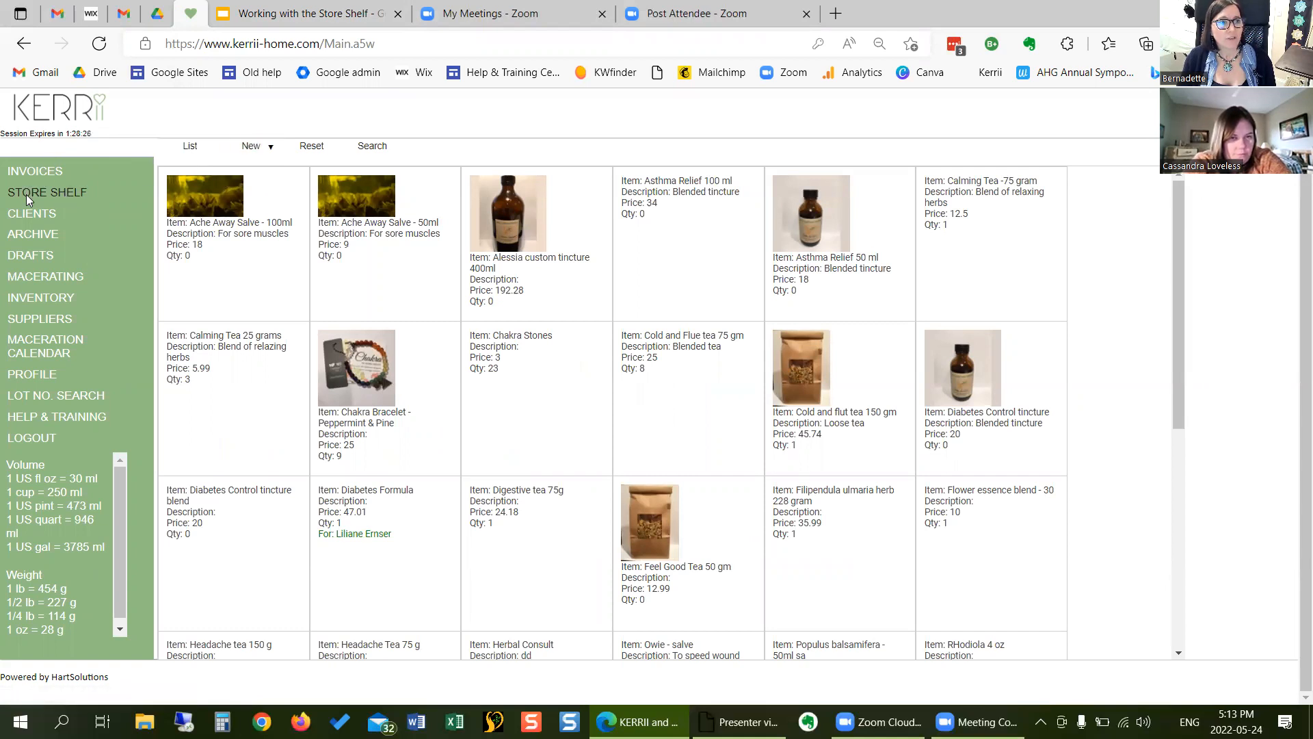
pyautogui.moveTo(254, 149)
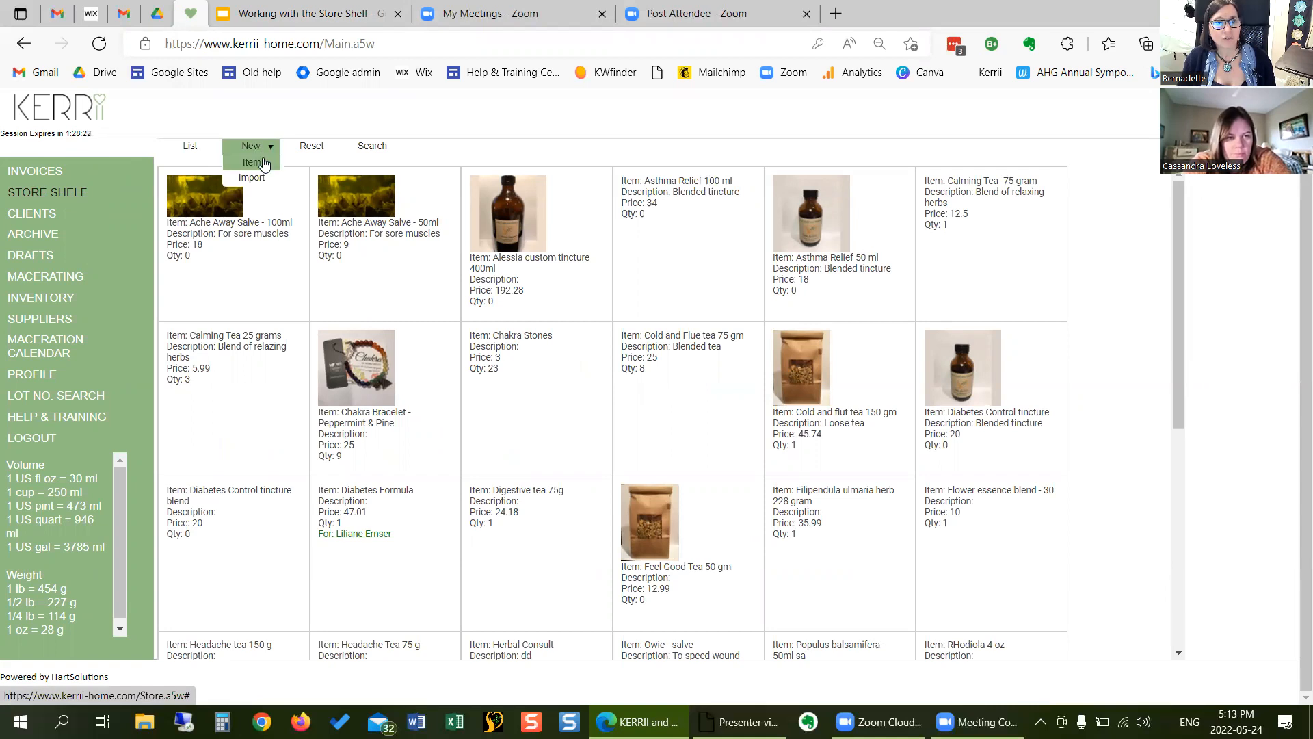
pyautogui.click(264, 165)
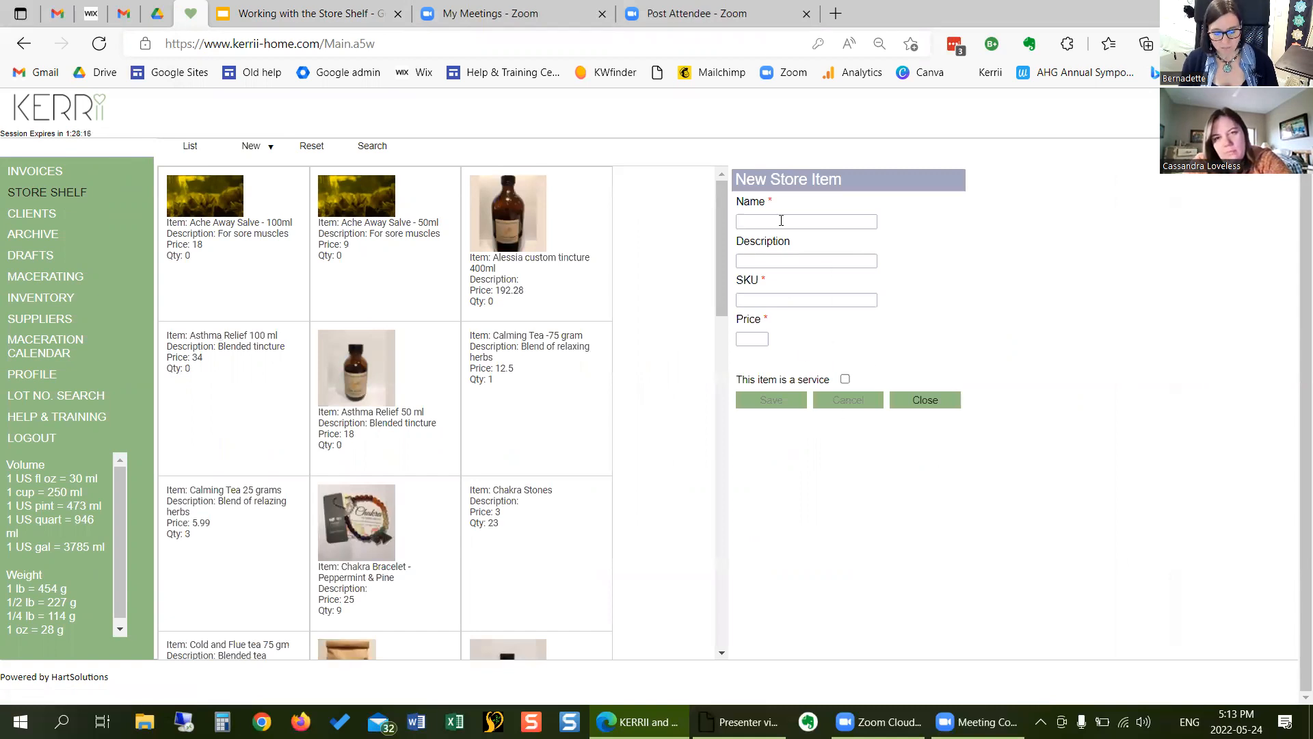
pyautogui.write('Feedl')
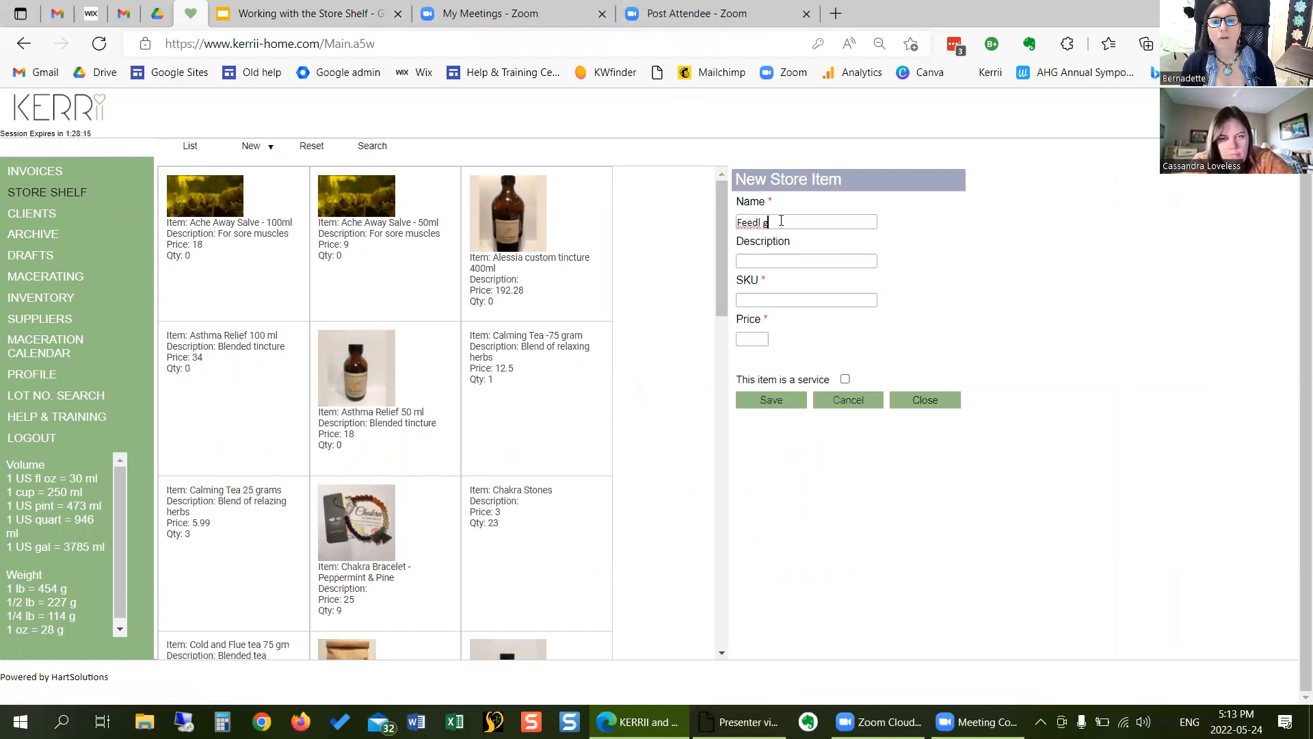
pyautogui.press('BackSpace')
pyautogui.write('l')
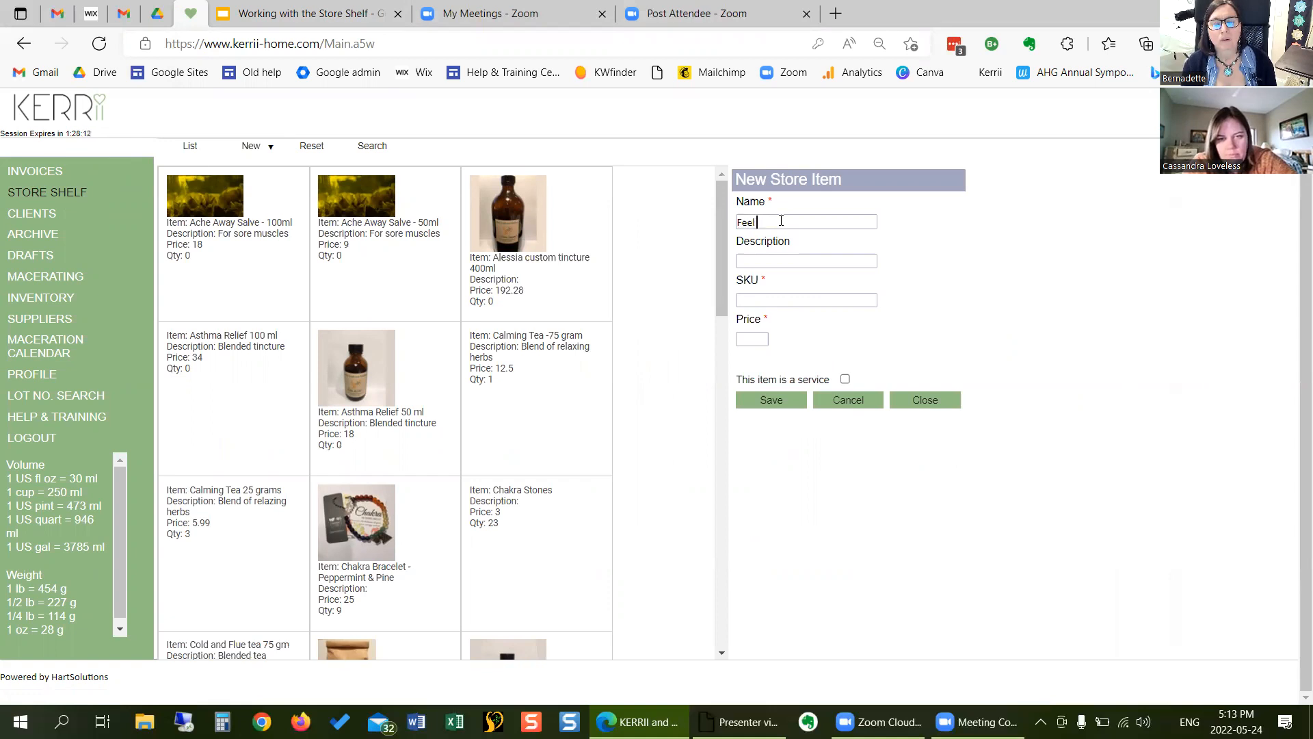
pyautogui.write(' good re')
pyautogui.write('a -')
pyautogui.write(' 100 gra')
pyautogui.press('BackSpace')
pyautogui.press('BackSpace')
pyautogui.write('m')
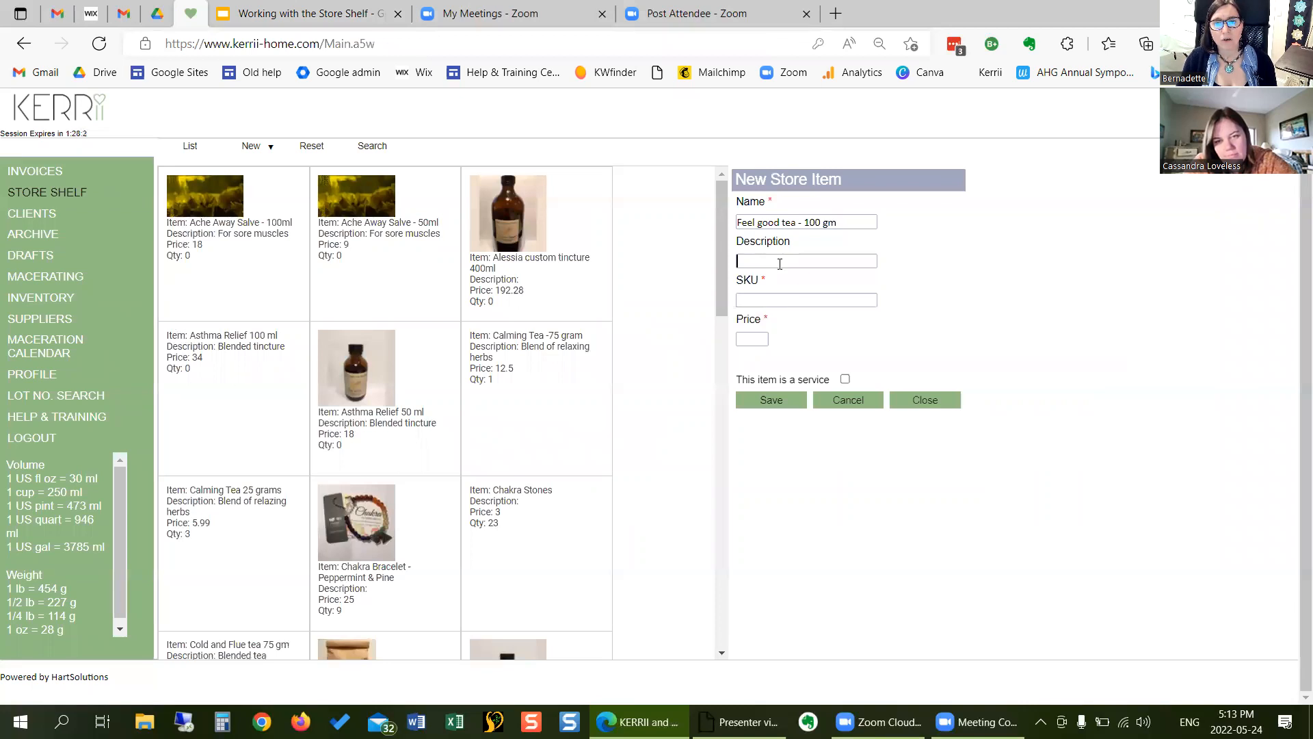
pyautogui.write('B')
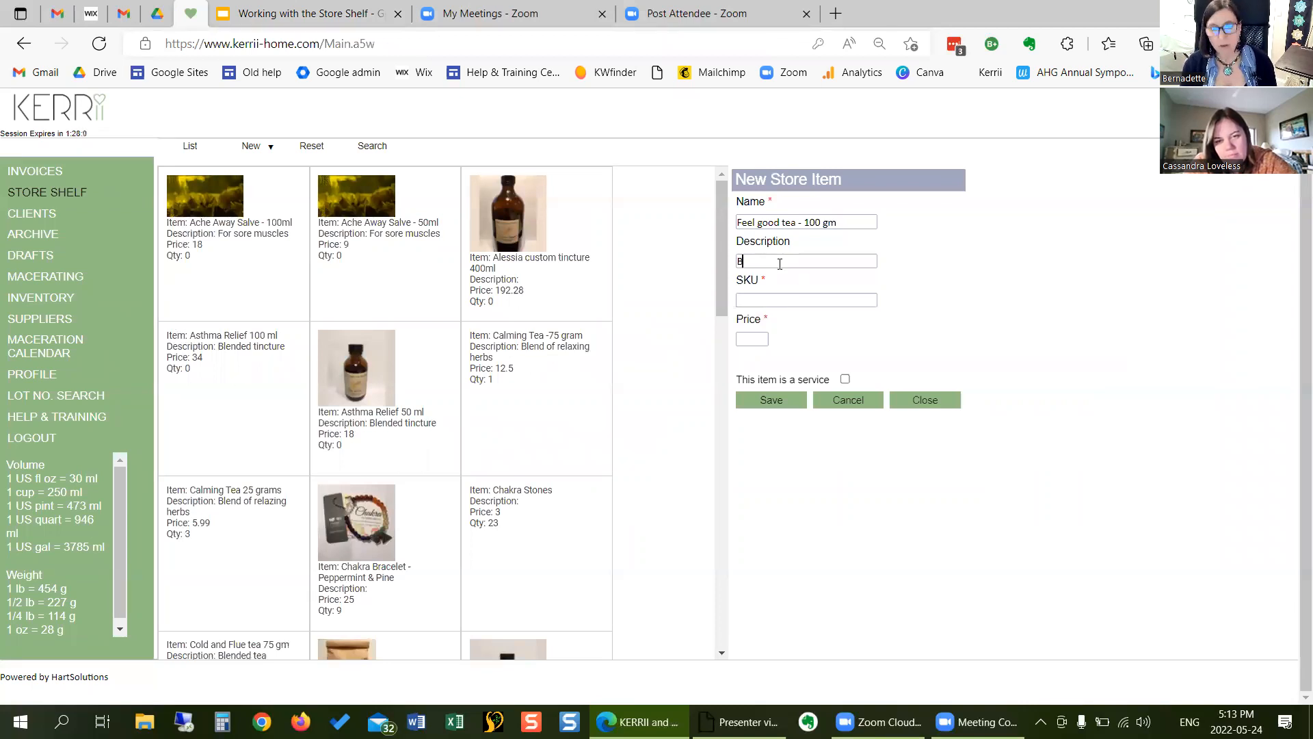
pyautogui.write('lended tea')
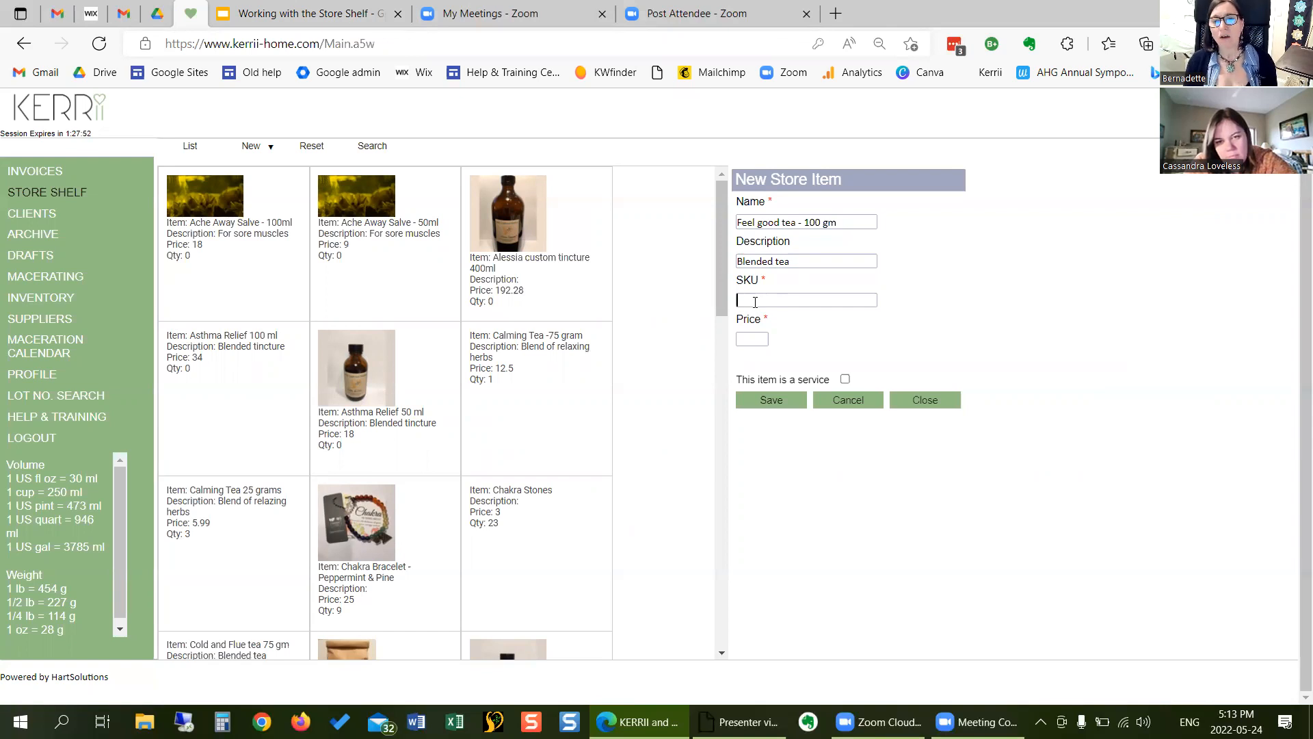
# - Set the new item's SKU to TEAFELGF100 and its price to 20, and save the item
pyautogui.click(755, 301)
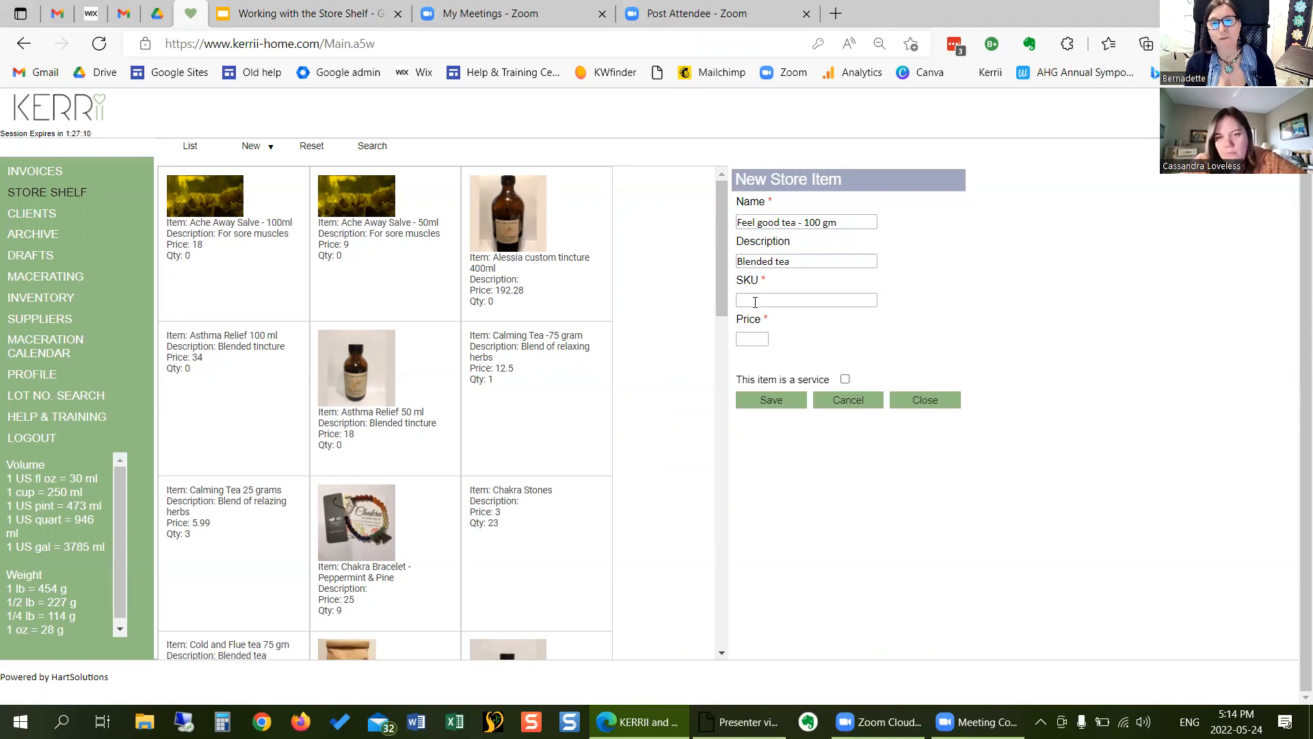
pyautogui.click(756, 302)
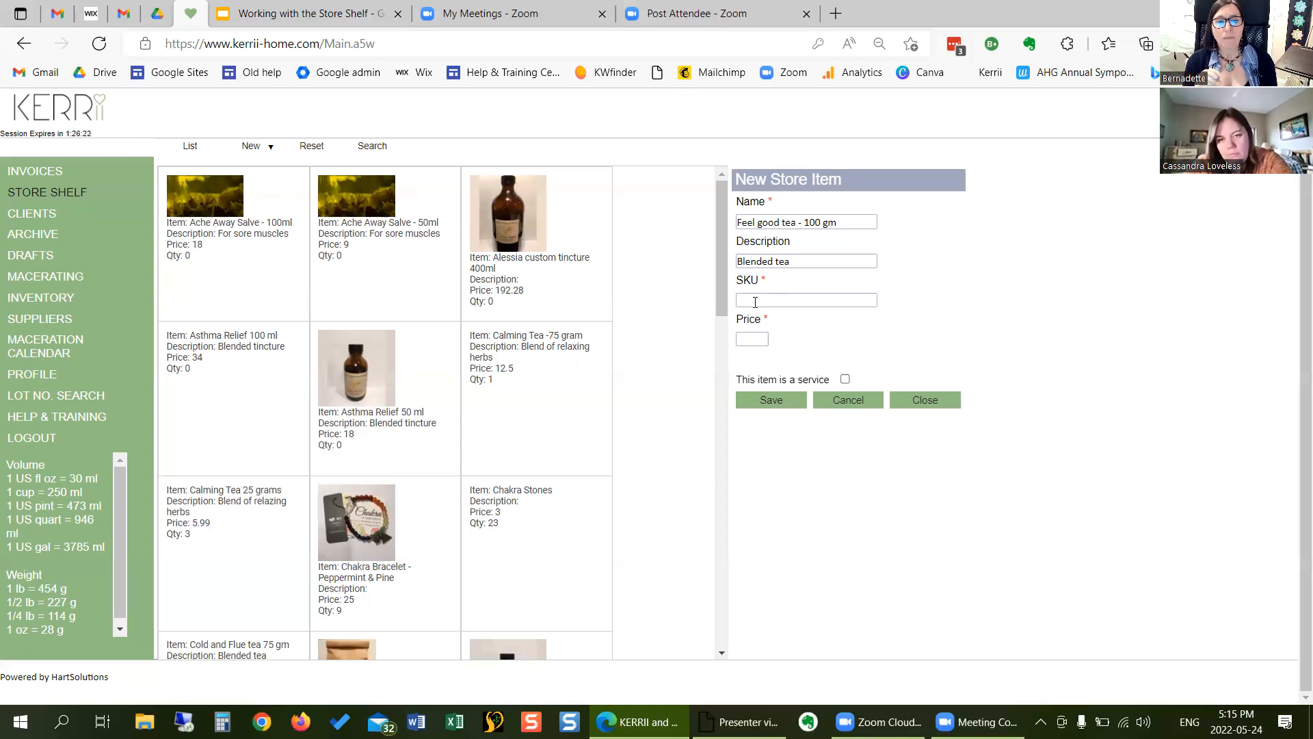
pyautogui.click(755, 302)
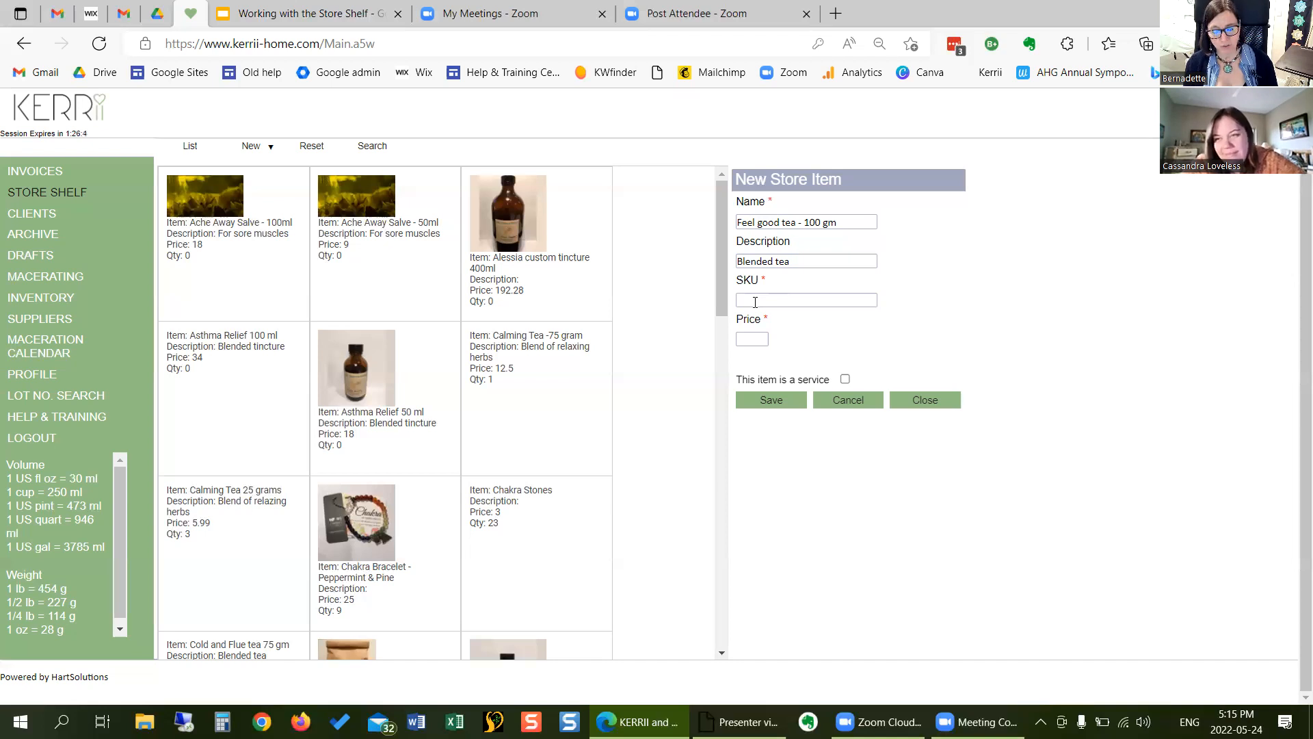
pyautogui.write('TEA')
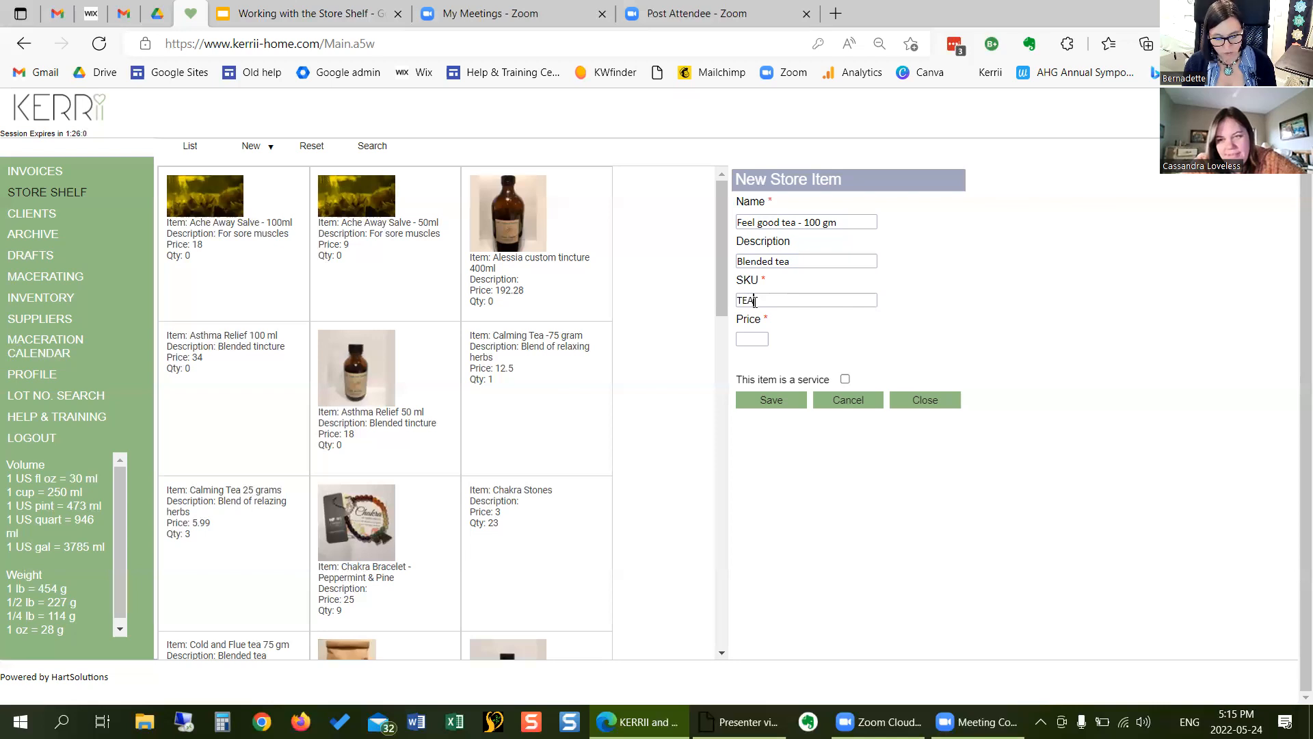
pyautogui.write('ELK')
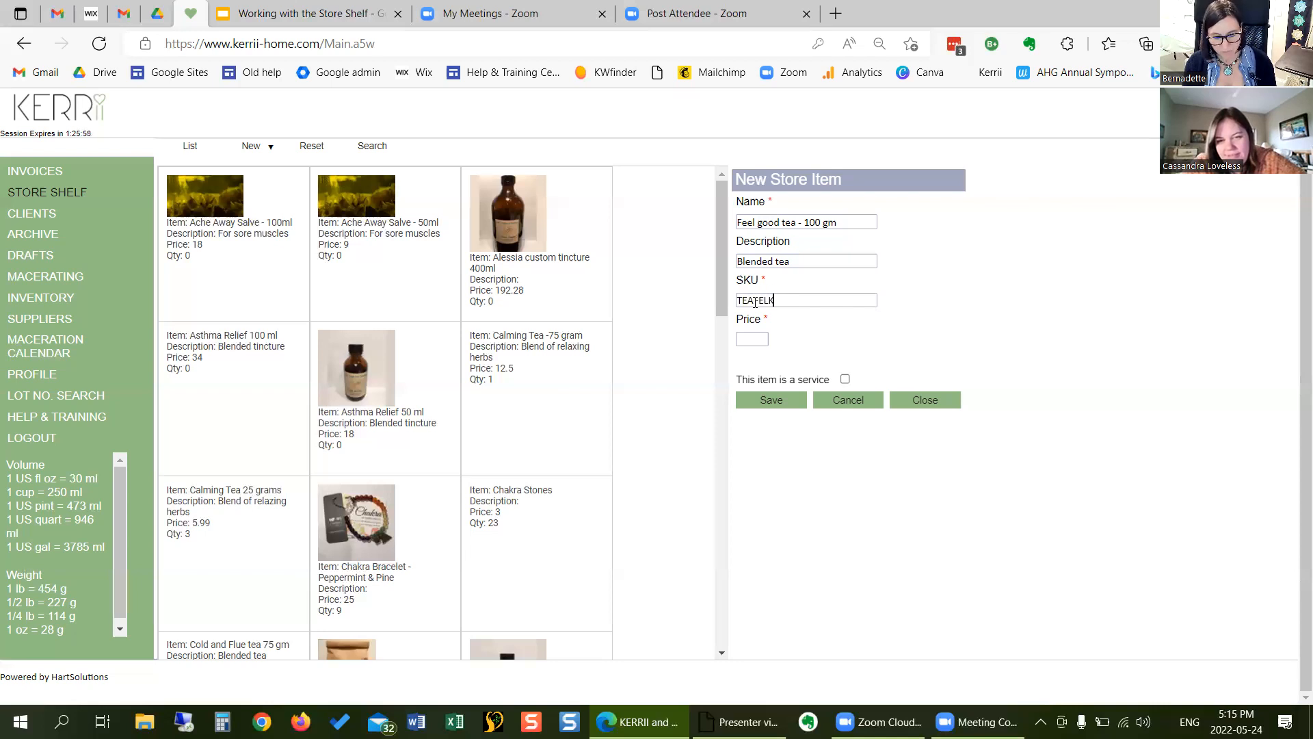
pyautogui.write('+')
pyautogui.press('BackSpace')
pyautogui.press('BackSpace')
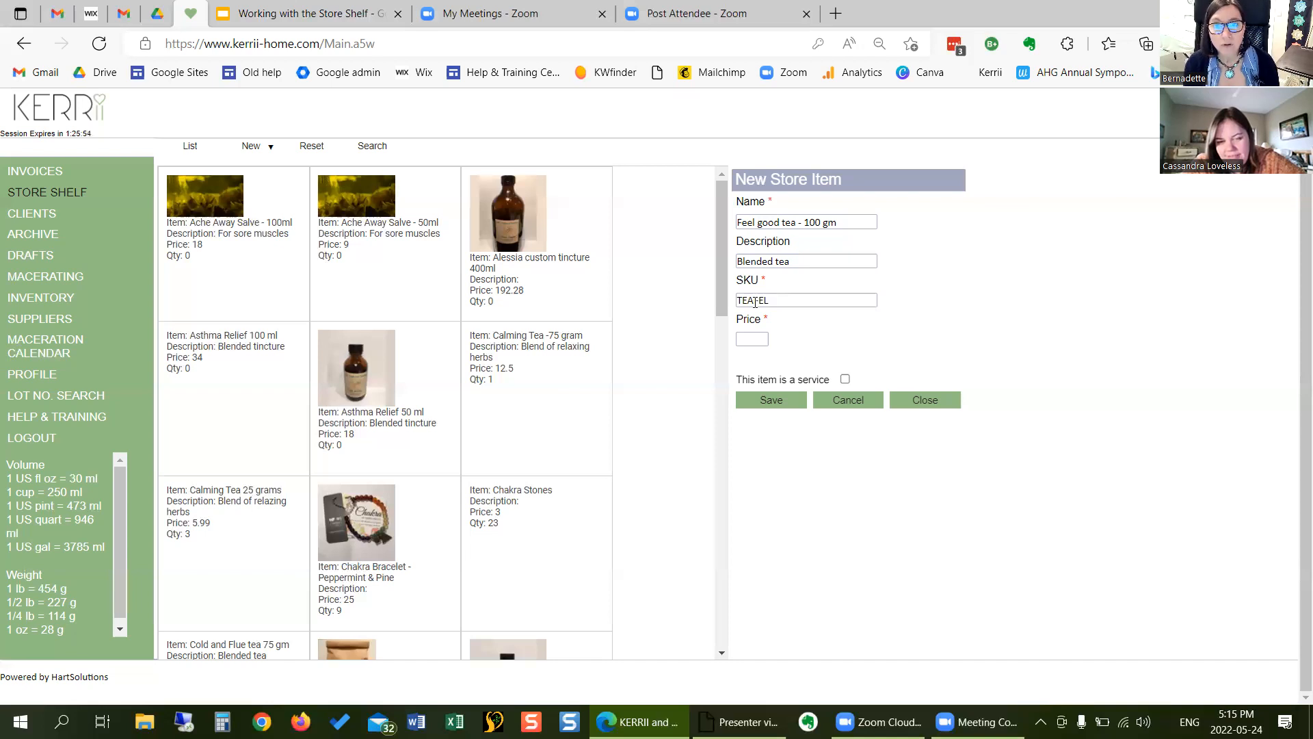
pyautogui.write('GF')
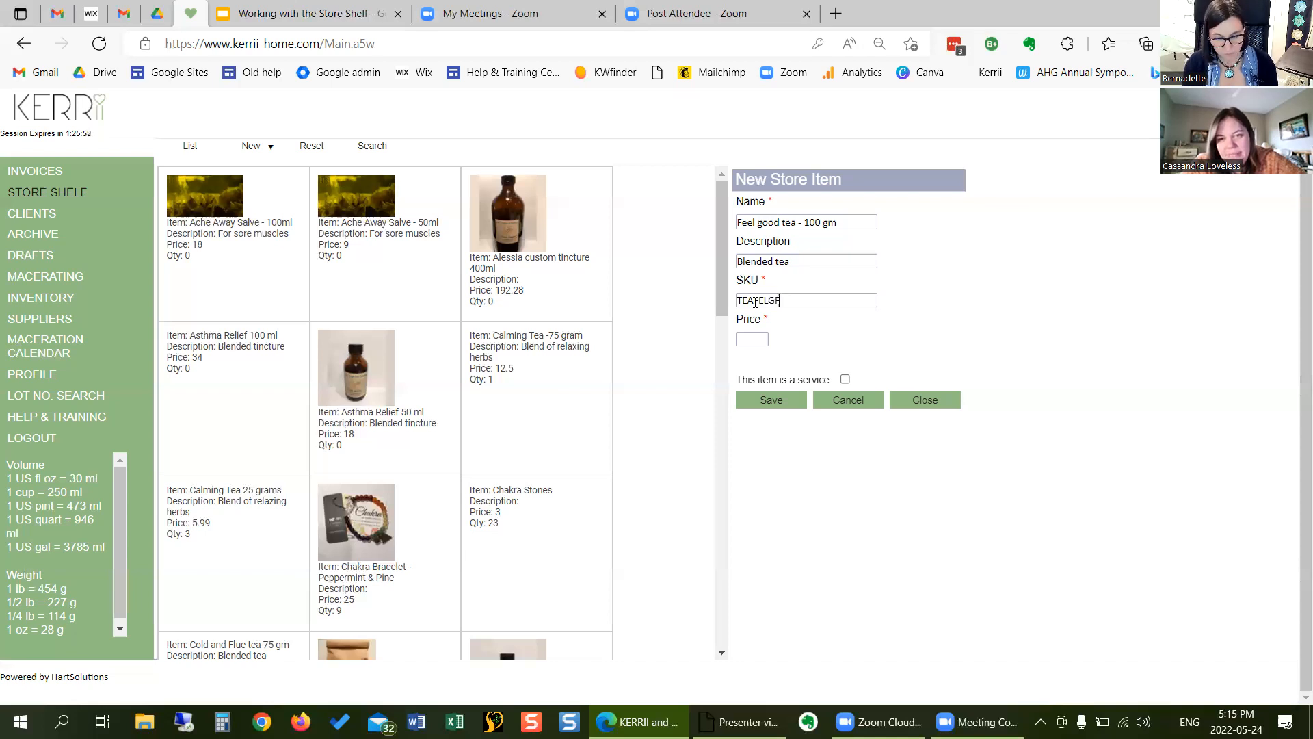
pyautogui.write('100')
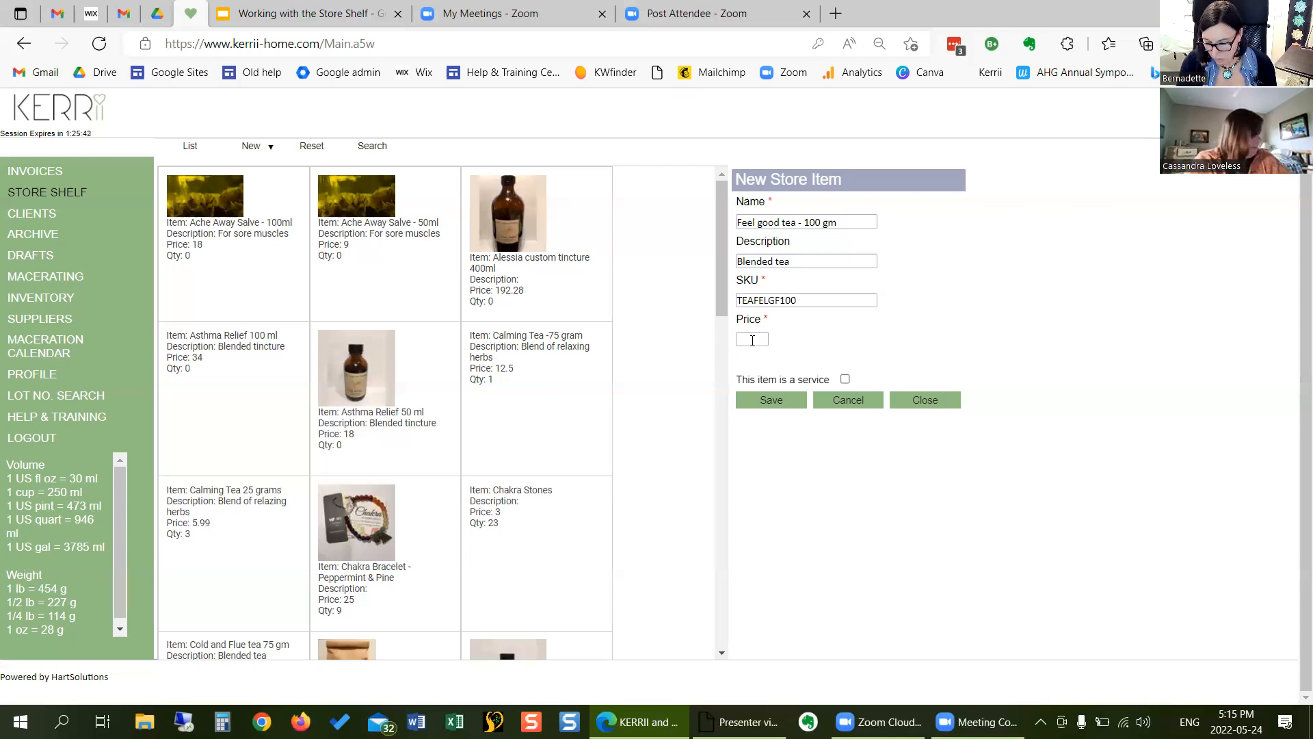
pyautogui.write('20')
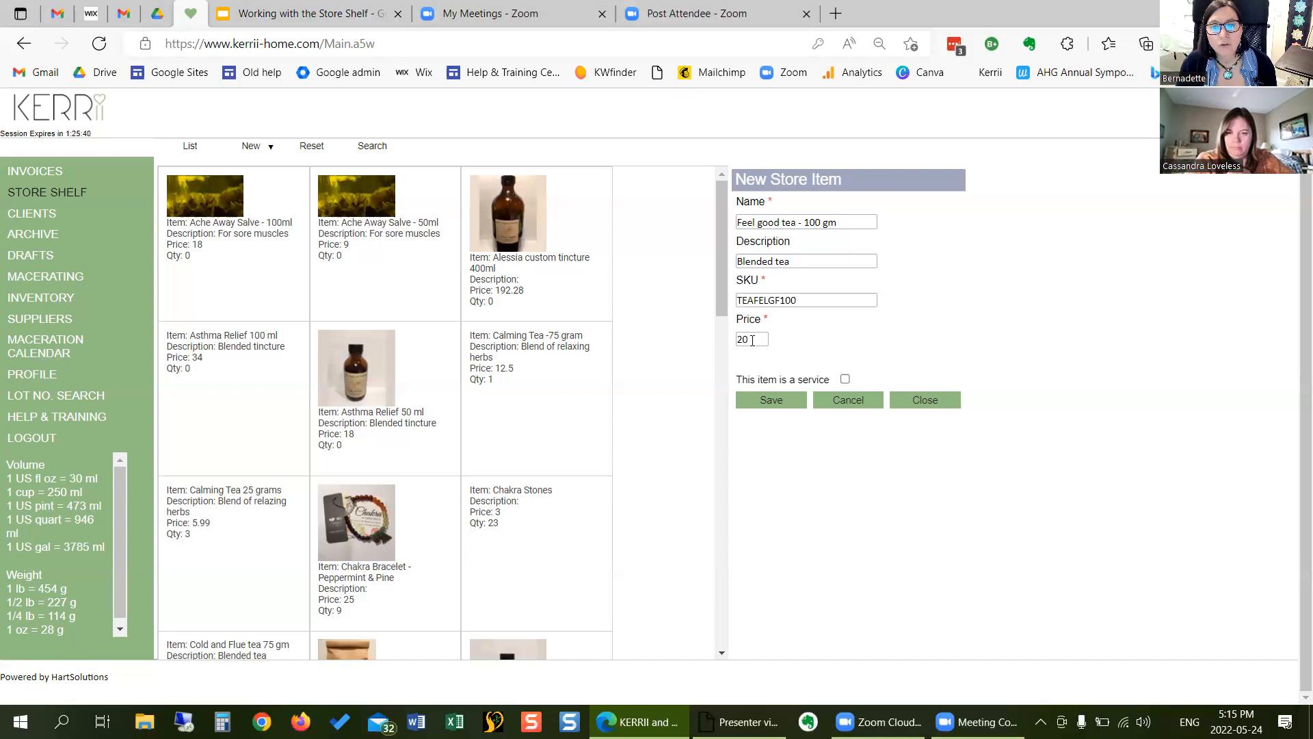
pyautogui.click(771, 398)
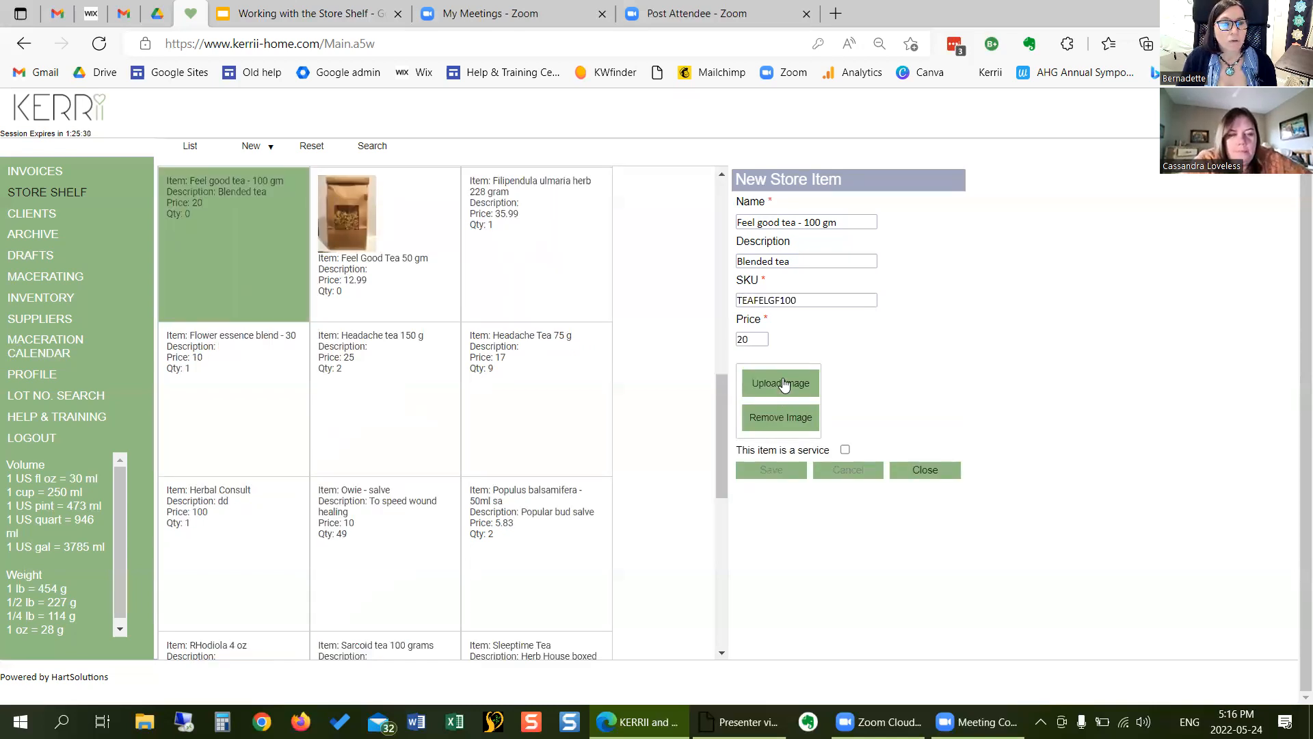
# - Upload Tea.JPG from the Product pics folder as the image of the Feel good tea item
pyautogui.click(784, 385)
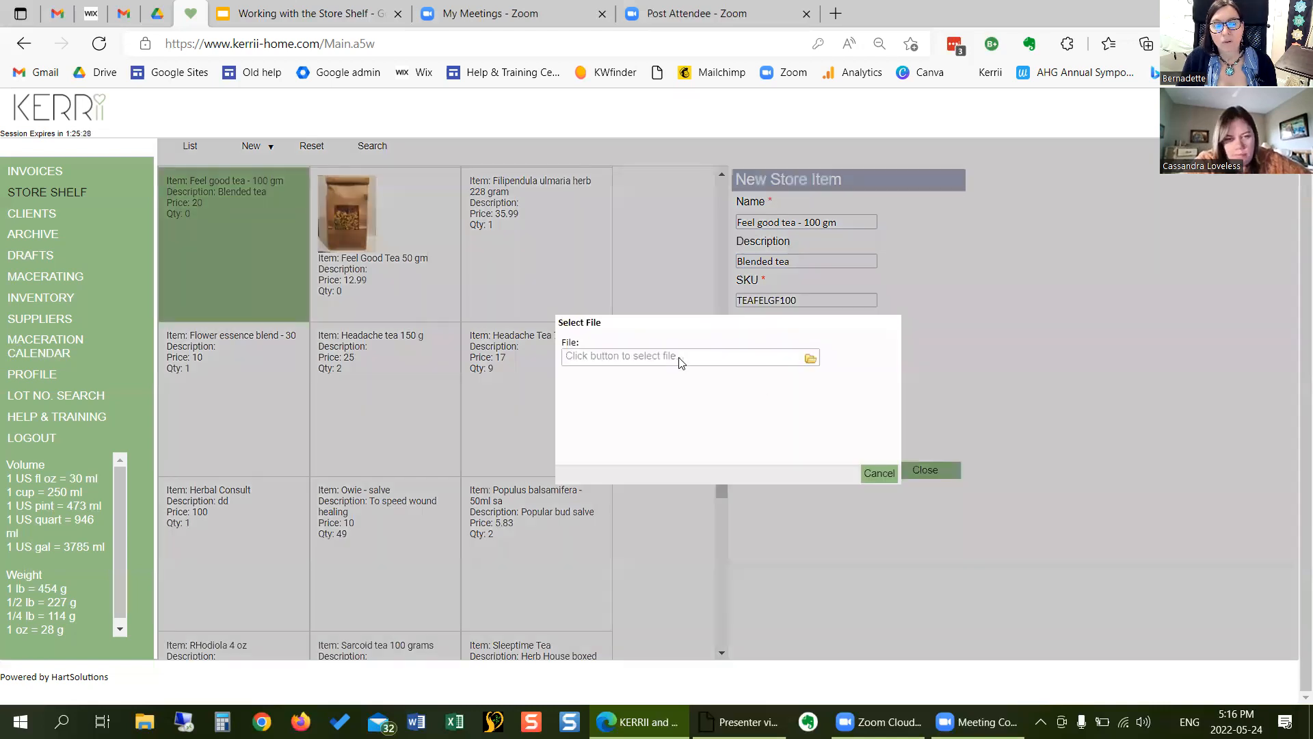
pyautogui.click(715, 366)
pyautogui.click(477, 360)
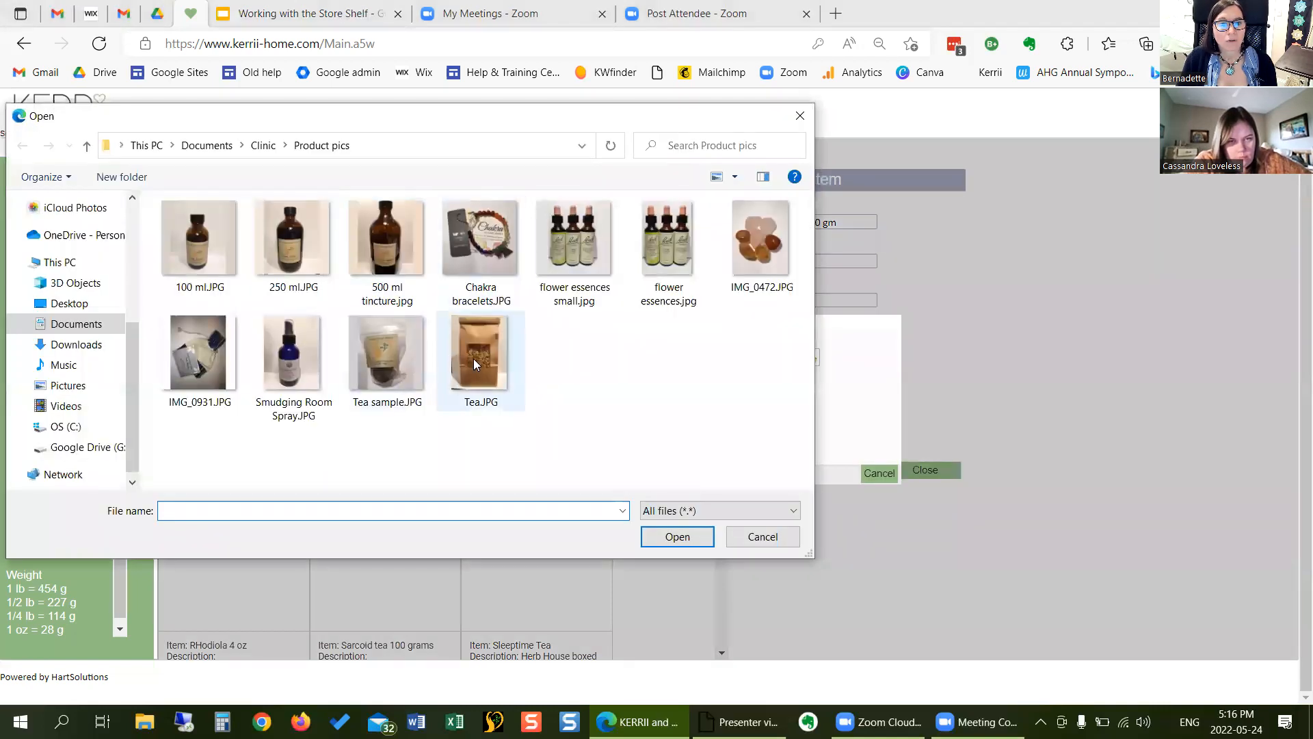
pyautogui.click(653, 536)
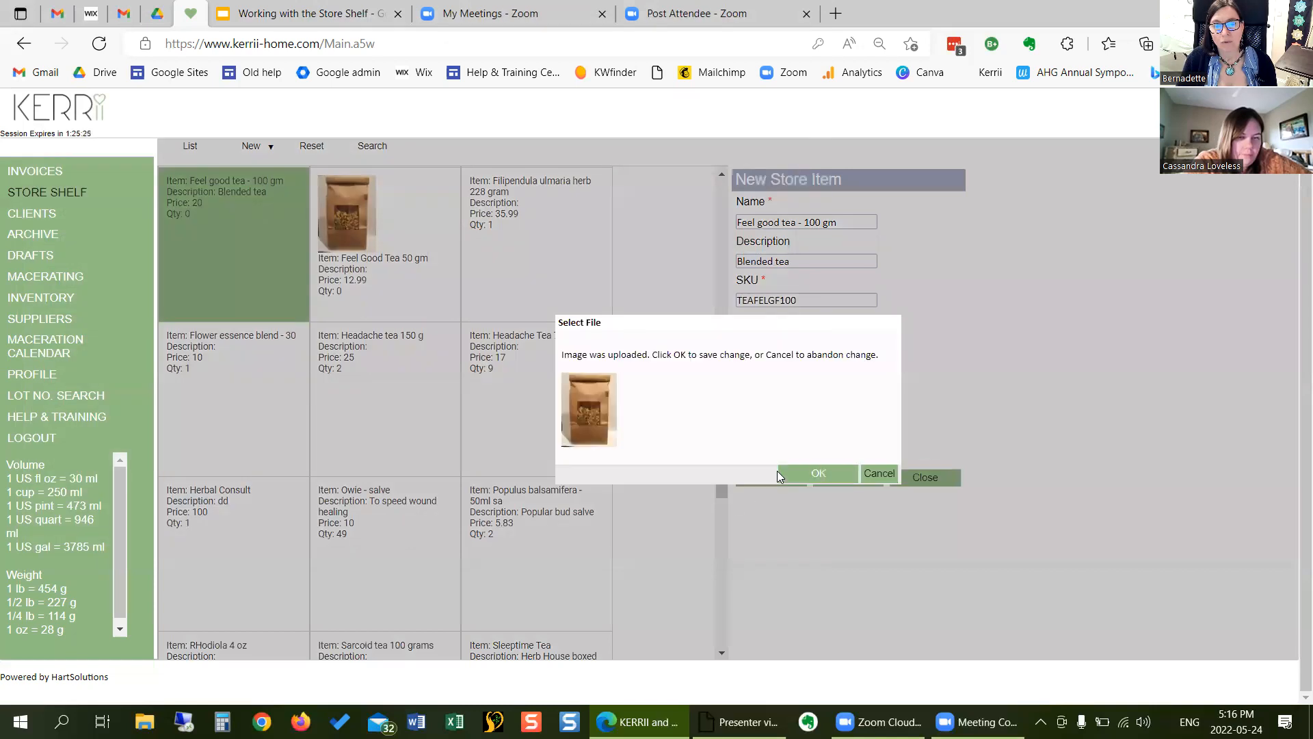
pyautogui.click(818, 474)
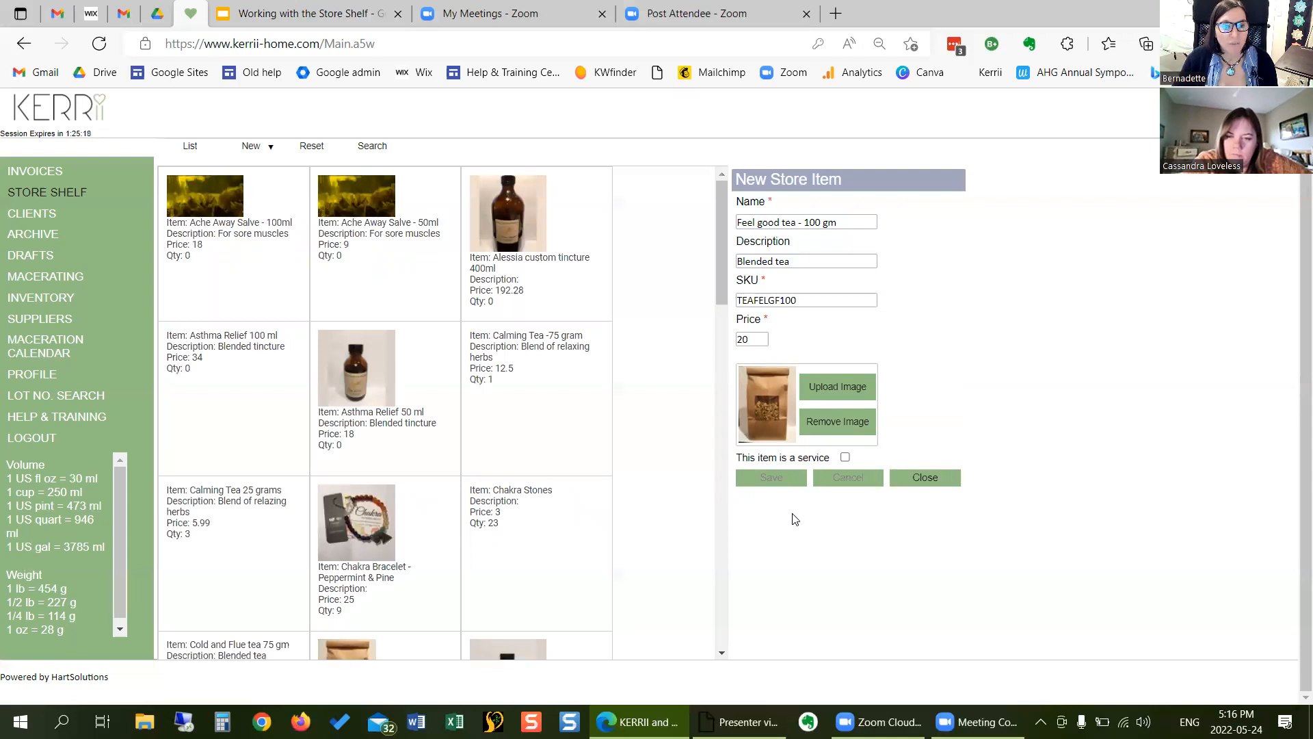
# - Close the new Feel good tea item and select Cold and Flue tea 75 gm on the store shelf
pyautogui.click(915, 477)
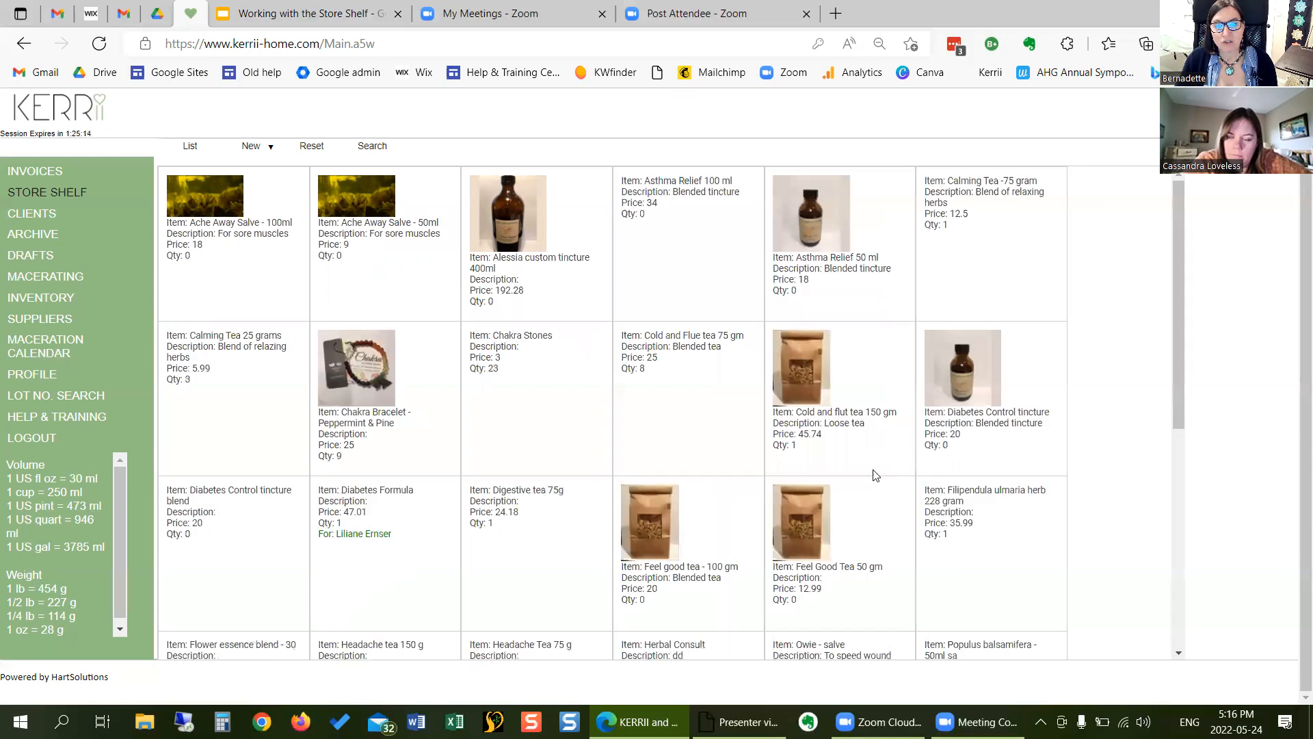
pyautogui.click(681, 434)
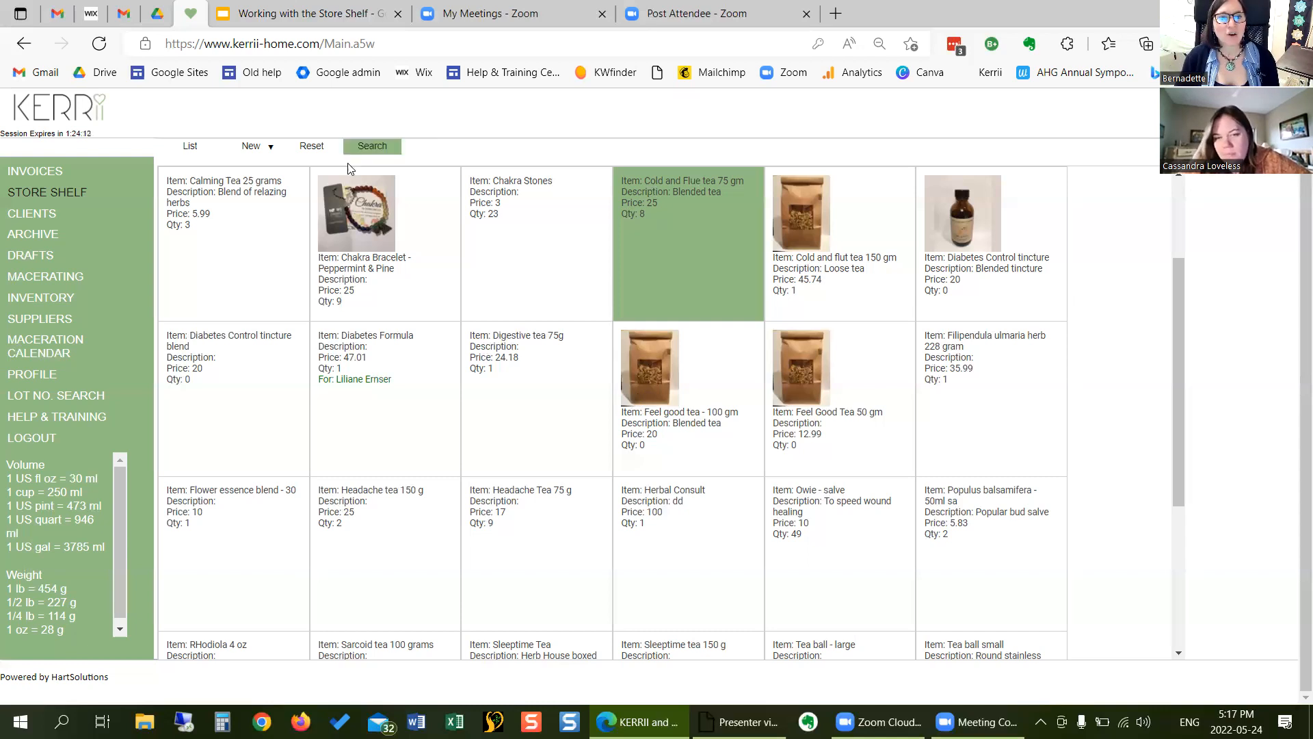
# - Start an inventory import to the store shelf with the 15.63 Feel Good Salve - 50, Immune Elixir - 100 and PMS Tea - 25 selected
pyautogui.click(269, 149)
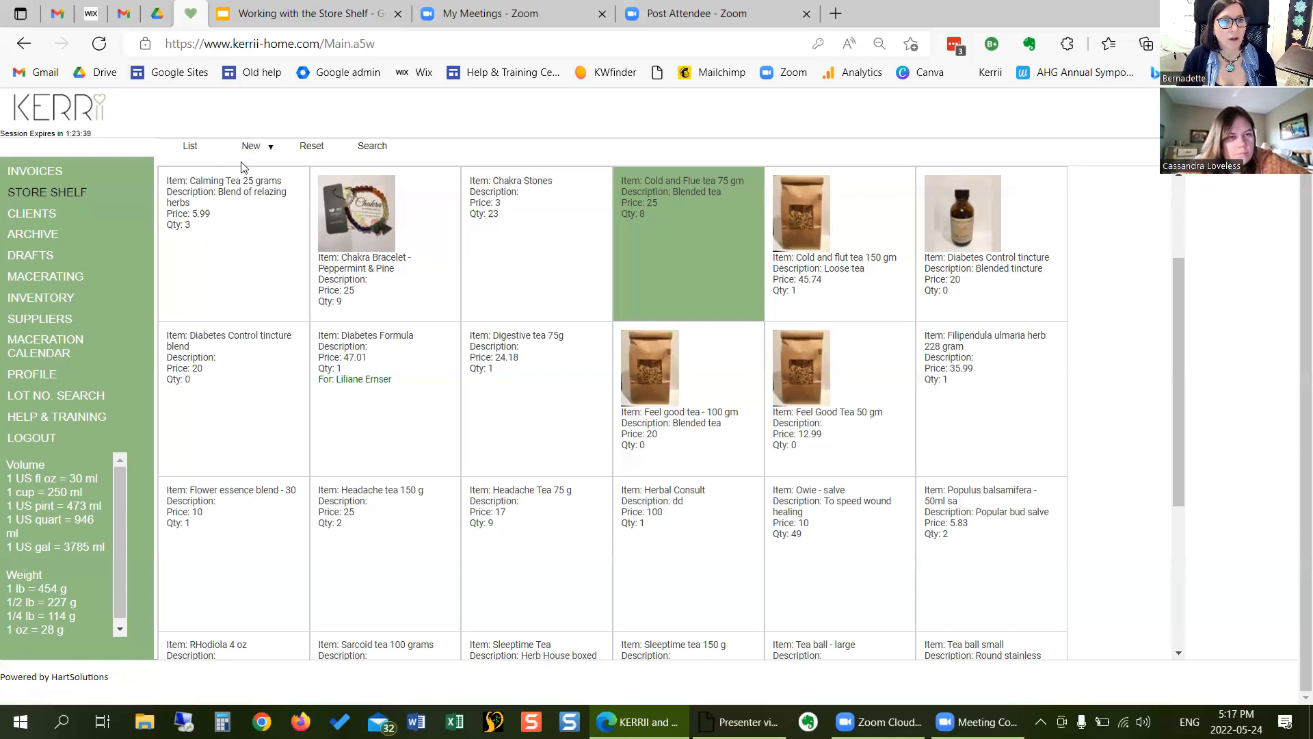
pyautogui.click(263, 146)
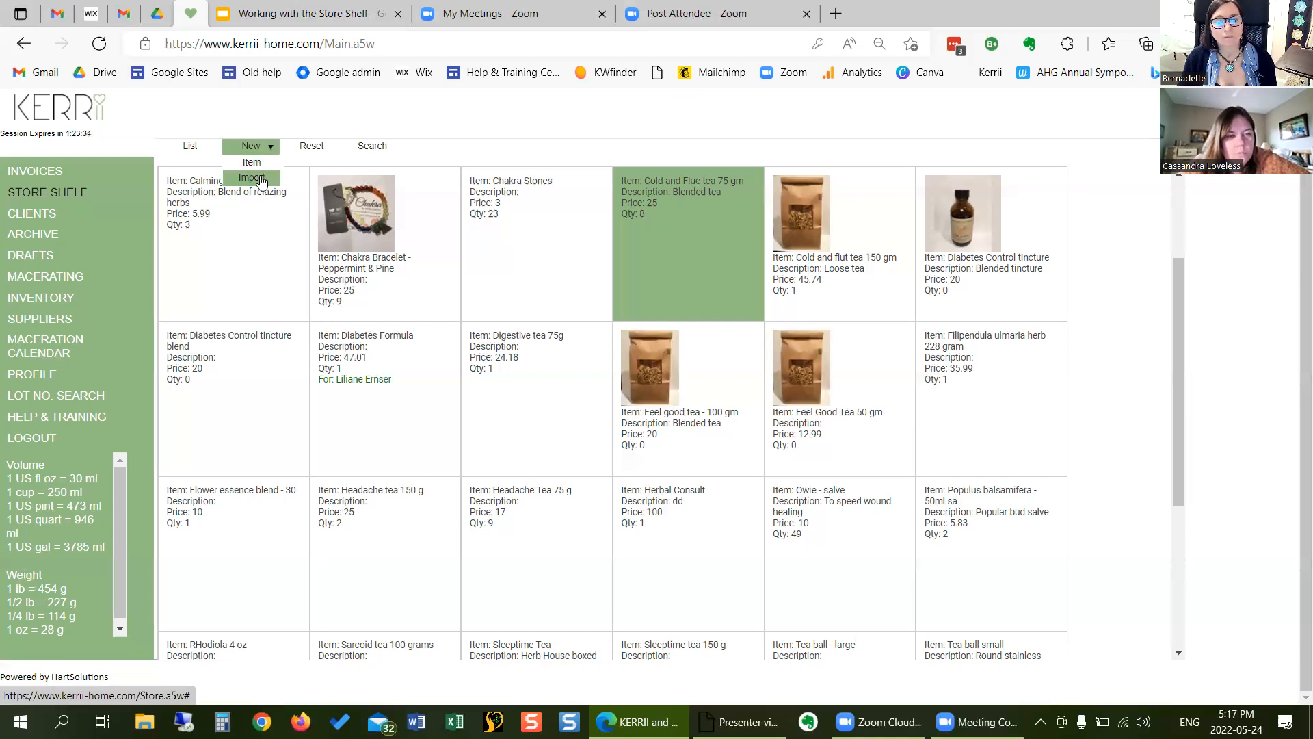
pyautogui.click(255, 178)
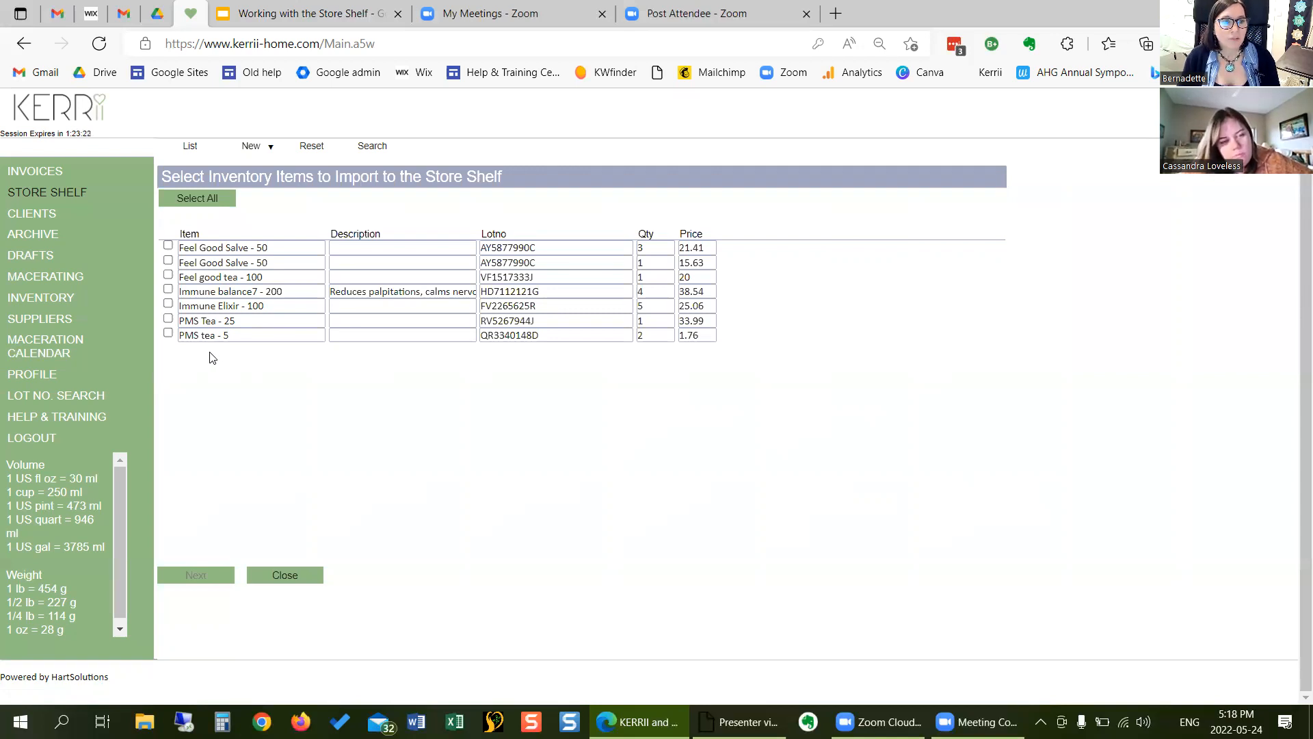
pyautogui.click(168, 319)
pyautogui.click(169, 305)
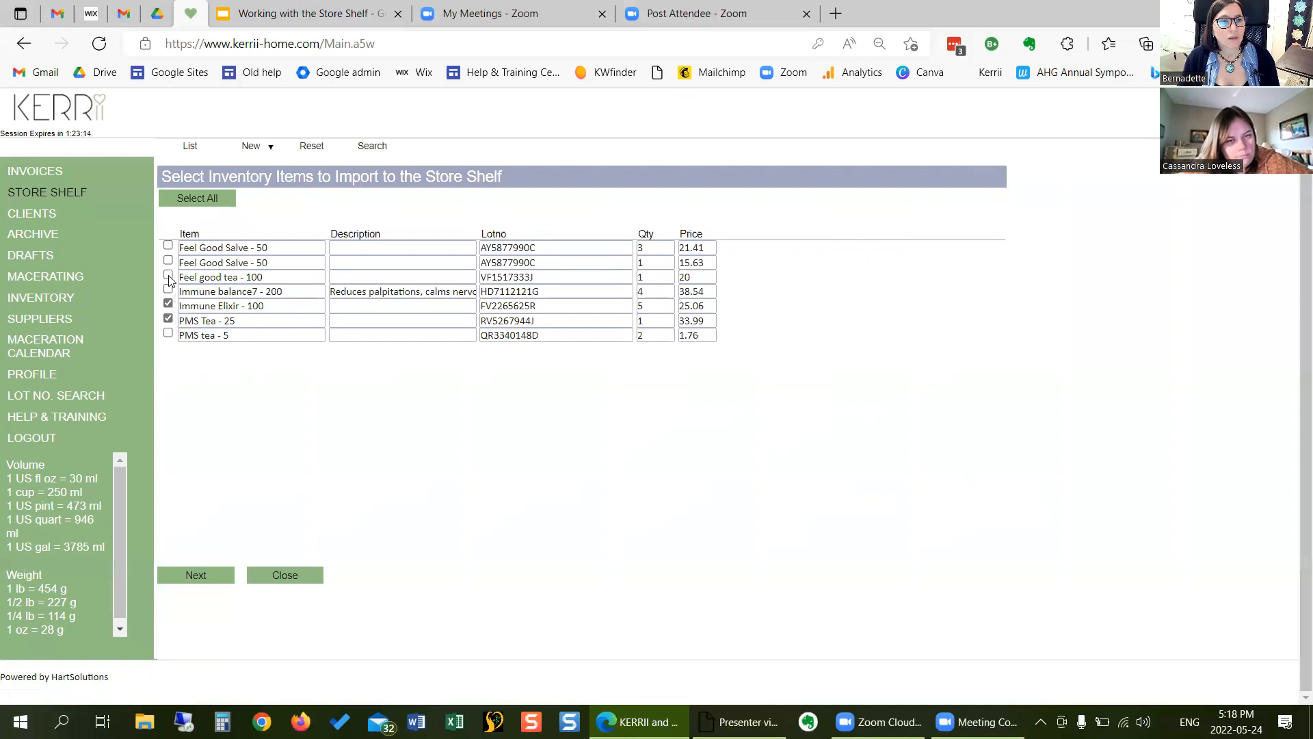
pyautogui.click(168, 276)
pyautogui.click(168, 276)
pyautogui.click(167, 260)
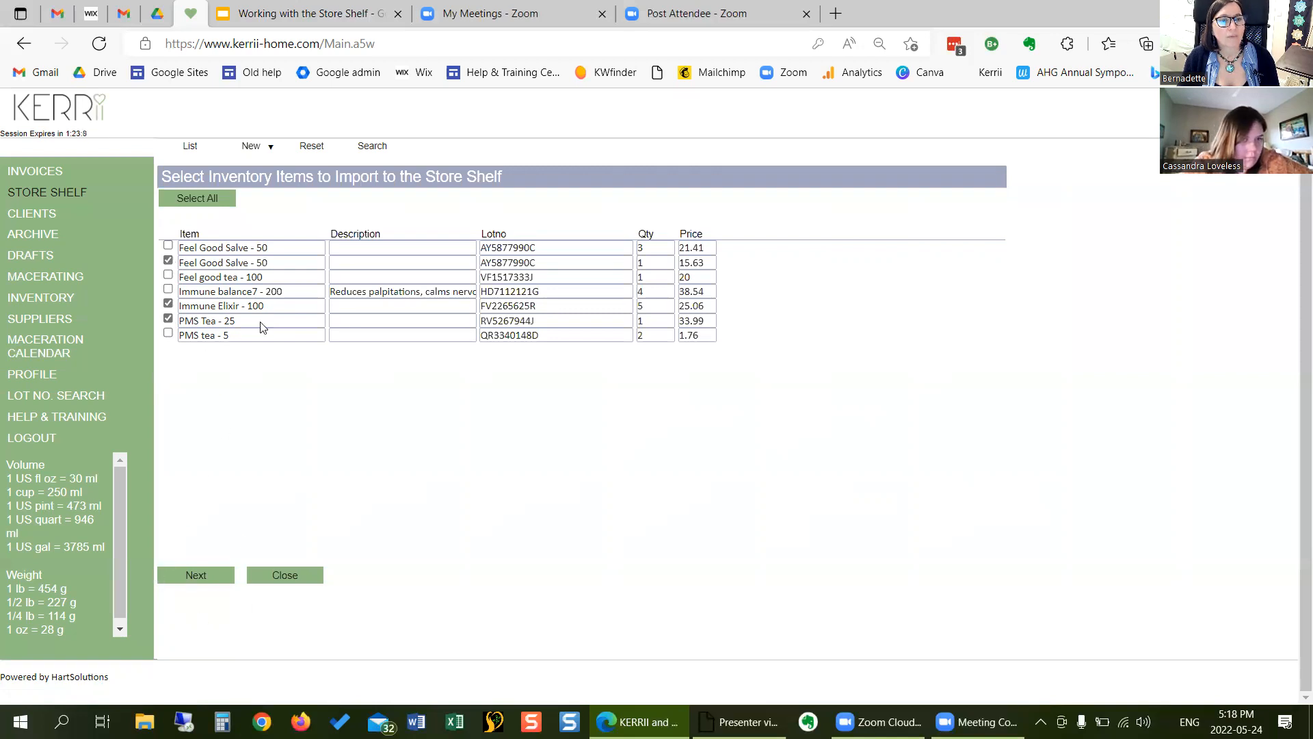
pyautogui.click(216, 576)
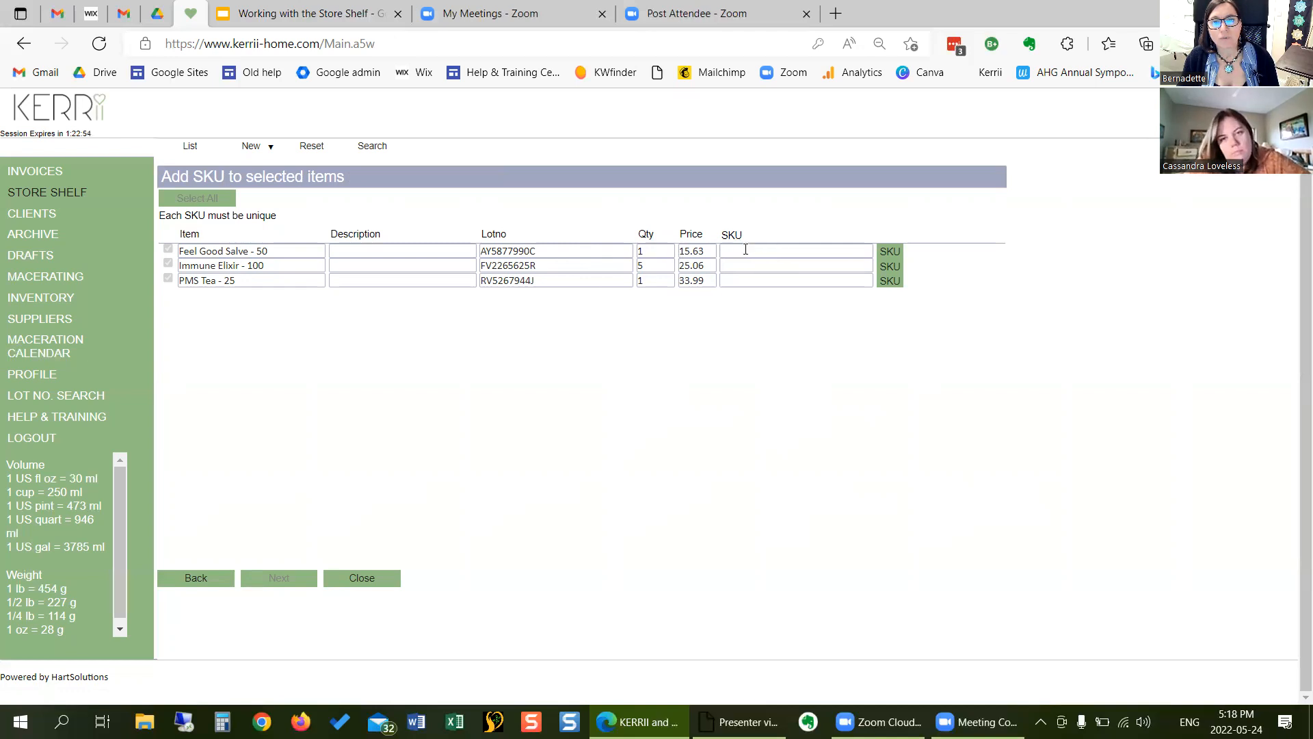
# - Generate random SKUs for the three selected items and finish adding them to the store shelf
pyautogui.click(893, 254)
pyautogui.click(893, 267)
pyautogui.click(892, 282)
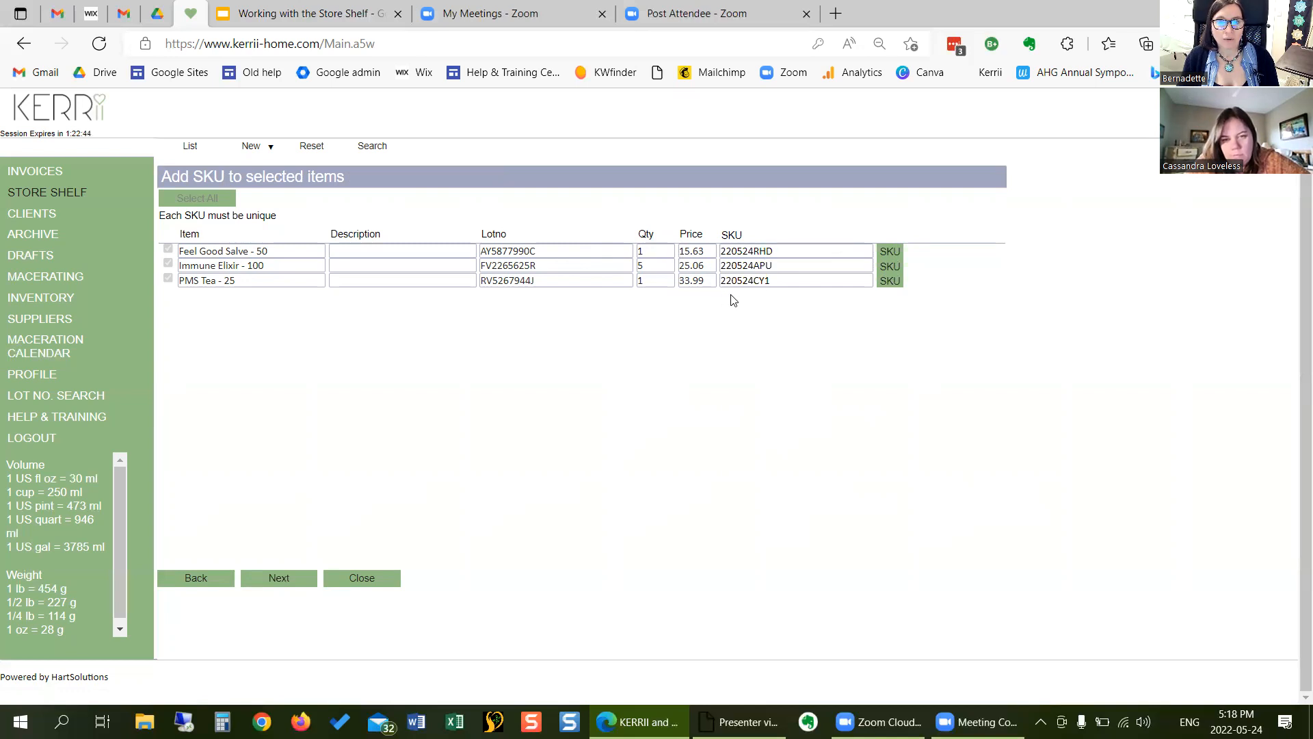
pyautogui.click(291, 579)
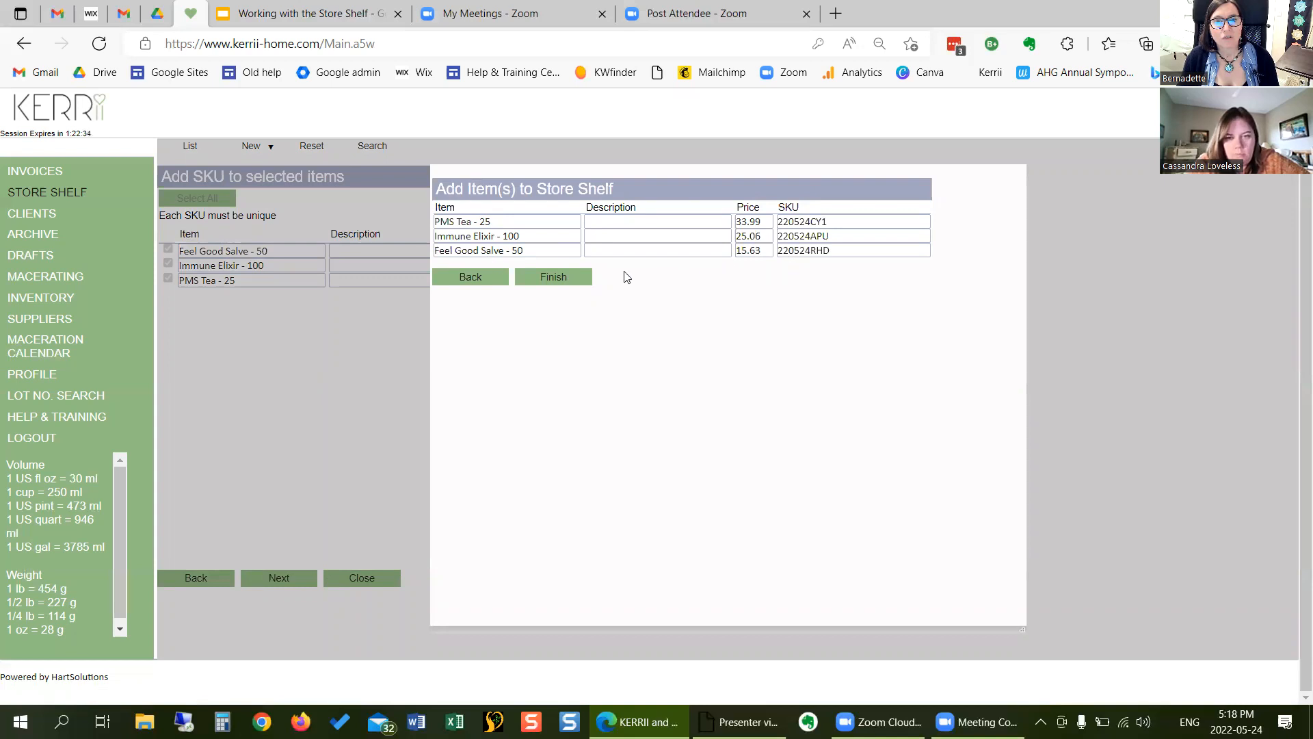
pyautogui.click(560, 277)
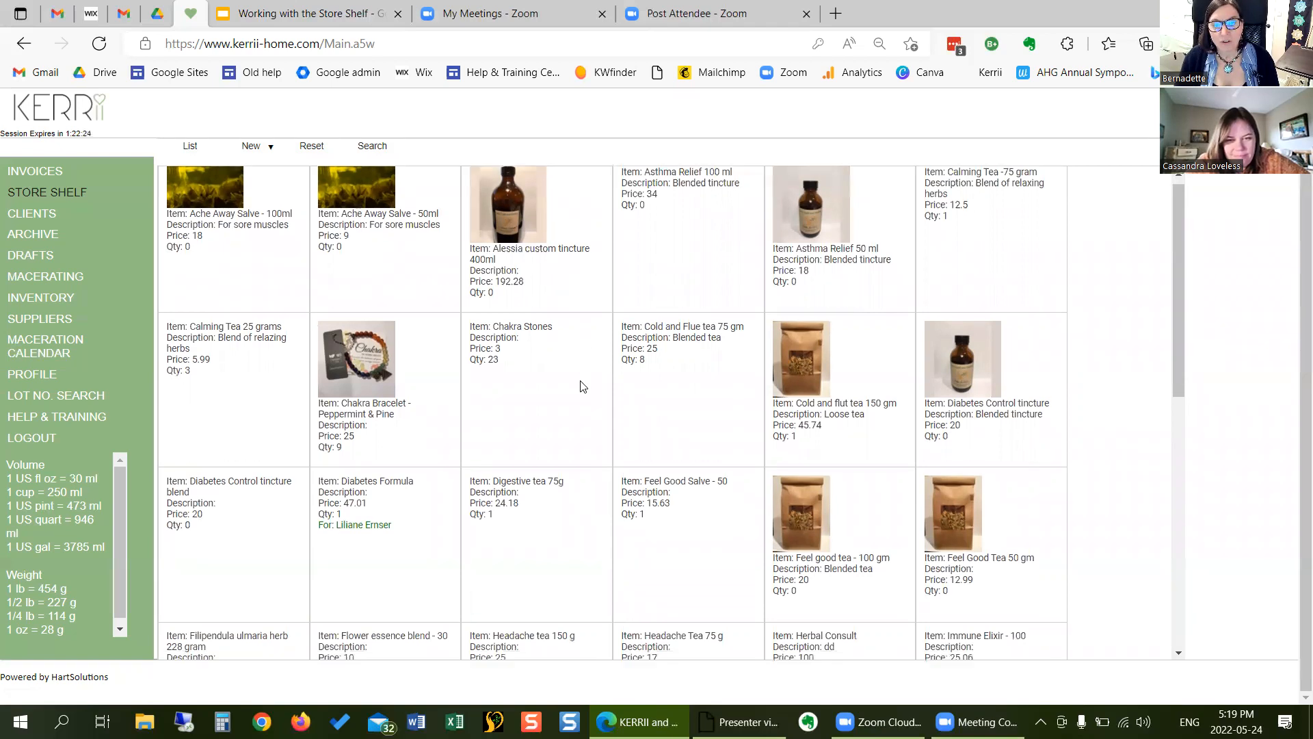
# - Examine the imported items on the store shelf and the Feel Good Salve - 50 record with its linked inventory, and close the record
pyautogui.scroll(-3, 581, 384)
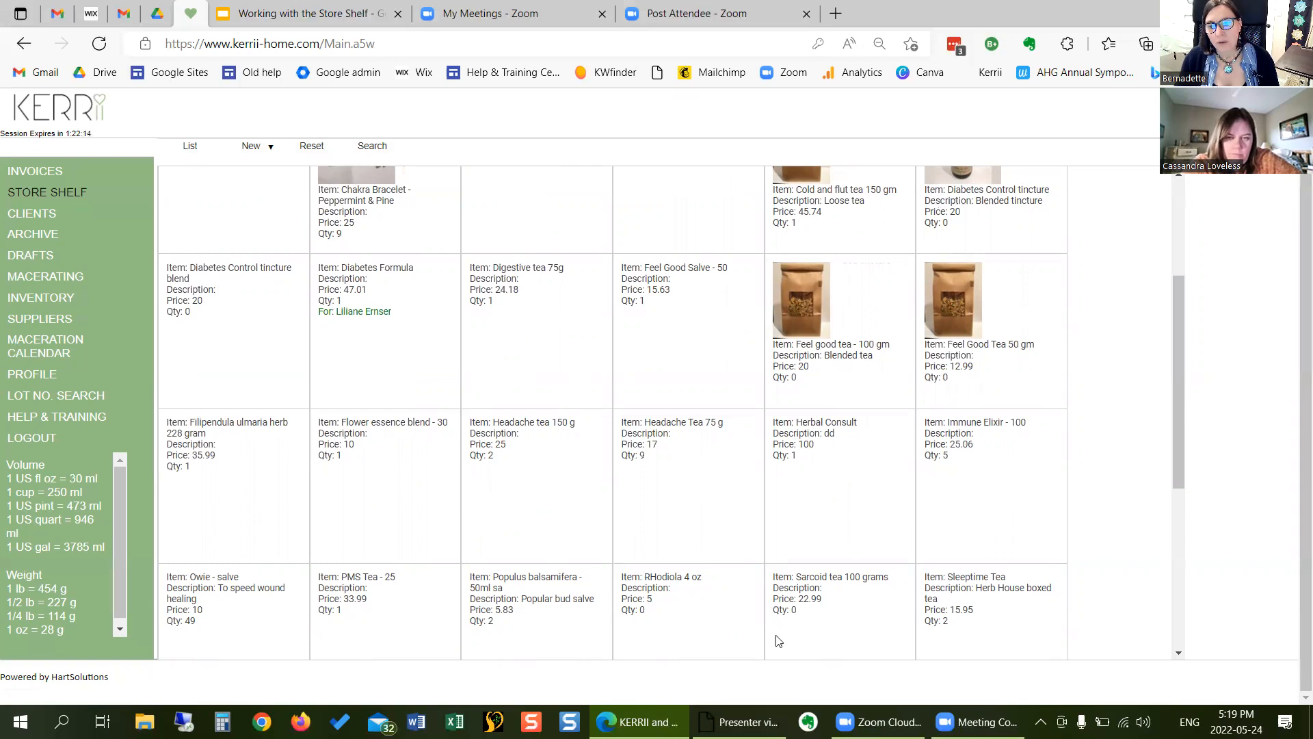
pyautogui.scroll(-1, 706, 560)
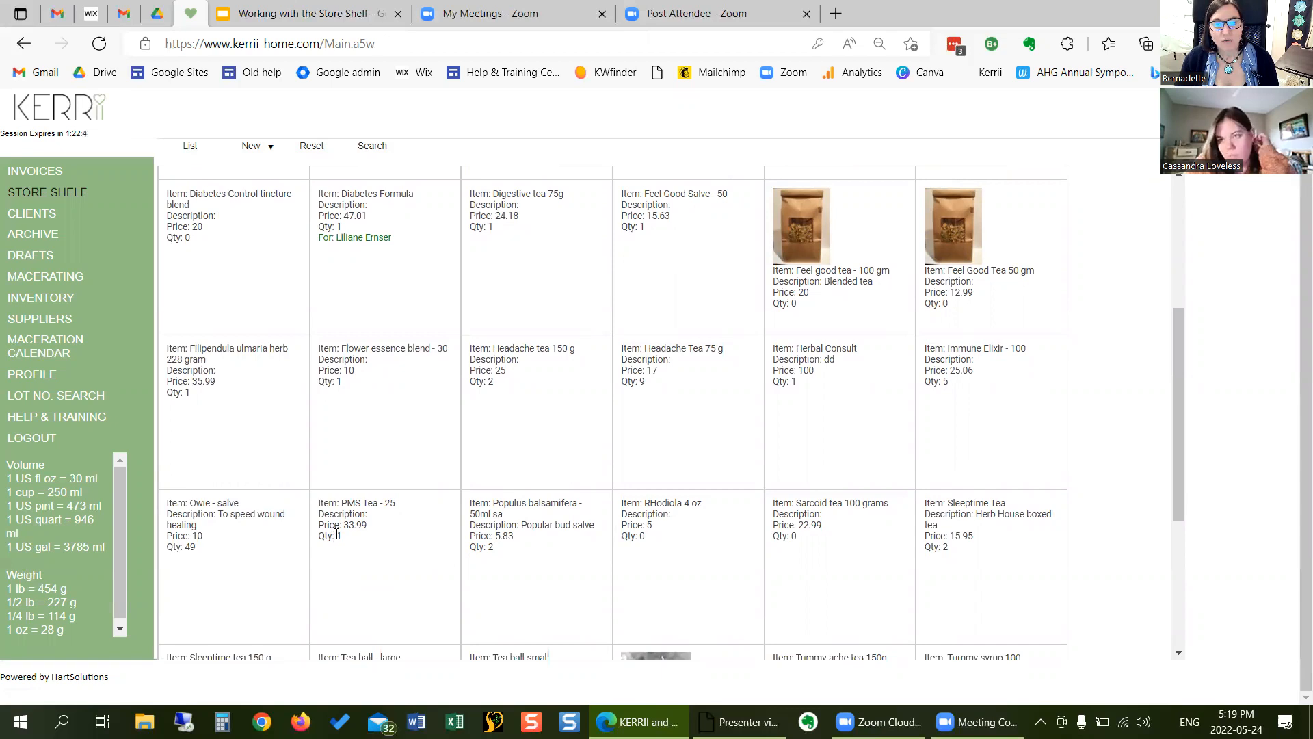
pyautogui.click(669, 198)
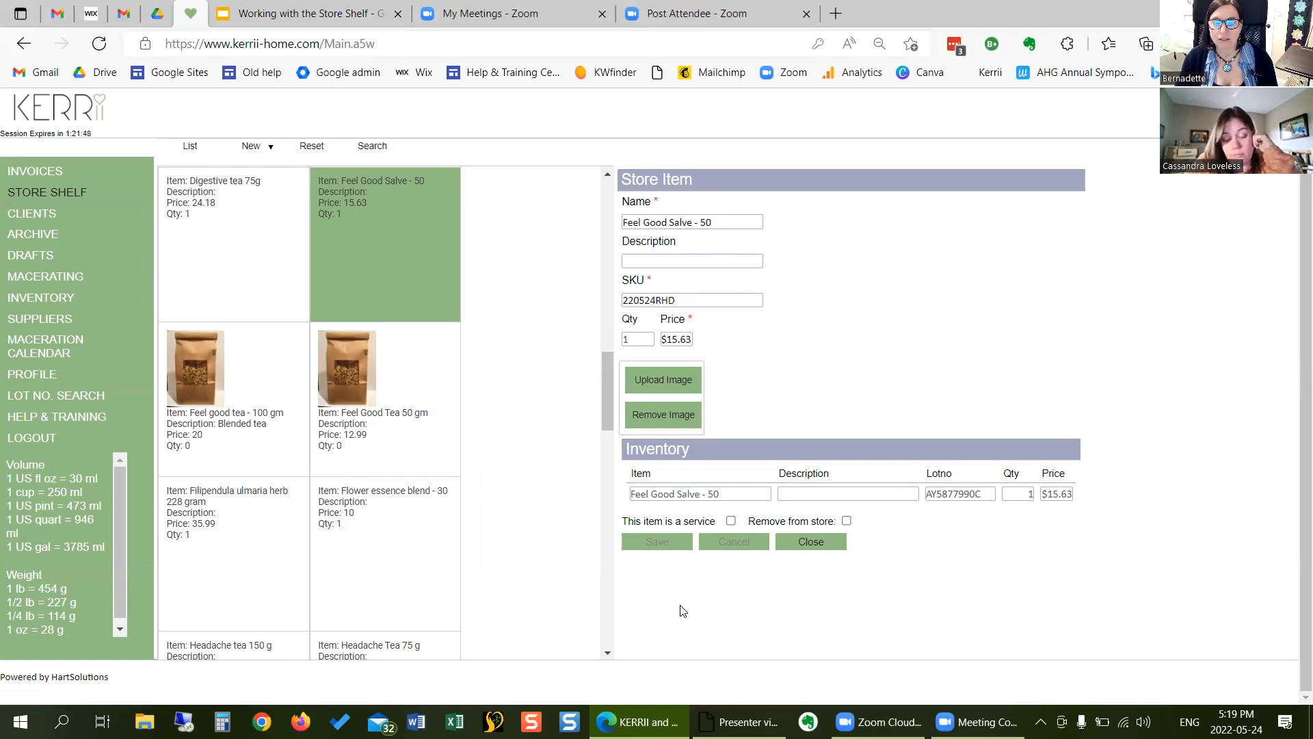
pyautogui.click(832, 545)
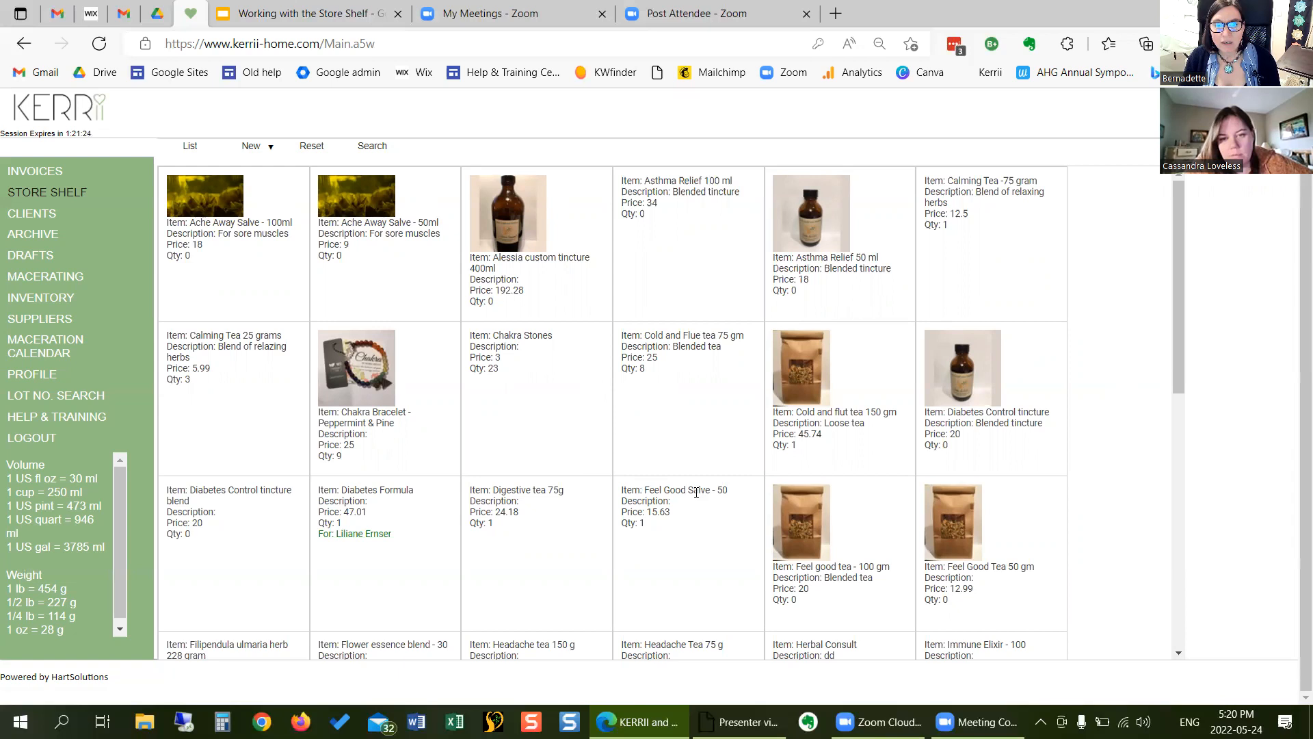
pyautogui.click(659, 495)
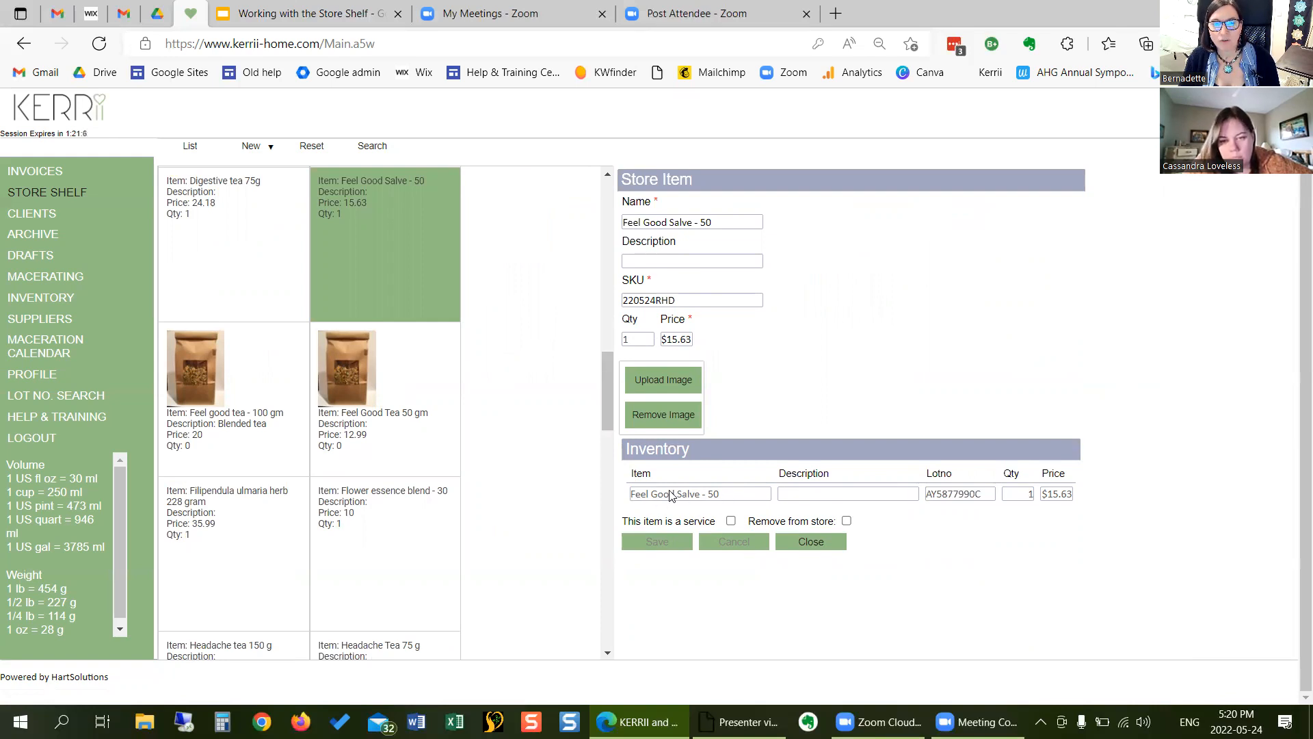
pyautogui.click(803, 542)
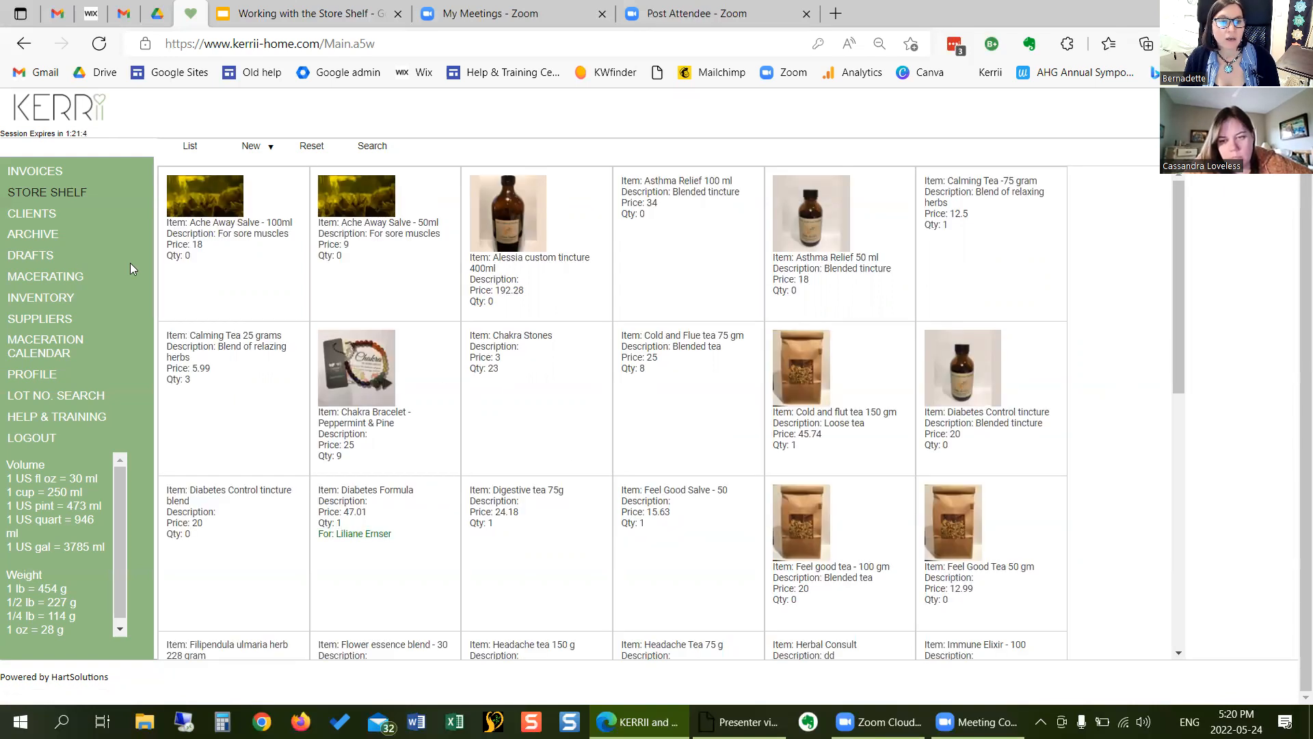
# - Filter the inventory by item name "feel" and open the 21.41 Feel Good Salve - 50 record to examine its store item fields
pyautogui.click(66, 296)
pyautogui.click(219, 198)
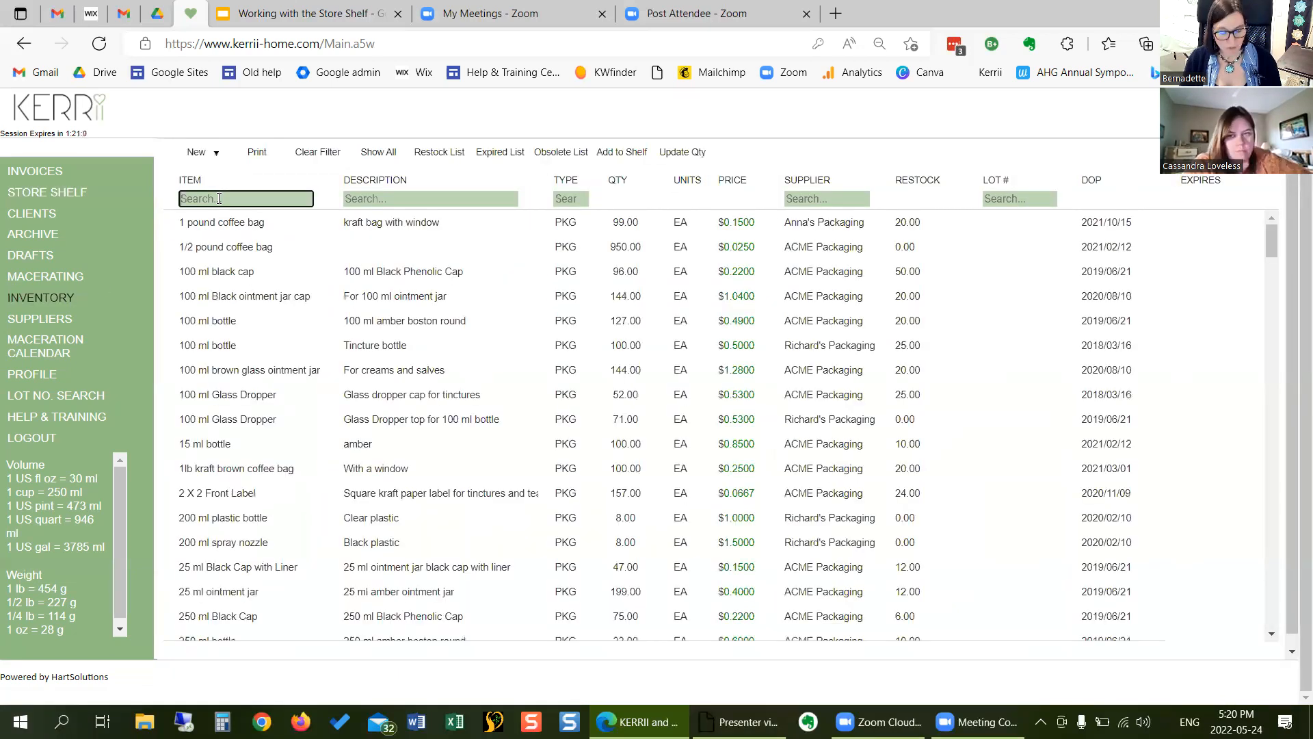
pyautogui.write('feel')
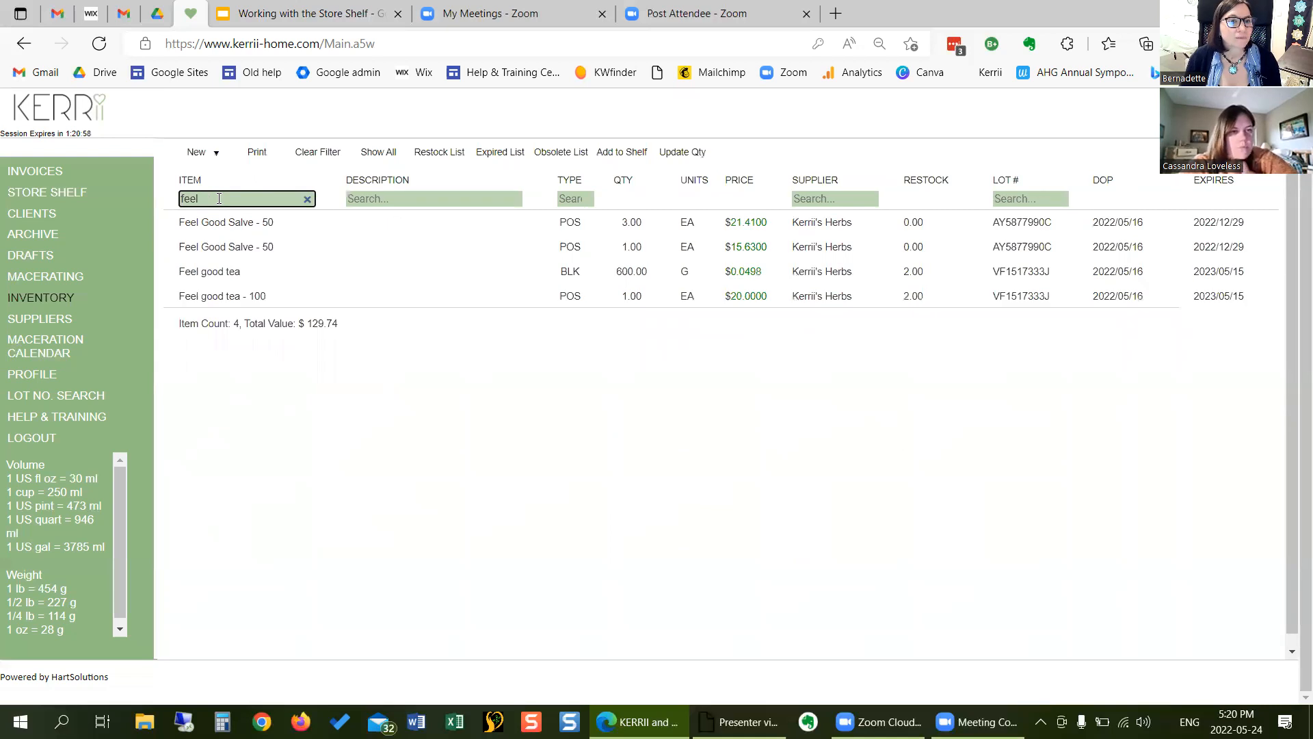
pyautogui.click(241, 226)
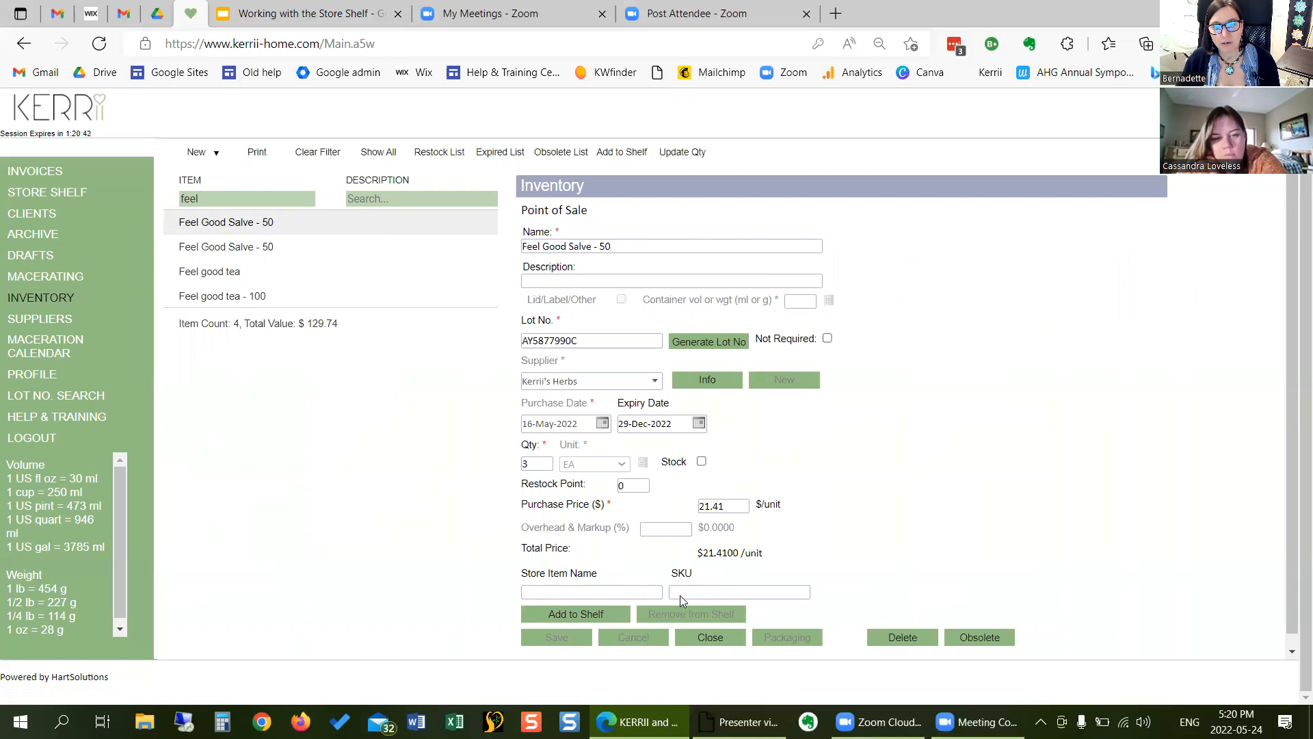
# - Set the quantity of the 15.63 Feel Good Salve - 50 inventory record to 2, save it and return to the store shelf
pyautogui.click(297, 248)
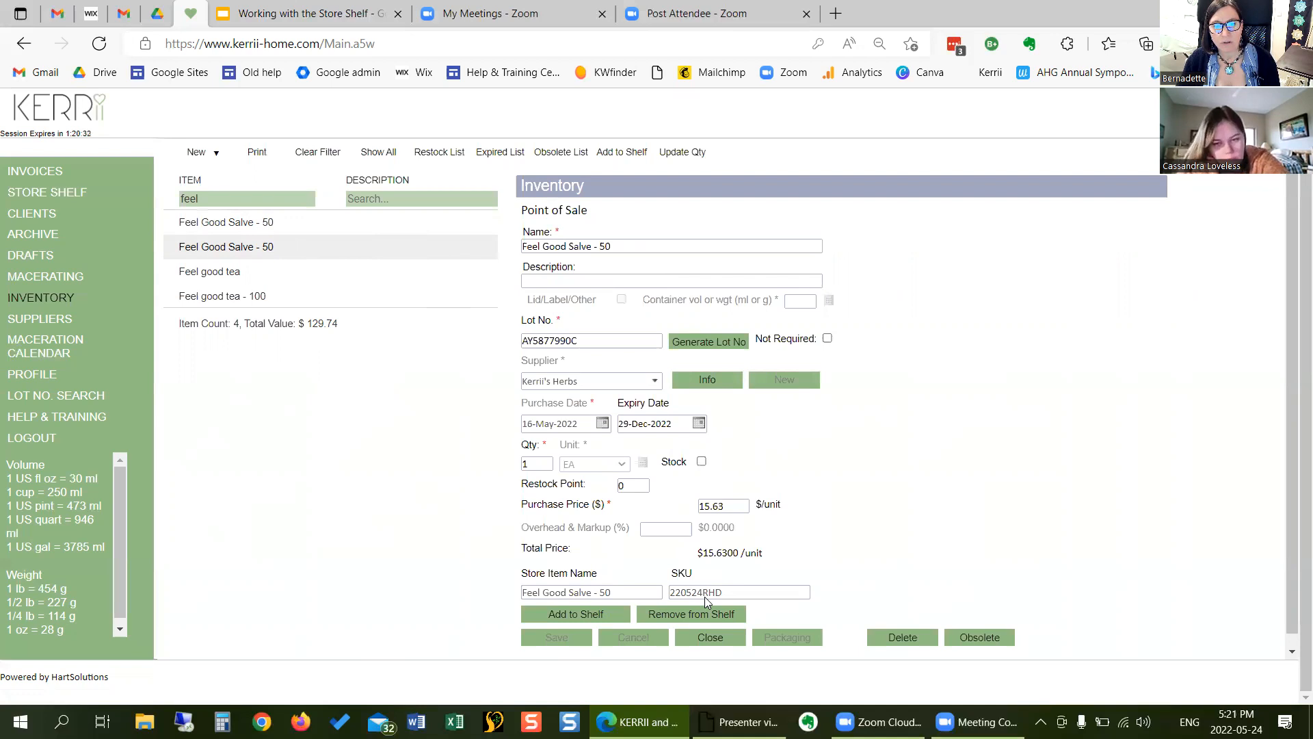
pyautogui.moveTo(534, 464); pyautogui.dragTo(507, 463)
pyautogui.write('2')
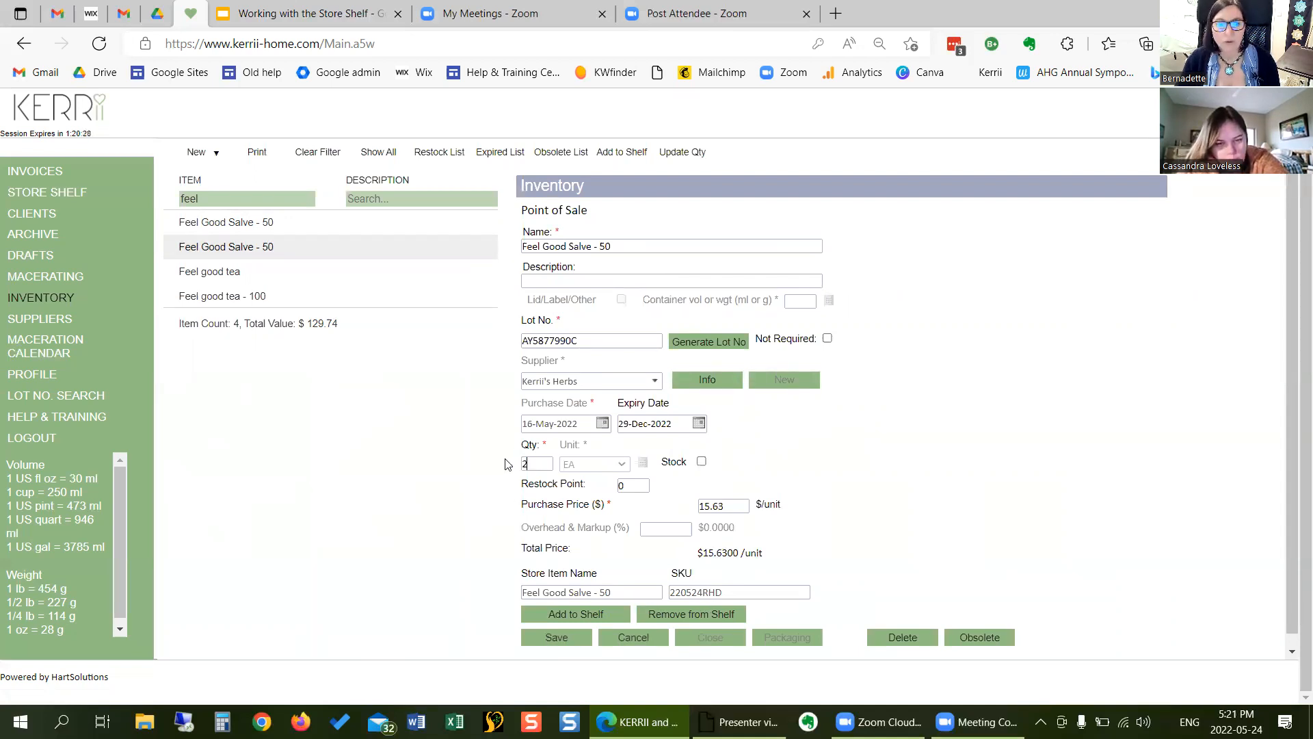
pyautogui.click(570, 636)
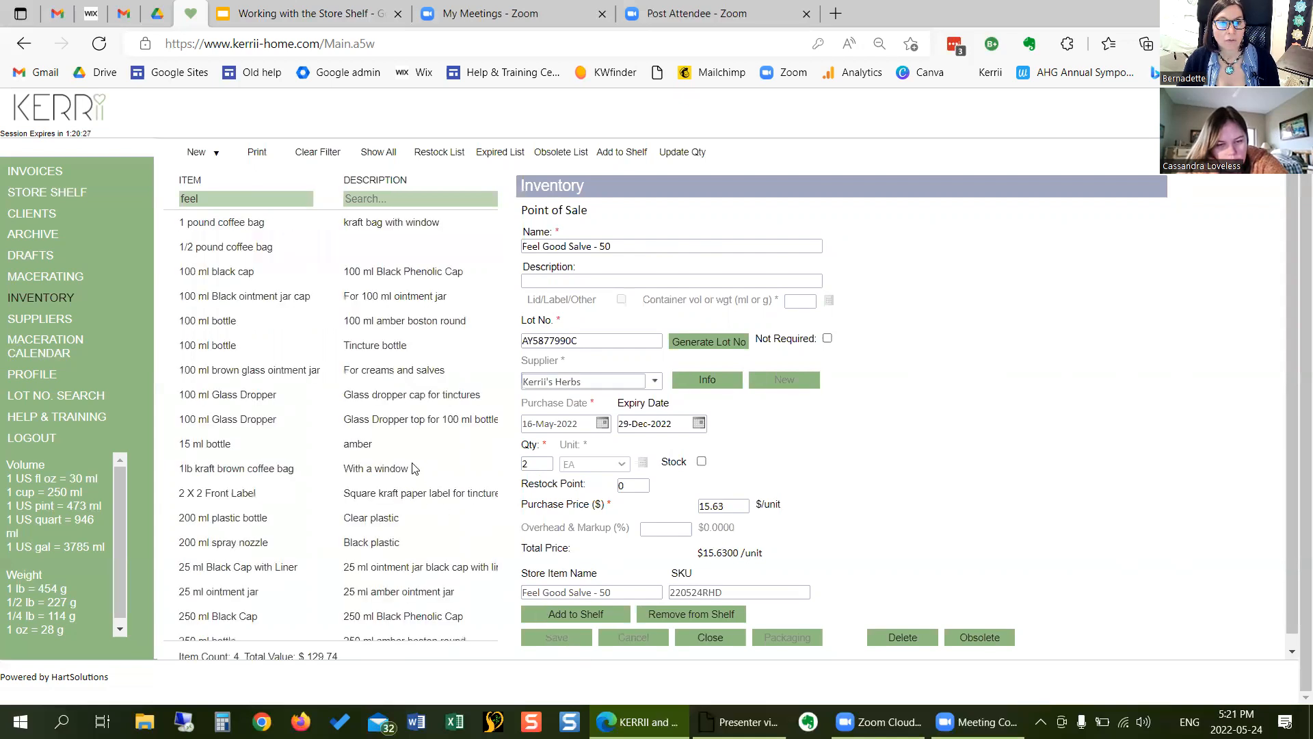
pyautogui.click(712, 637)
pyautogui.click(87, 197)
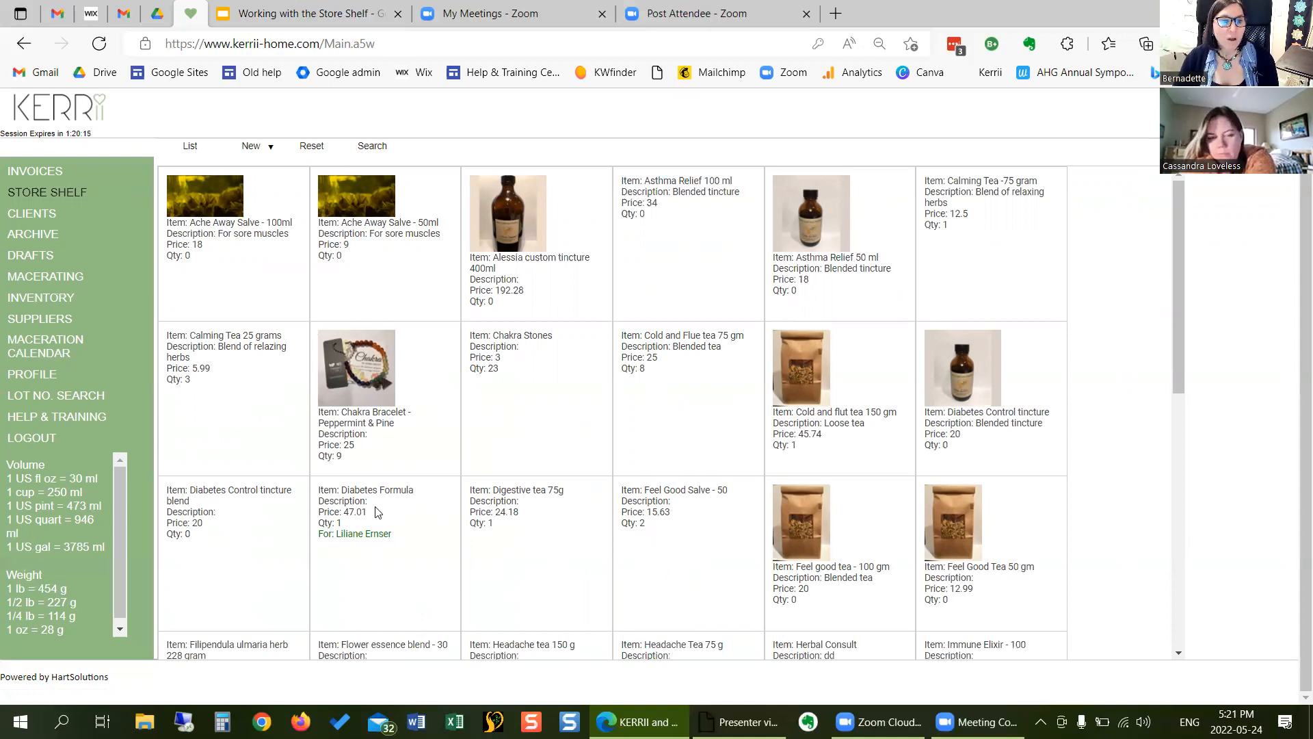
# - Switch to the Working with the Store Shelf presentation, advance to the "Attaching POS items to Store items" slide and return to KERRII
pyautogui.hotkey('ctrl', 'Tab')
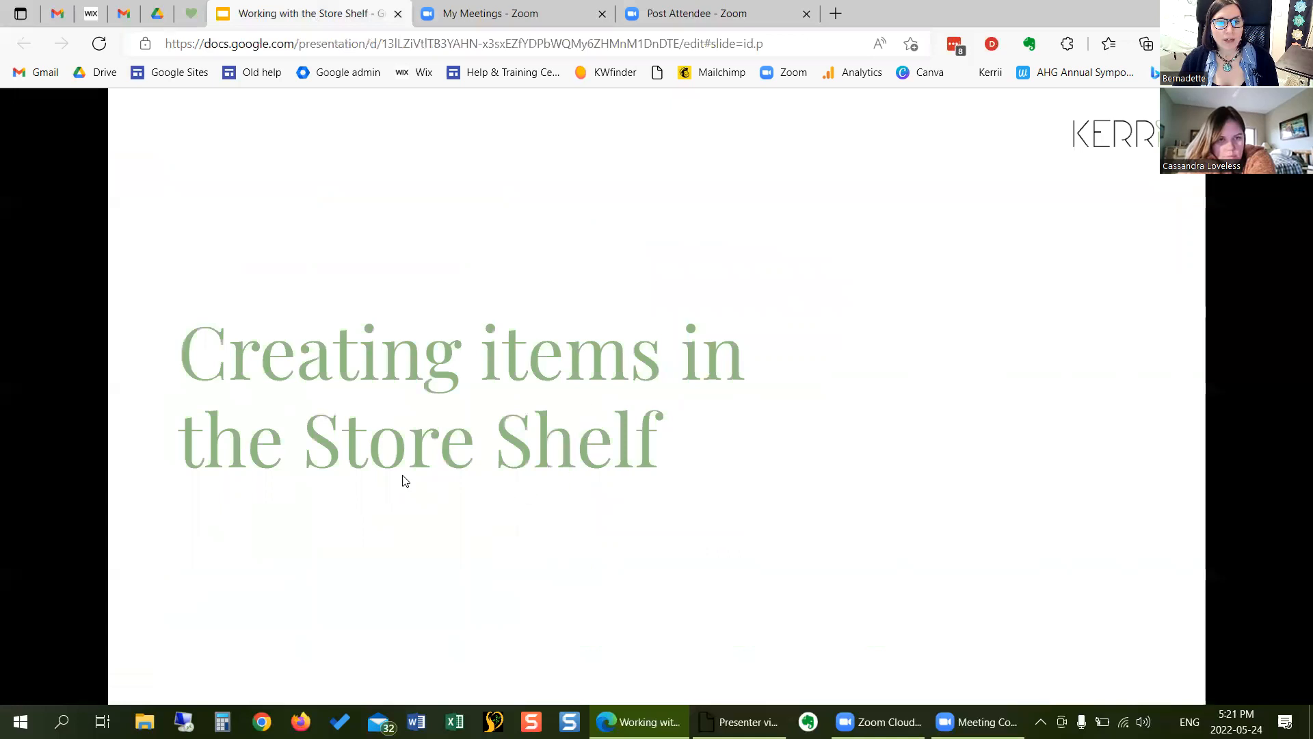
pyautogui.click(256, 440)
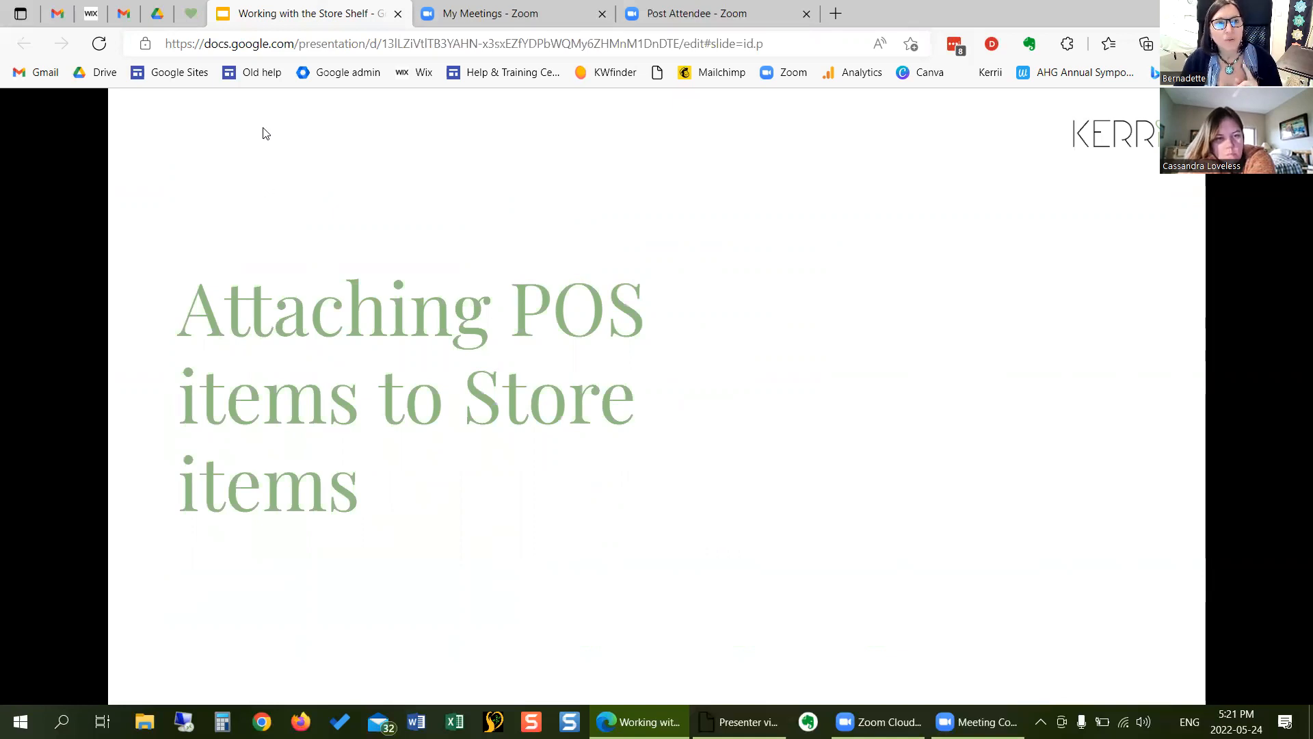
pyautogui.click(190, 13)
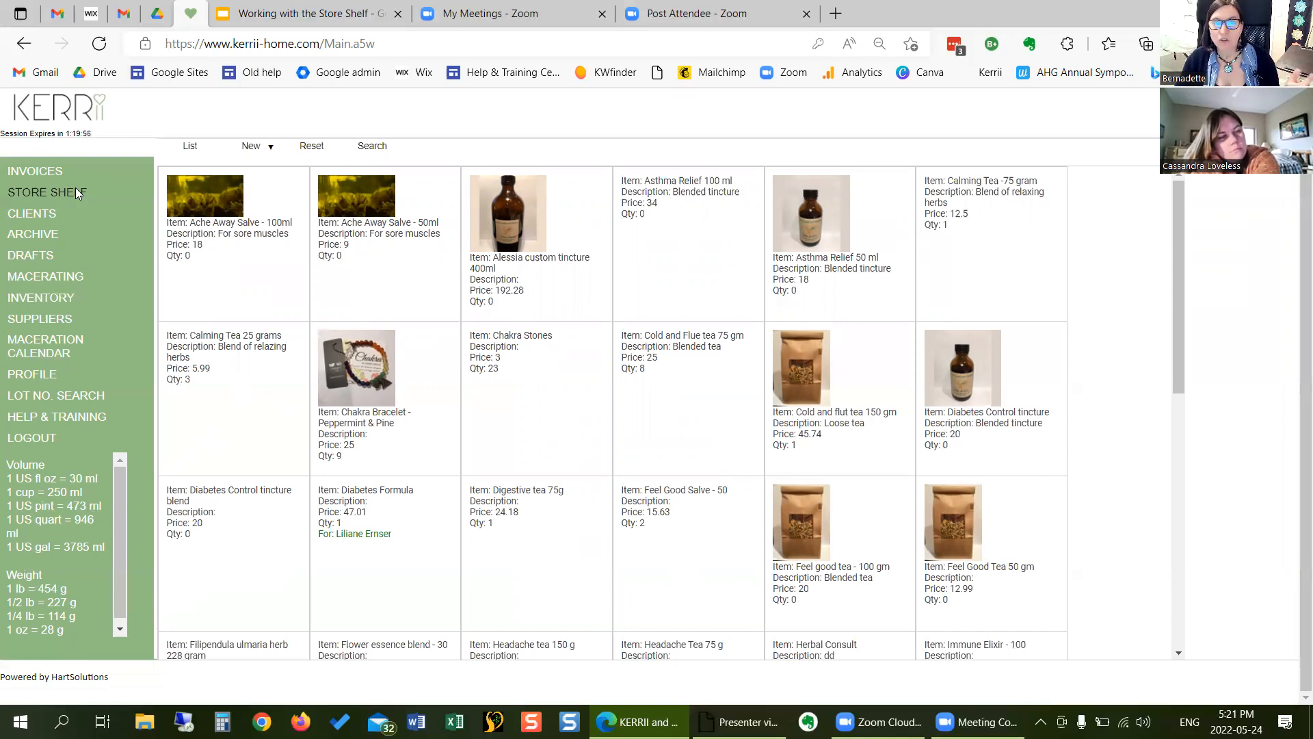
# - Open the first Bedtime formula - 2 draft, dated 01-Feb-2021, and start packaging it
pyautogui.click(49, 256)
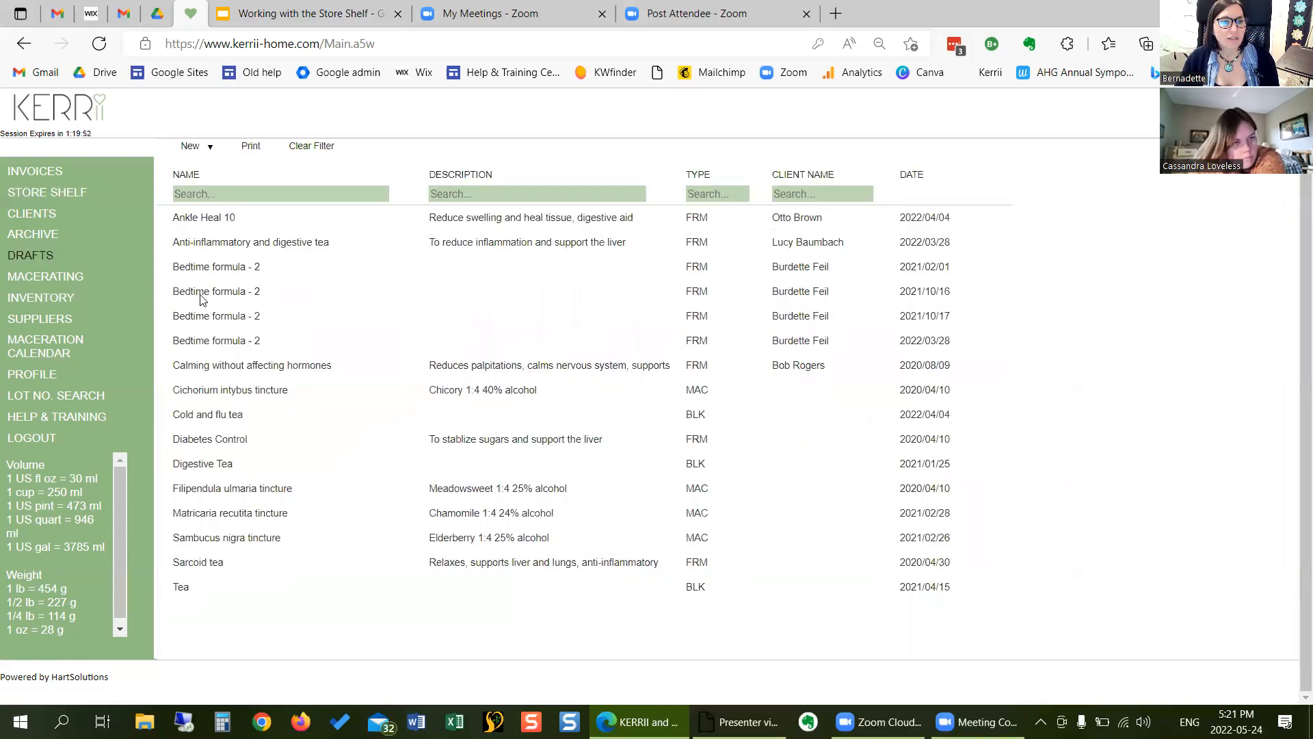
pyautogui.click(243, 269)
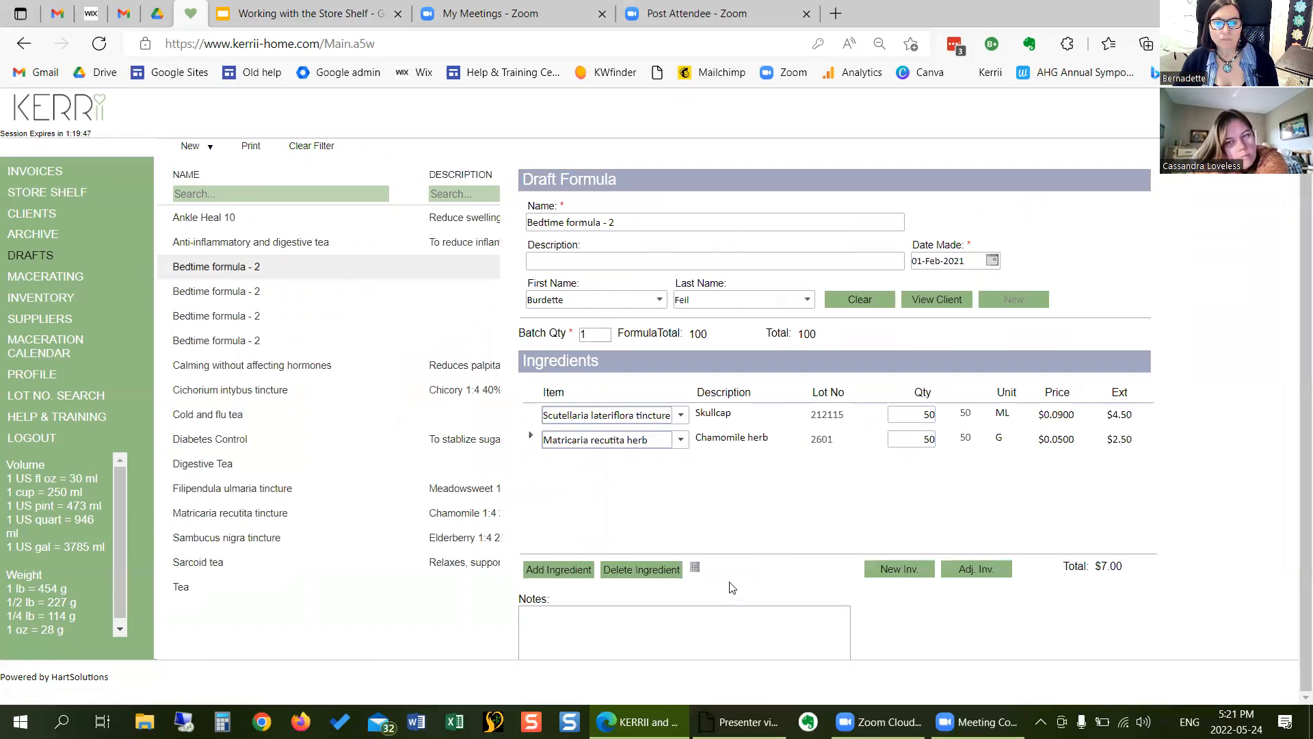
pyautogui.scroll(-2, 599, 472)
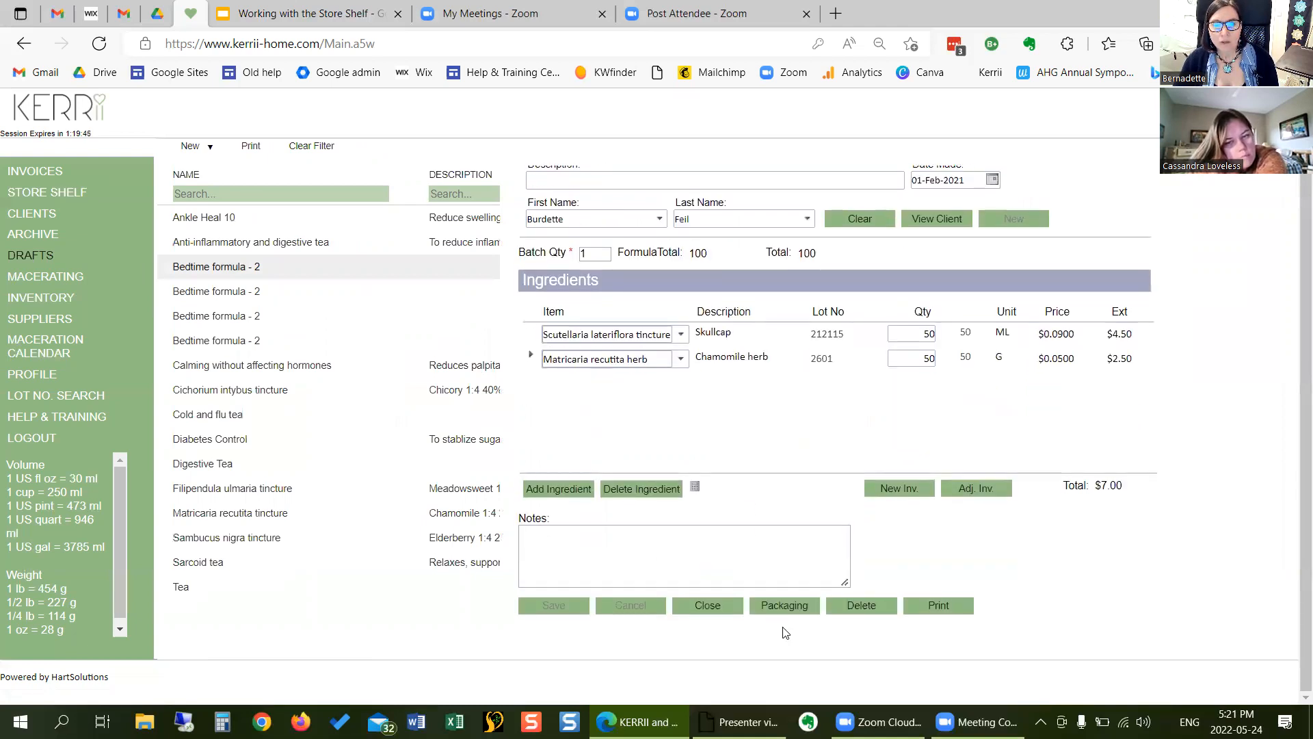
pyautogui.click(787, 603)
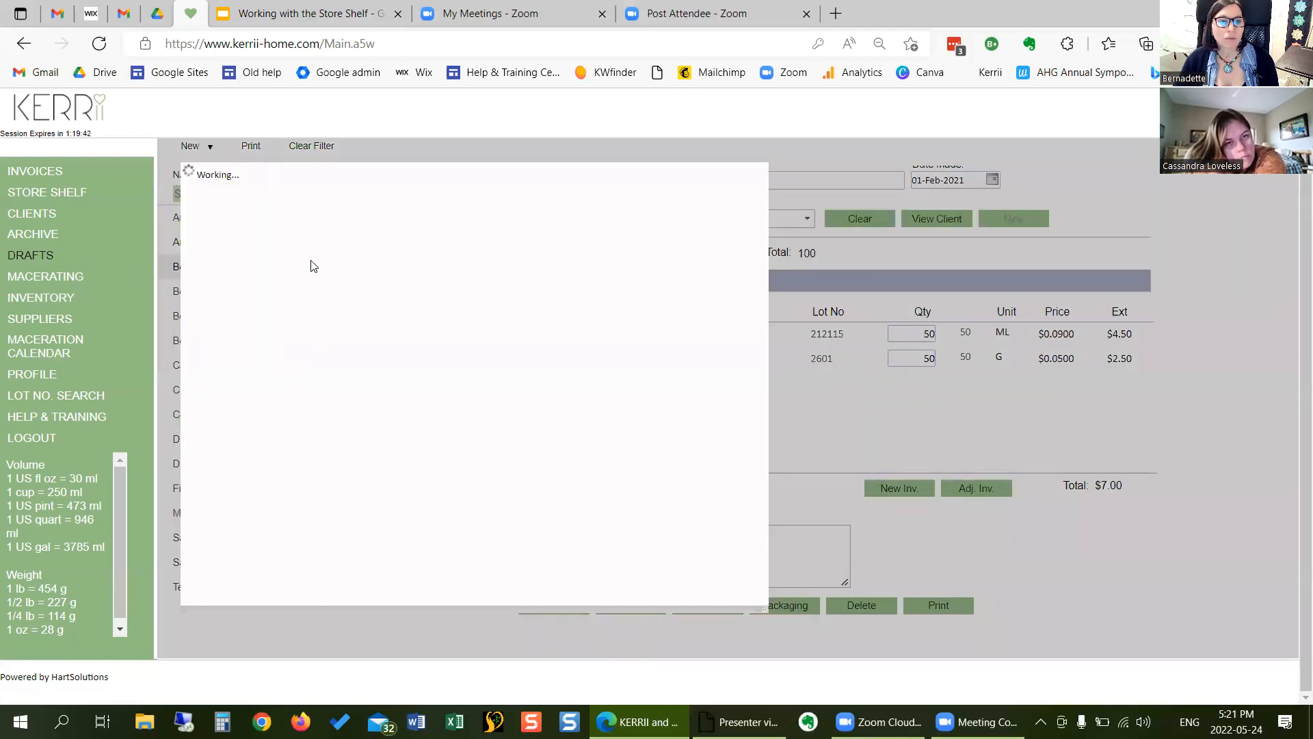
pyautogui.click(310, 231)
pyautogui.write('15')
pyautogui.click(222, 304)
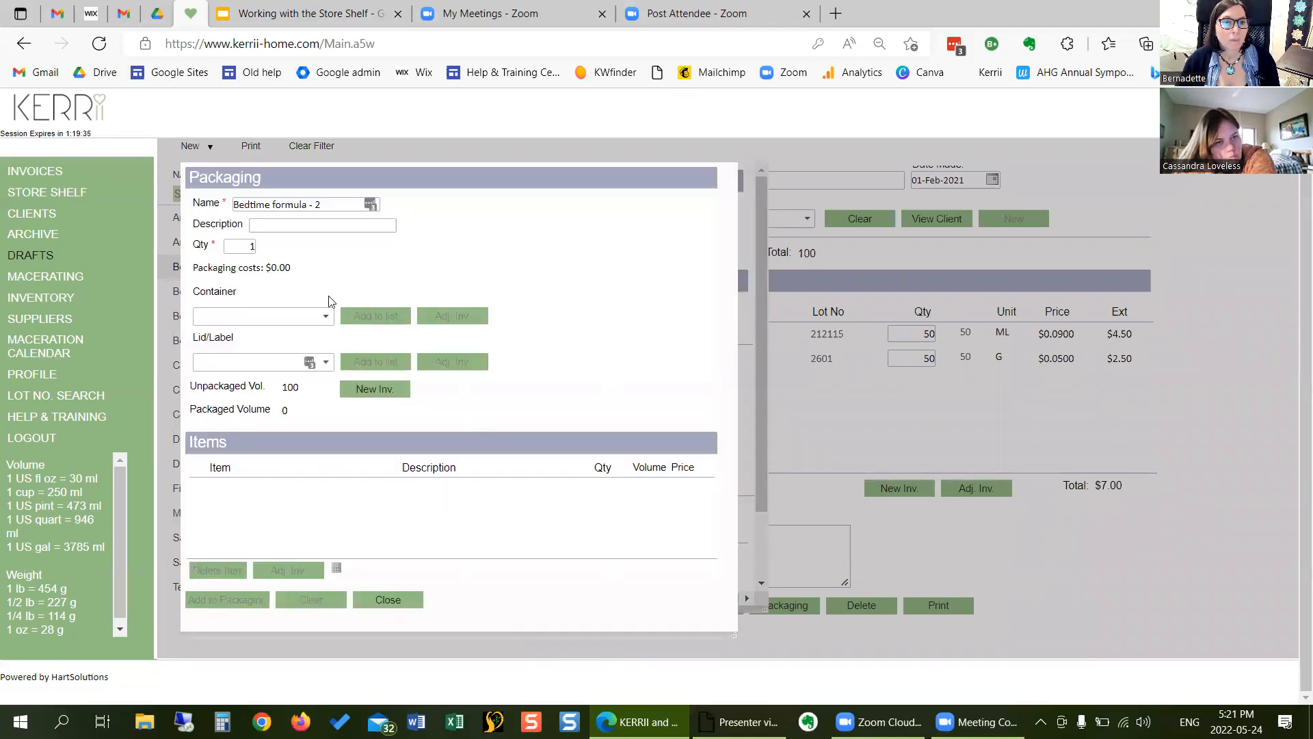
# - Package the Bedtime formula - 2 draft in a 100 ml amber boston round bottle with a 100 ml Glass Dropper for tinctures
pyautogui.click(328, 317)
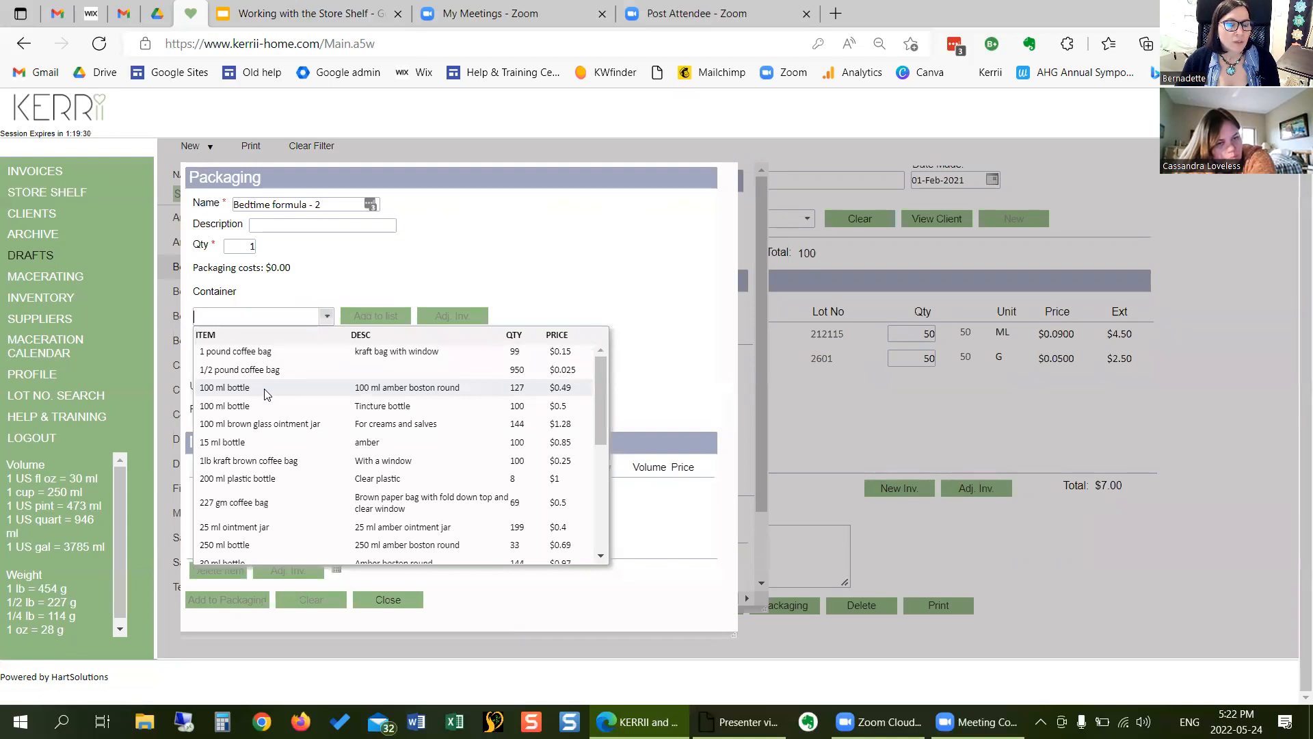
pyautogui.click(266, 388)
pyautogui.click(352, 315)
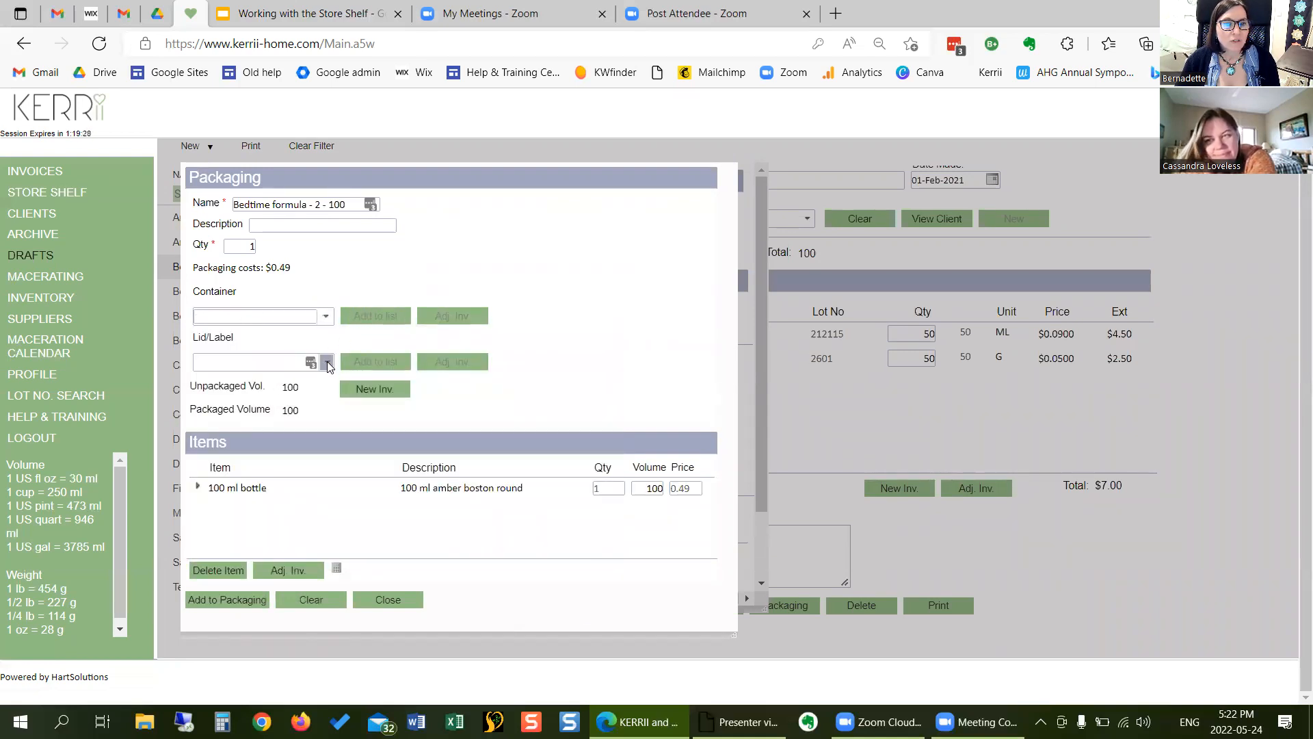
pyautogui.click(327, 361)
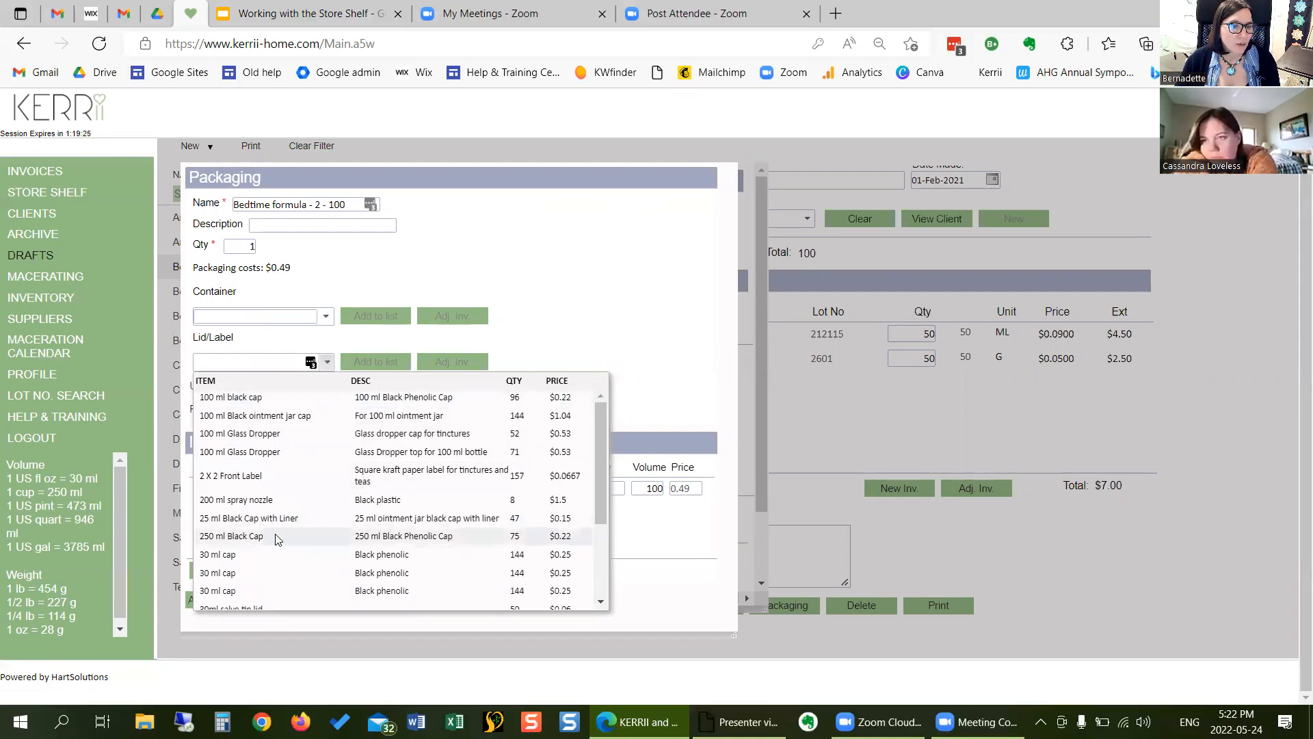
pyautogui.click(302, 437)
pyautogui.click(376, 361)
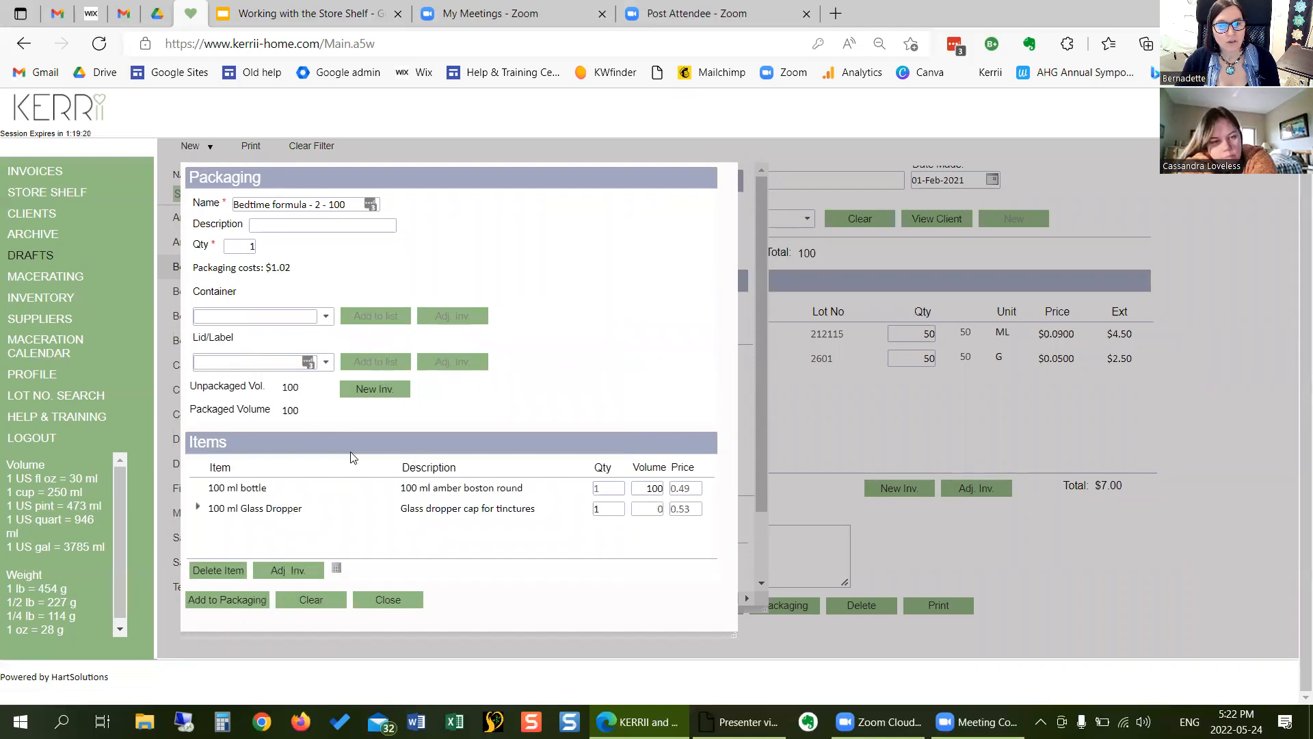
pyautogui.click(266, 595)
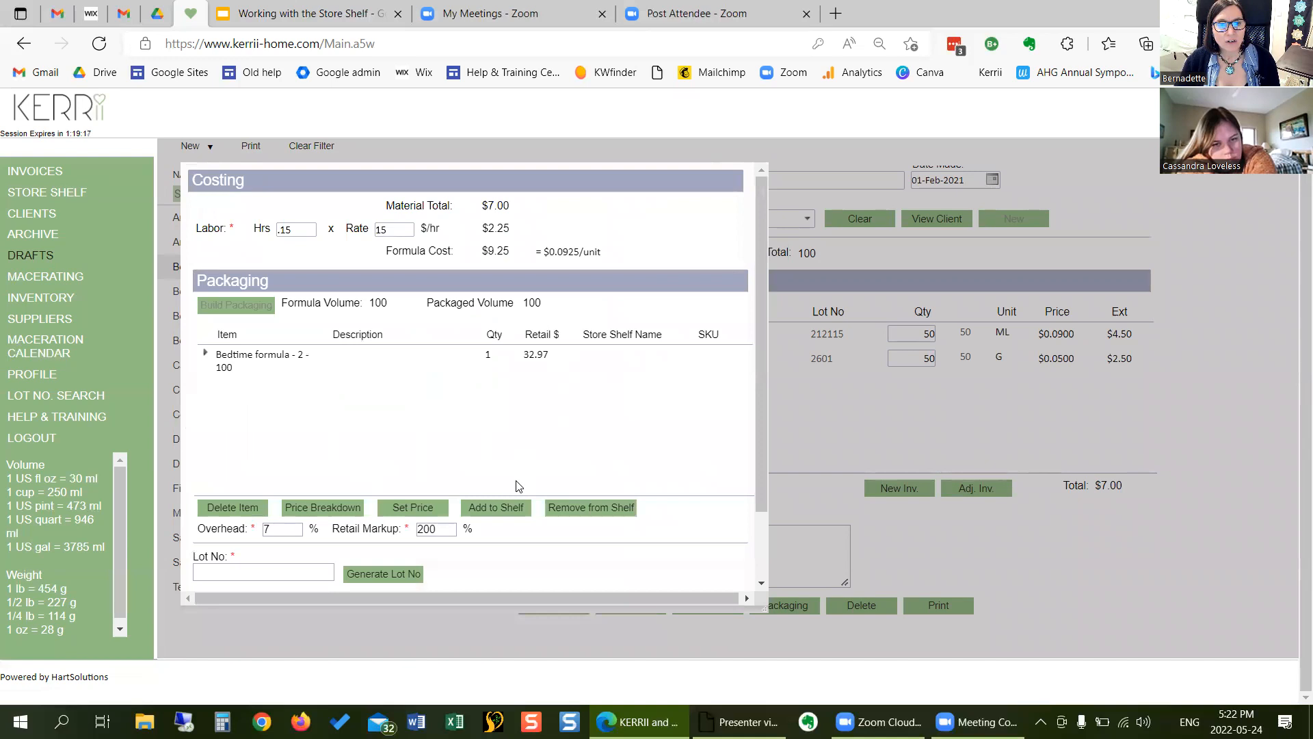
# - Examine the new-item form and the existing-item list for adding the packaged Bedtime formula - 2 - 100 to the store shelf, and cancel
pyautogui.click(494, 507)
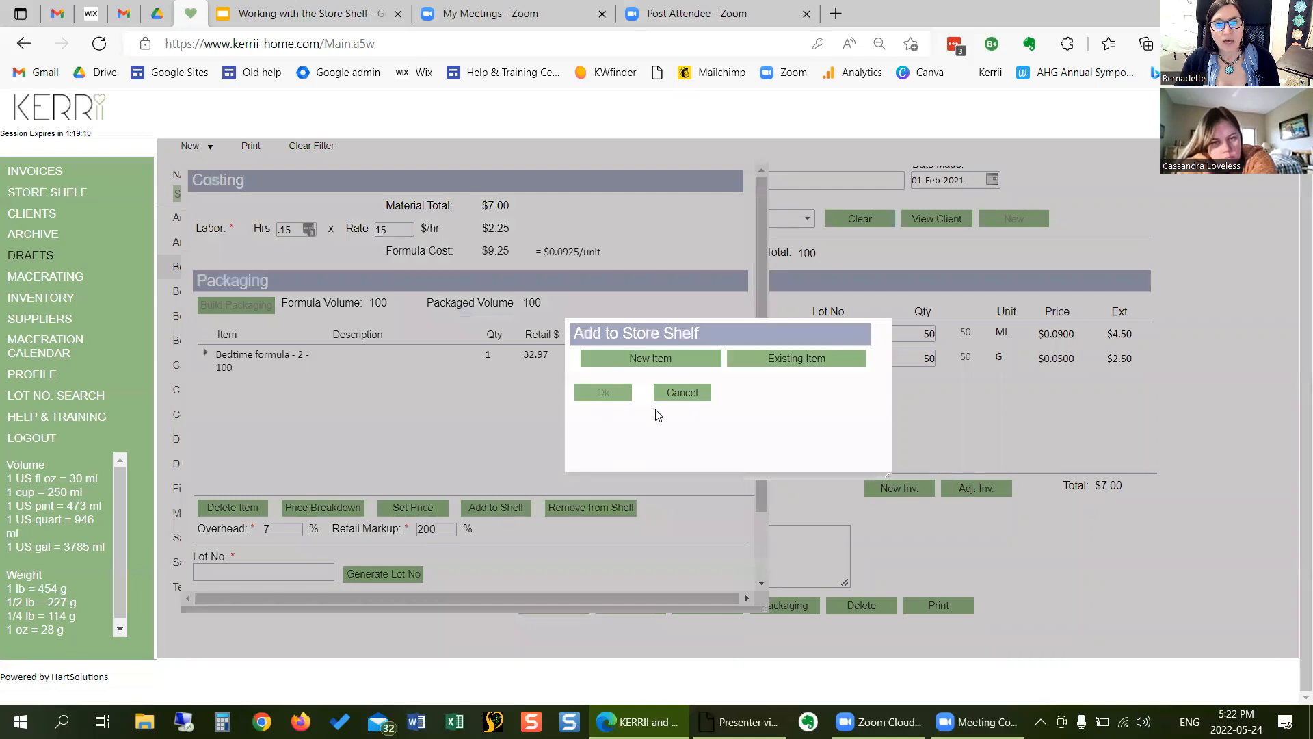
pyautogui.click(680, 359)
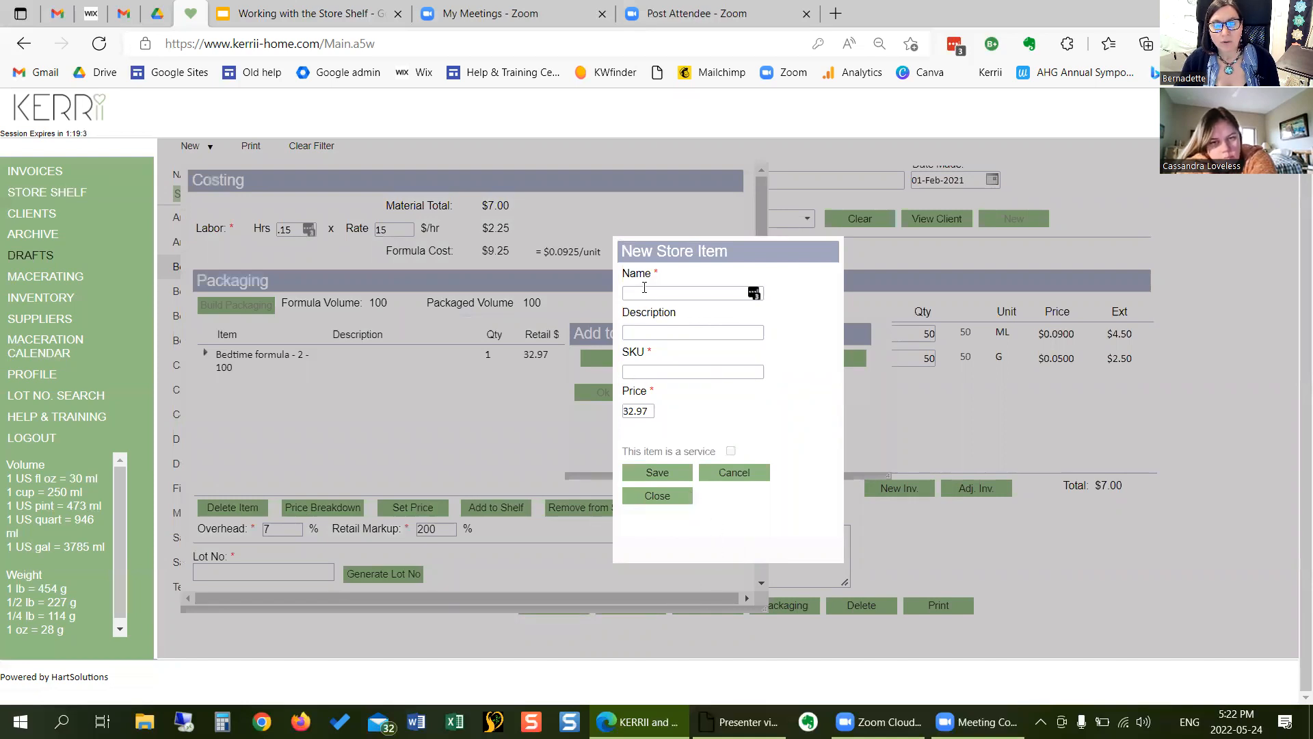
pyautogui.click(672, 496)
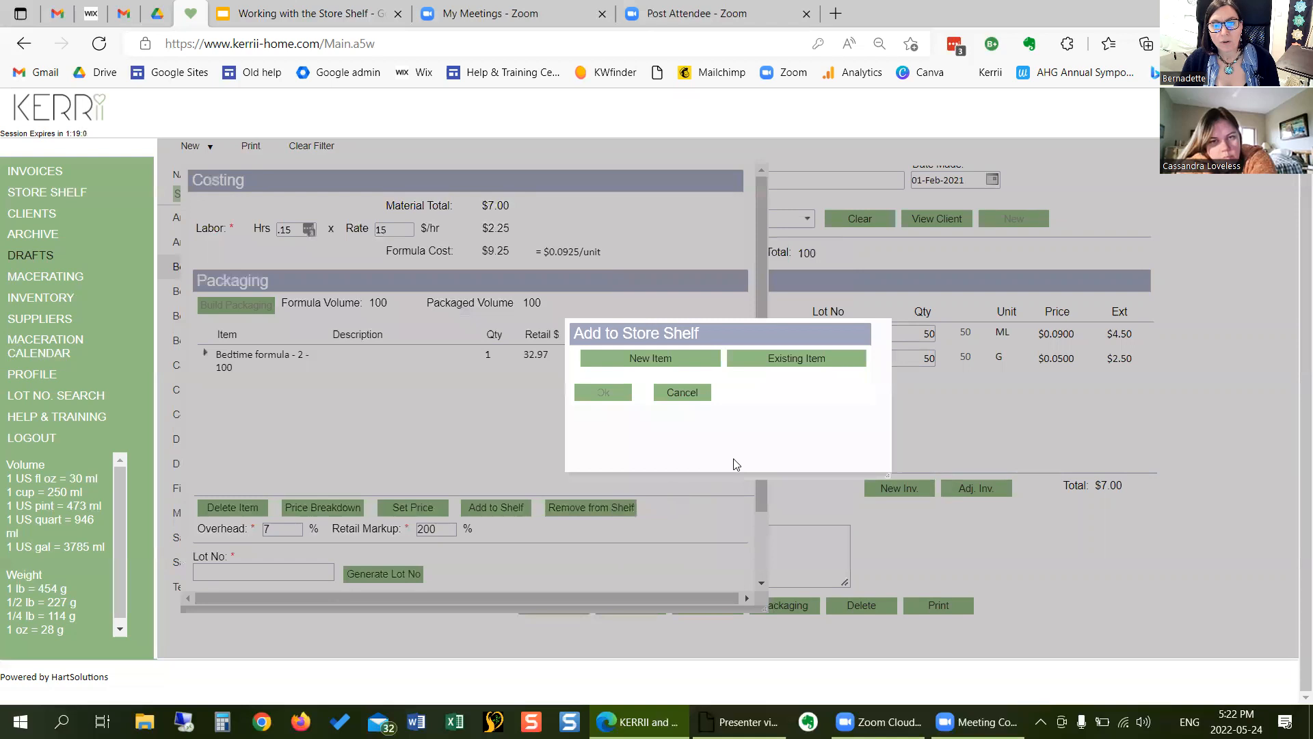
pyautogui.click(789, 358)
pyautogui.click(707, 400)
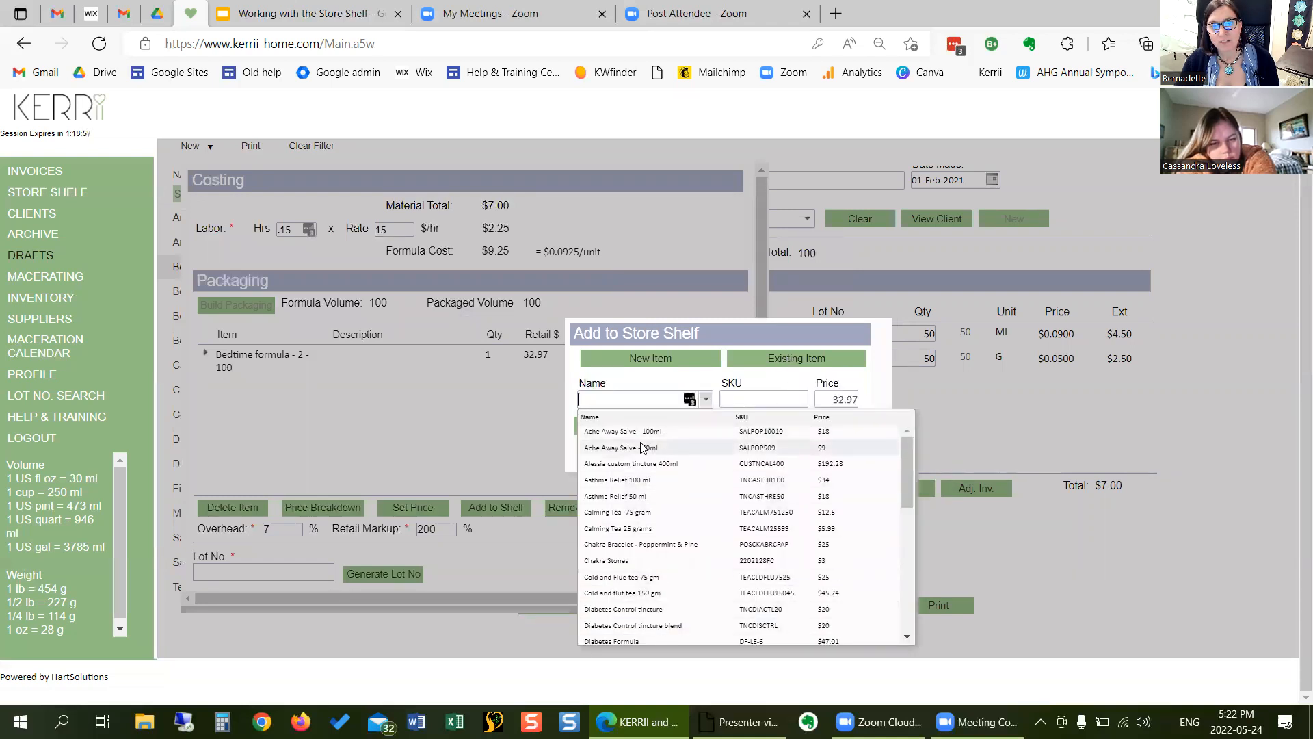
pyautogui.click(593, 332)
pyautogui.click(684, 425)
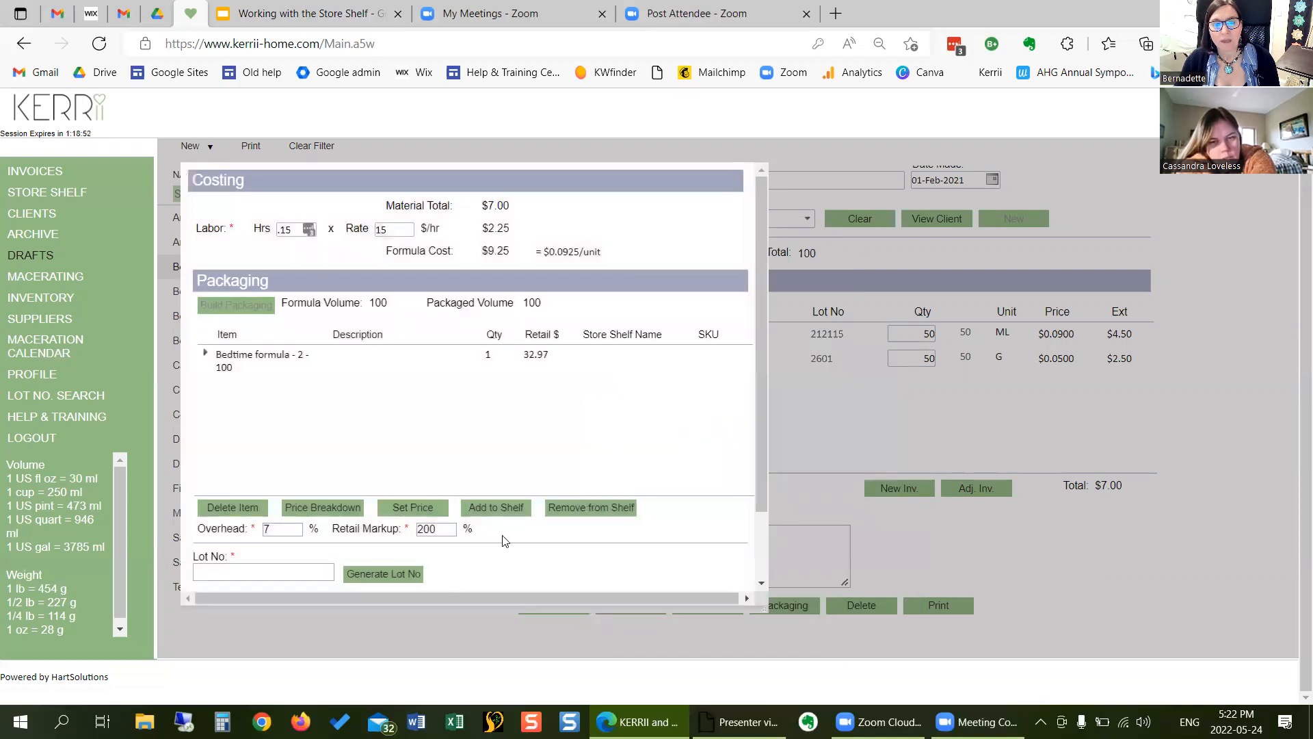
# - Close the costing and packaging window without producing the formula, and close the Bedtime formula - 2 draft
pyautogui.scroll(-1, 449, 520)
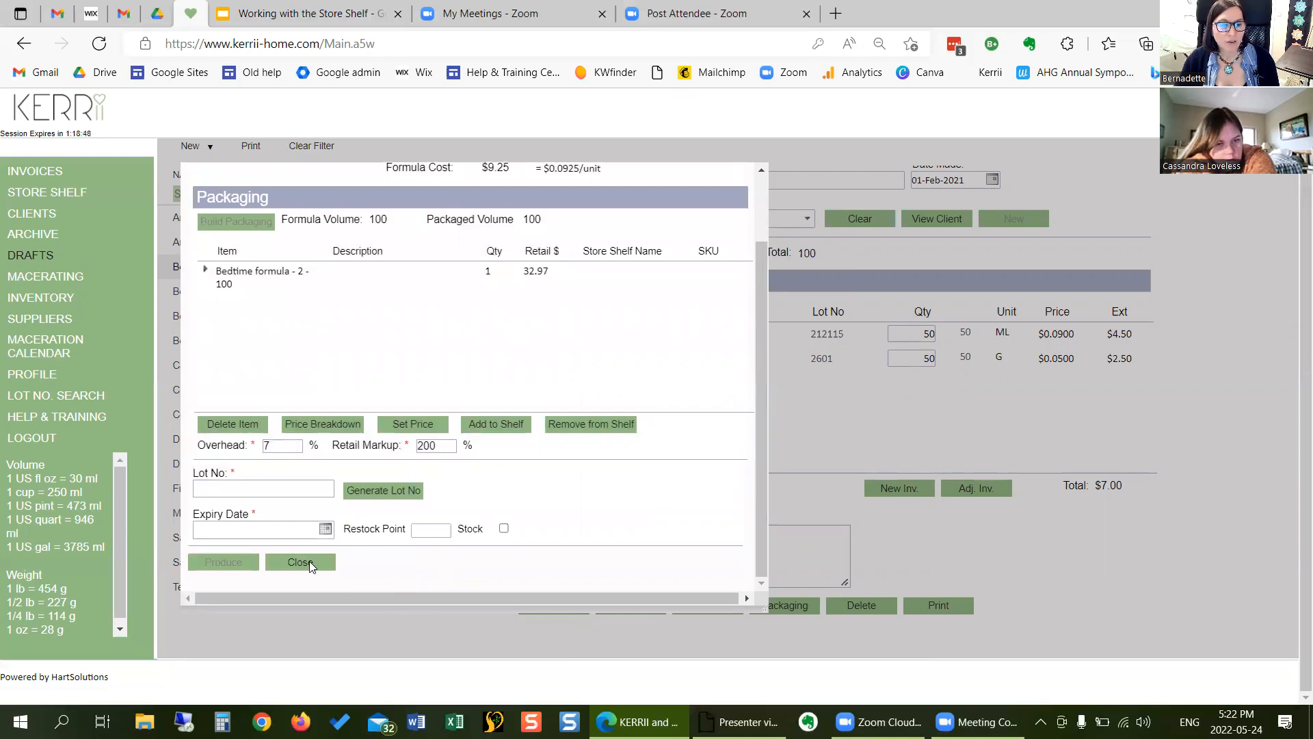
pyautogui.click(301, 561)
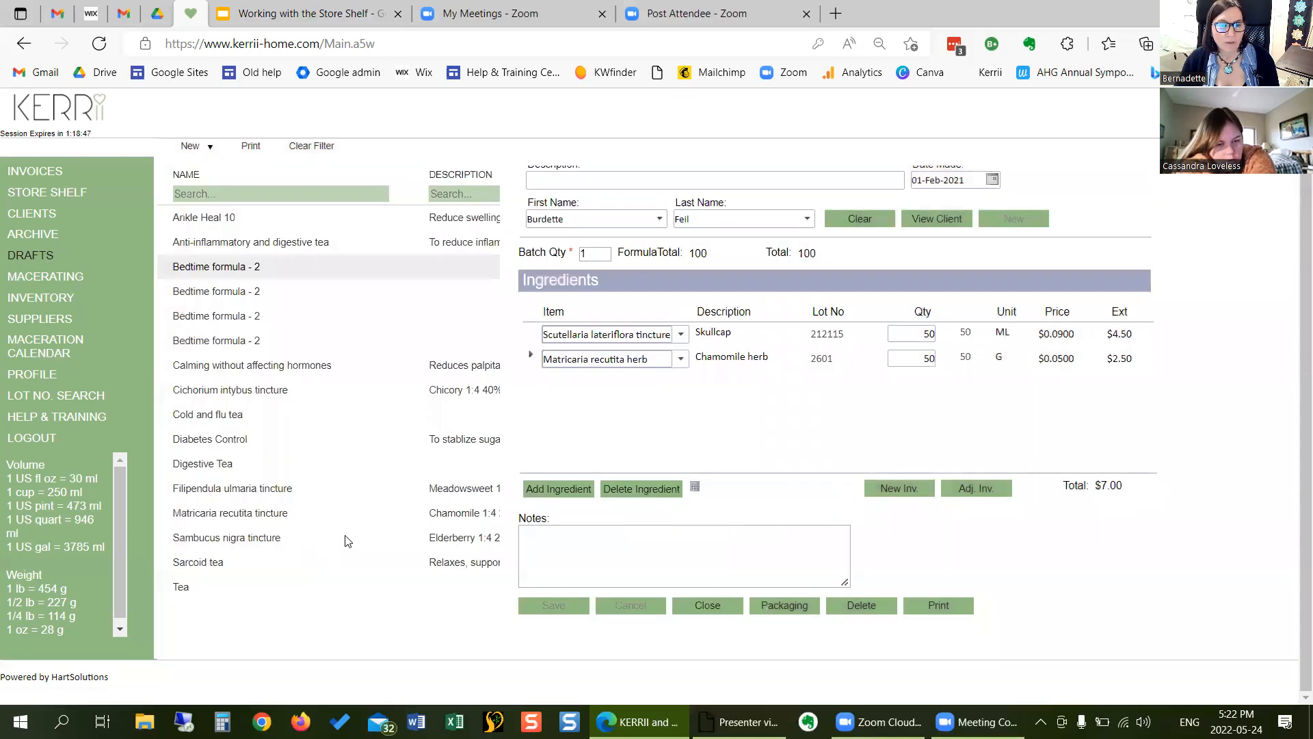
pyautogui.click(723, 604)
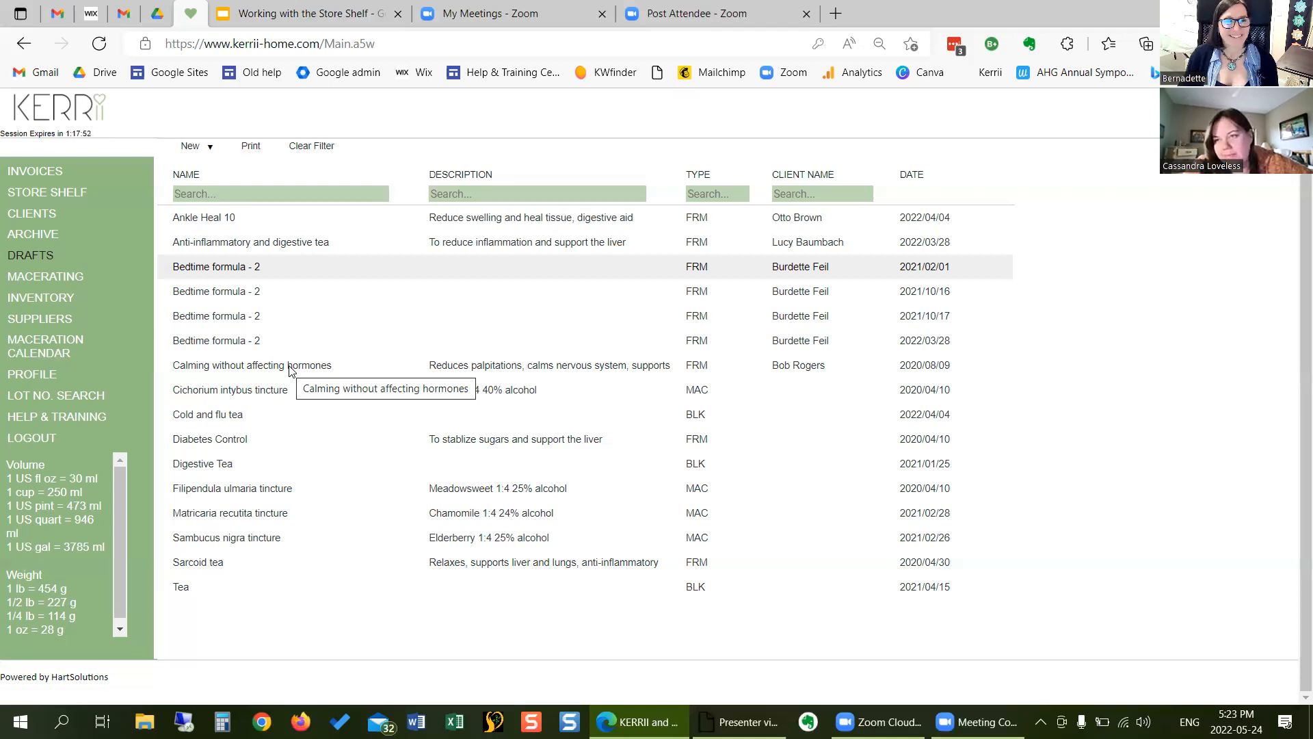
# - Filter the inventory by type "pos" and open the Chakra Stones record
pyautogui.click(43, 299)
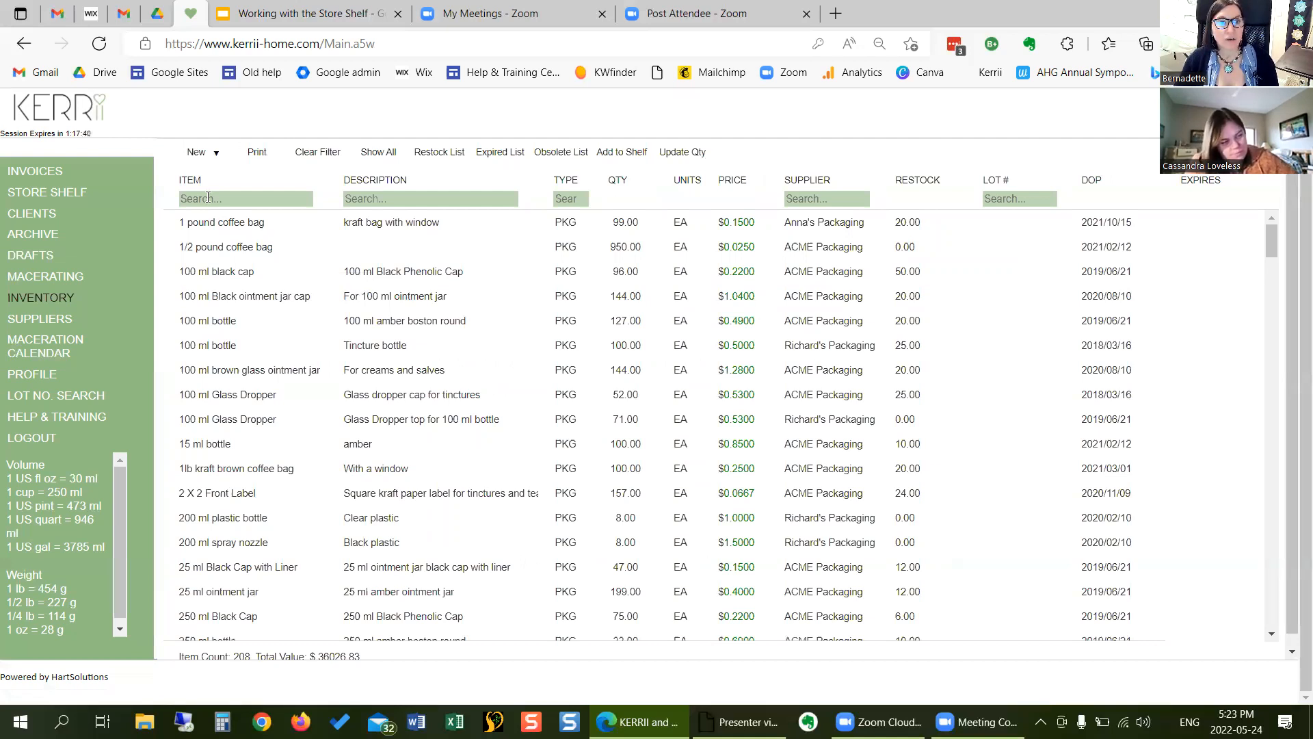
pyautogui.click(566, 200)
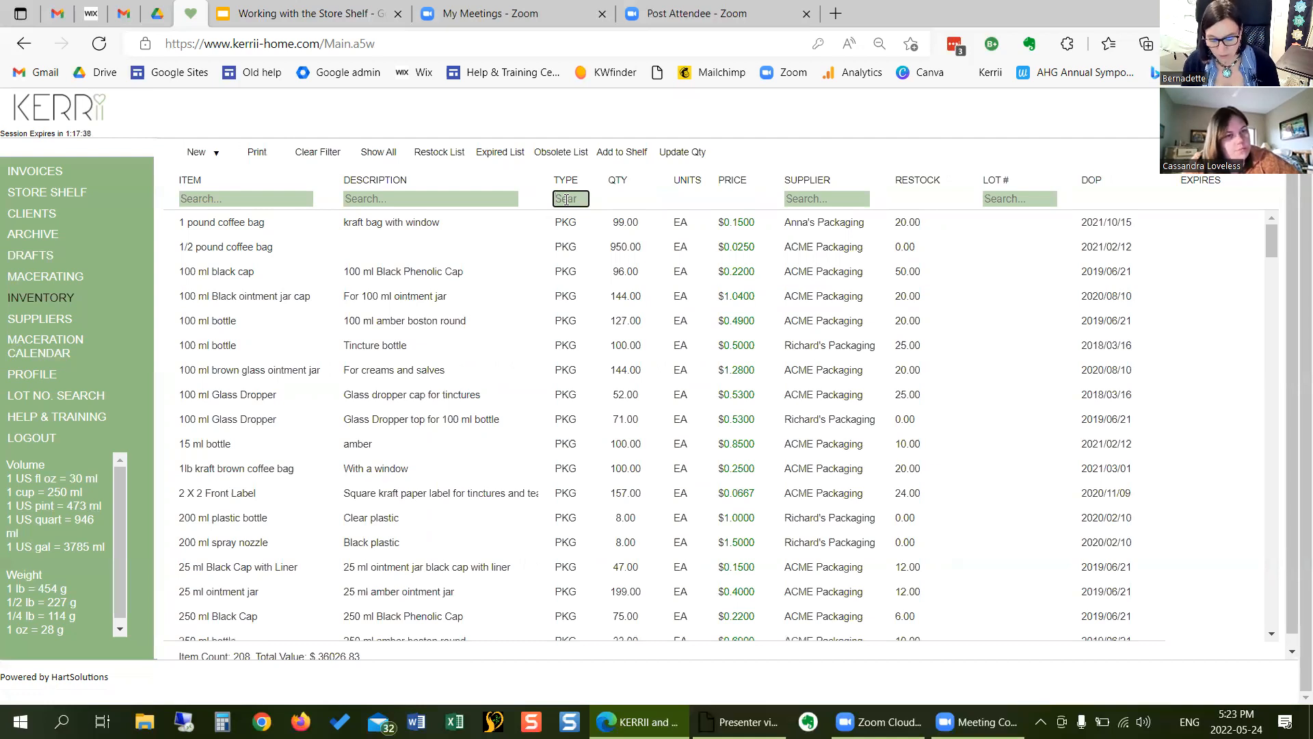
pyautogui.write('pos')
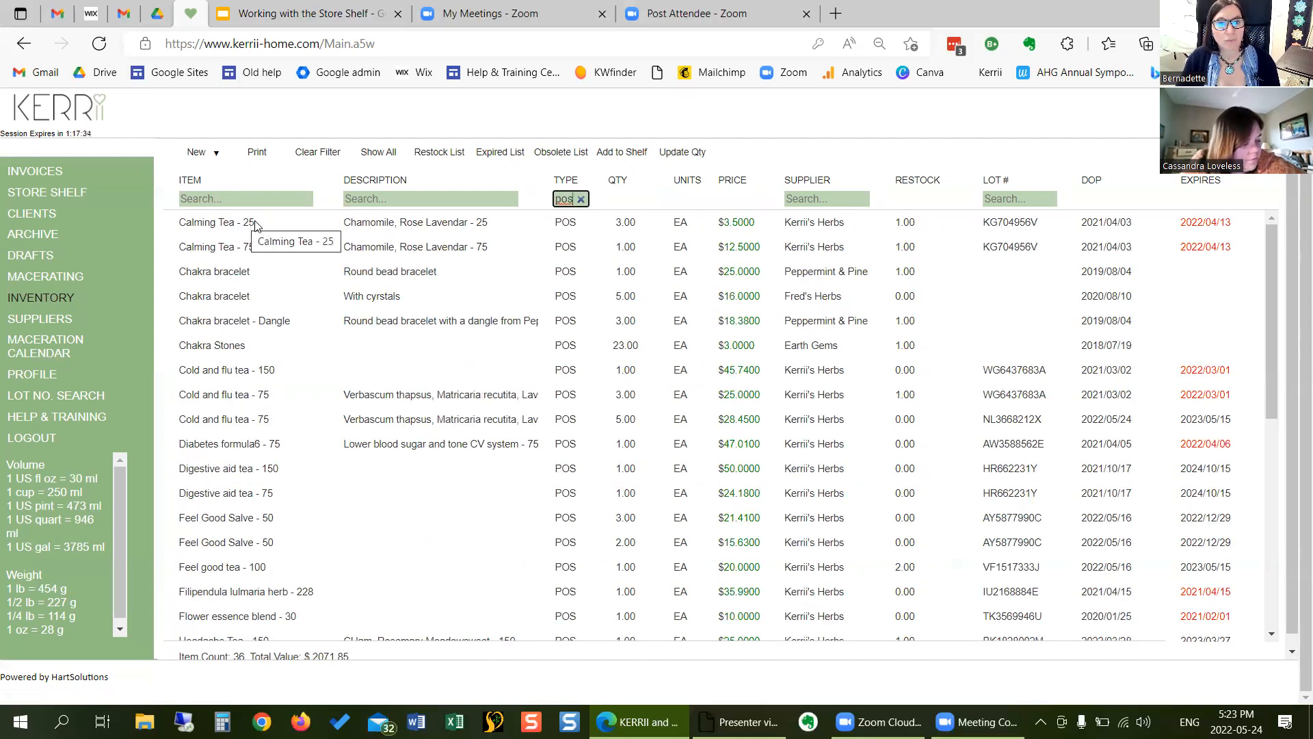
pyautogui.click(246, 349)
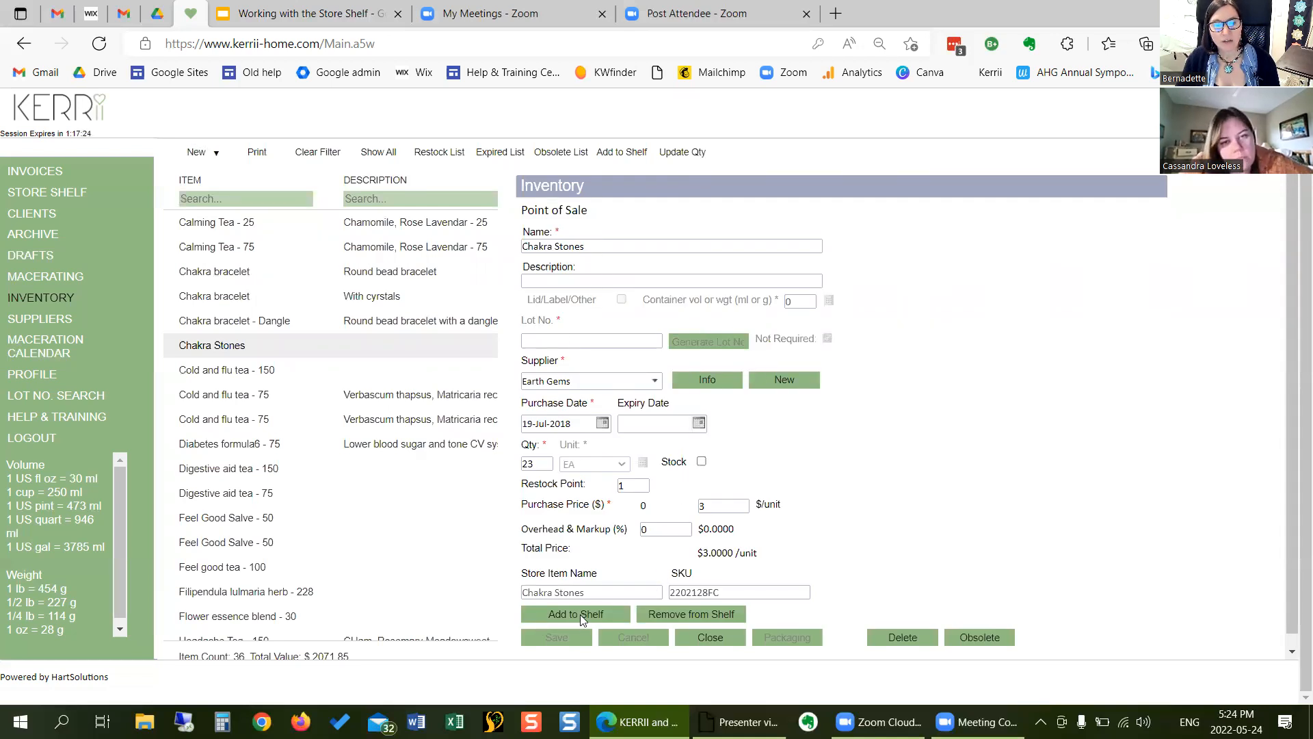
# - Remove Chakra Stones from its store item, reattach it to the existing Chakra Stones store item, and save and close the record
pyautogui.scroll(-1, 579, 615)
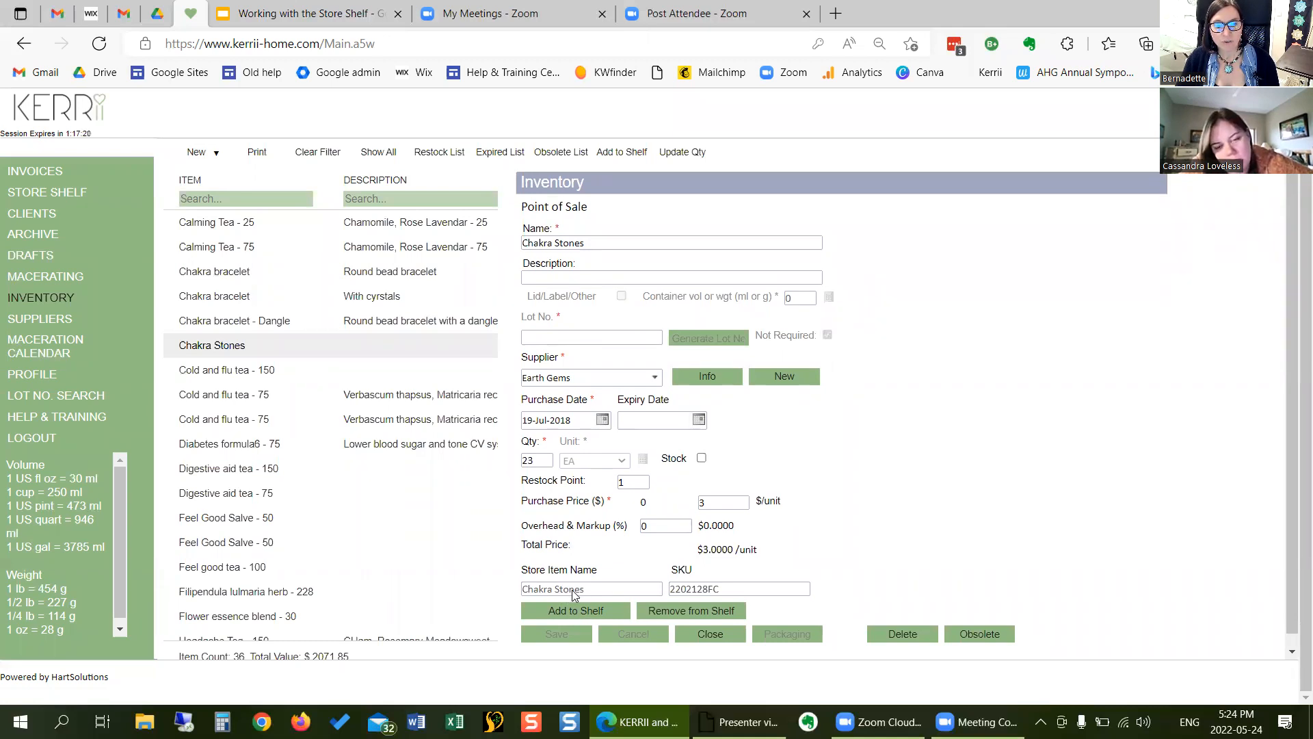
pyautogui.click(688, 610)
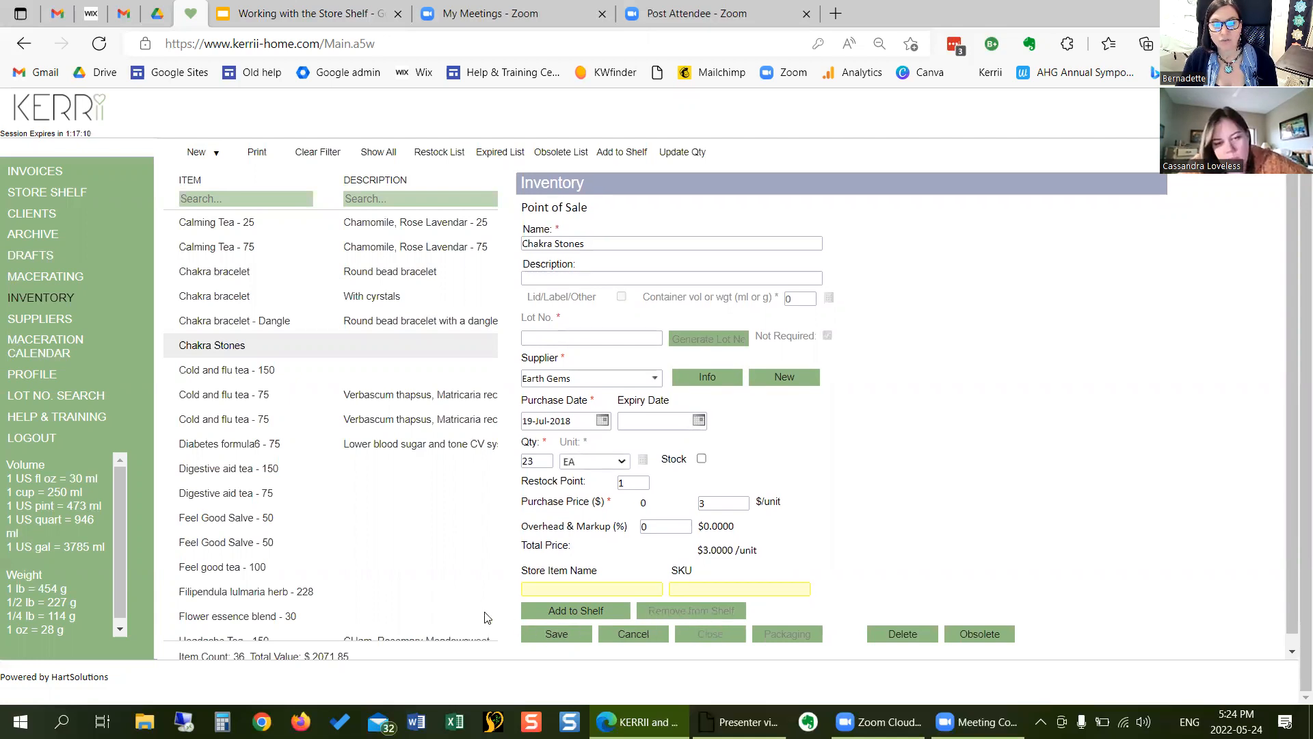
pyautogui.click(556, 606)
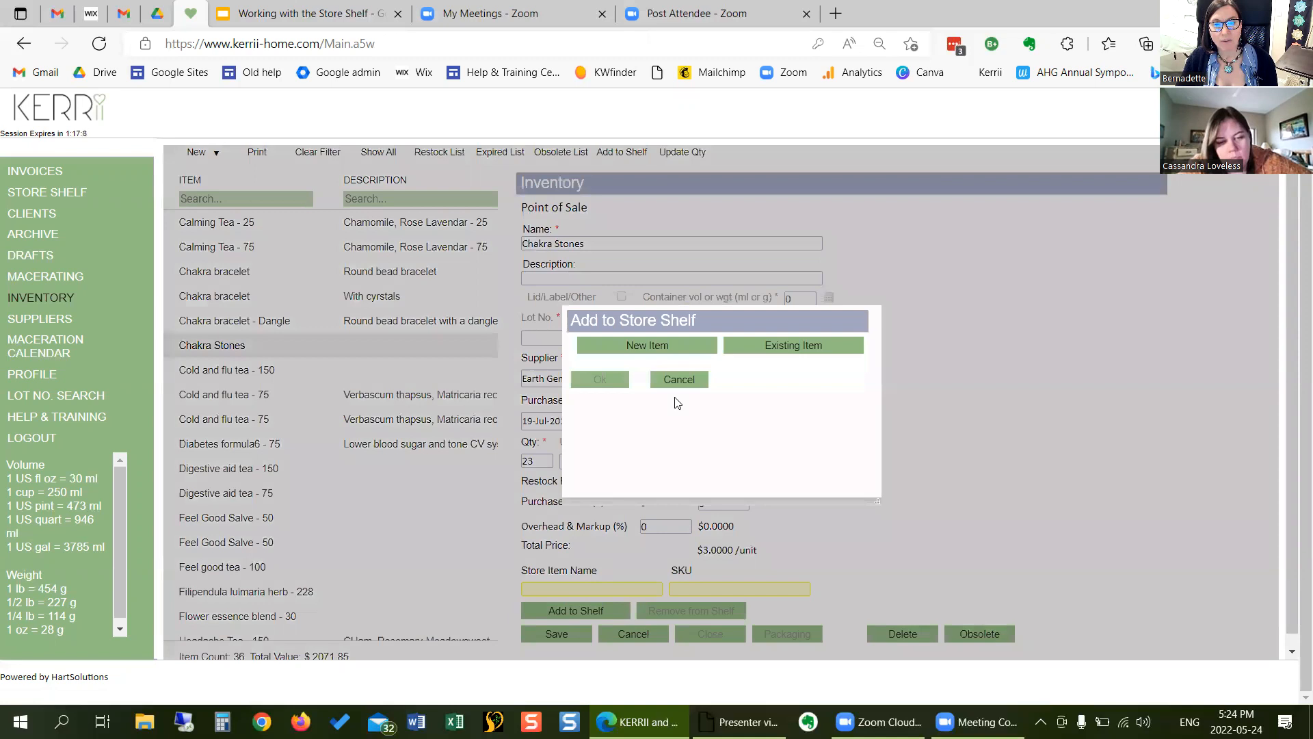
pyautogui.click(761, 344)
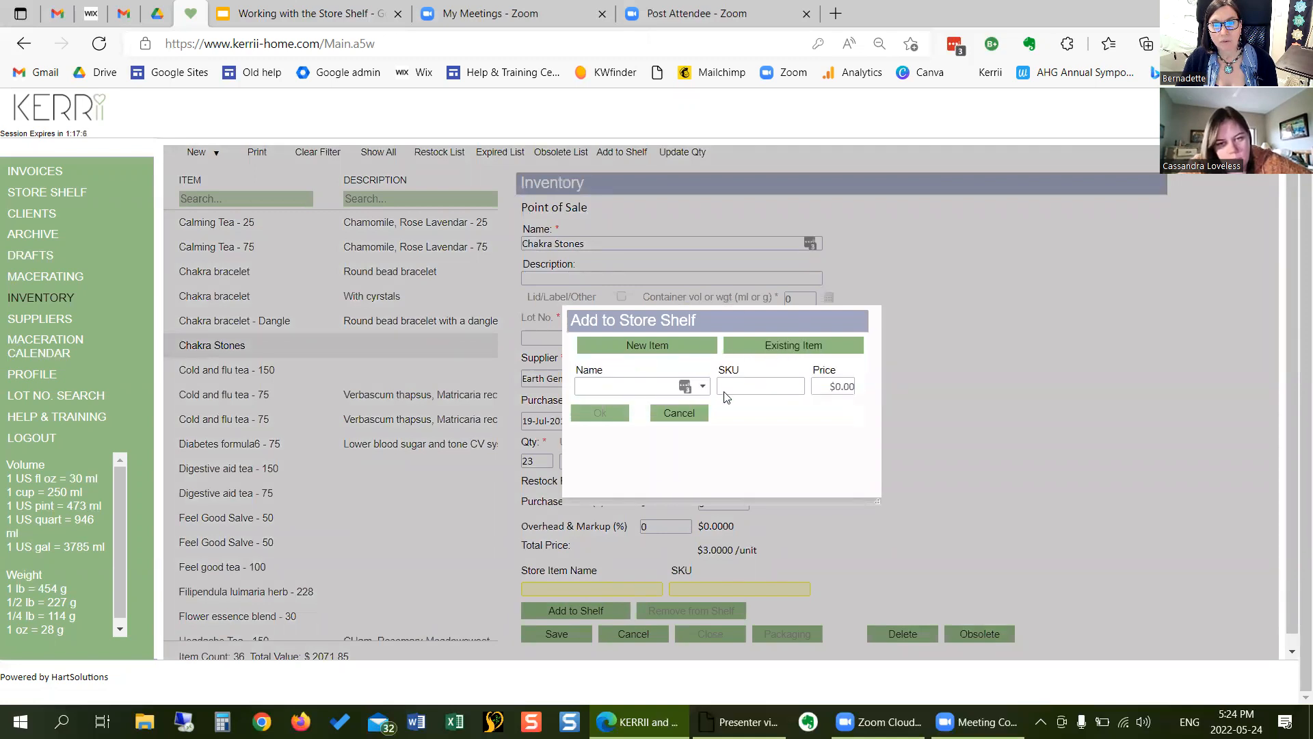
pyautogui.click(703, 388)
pyautogui.write('ch')
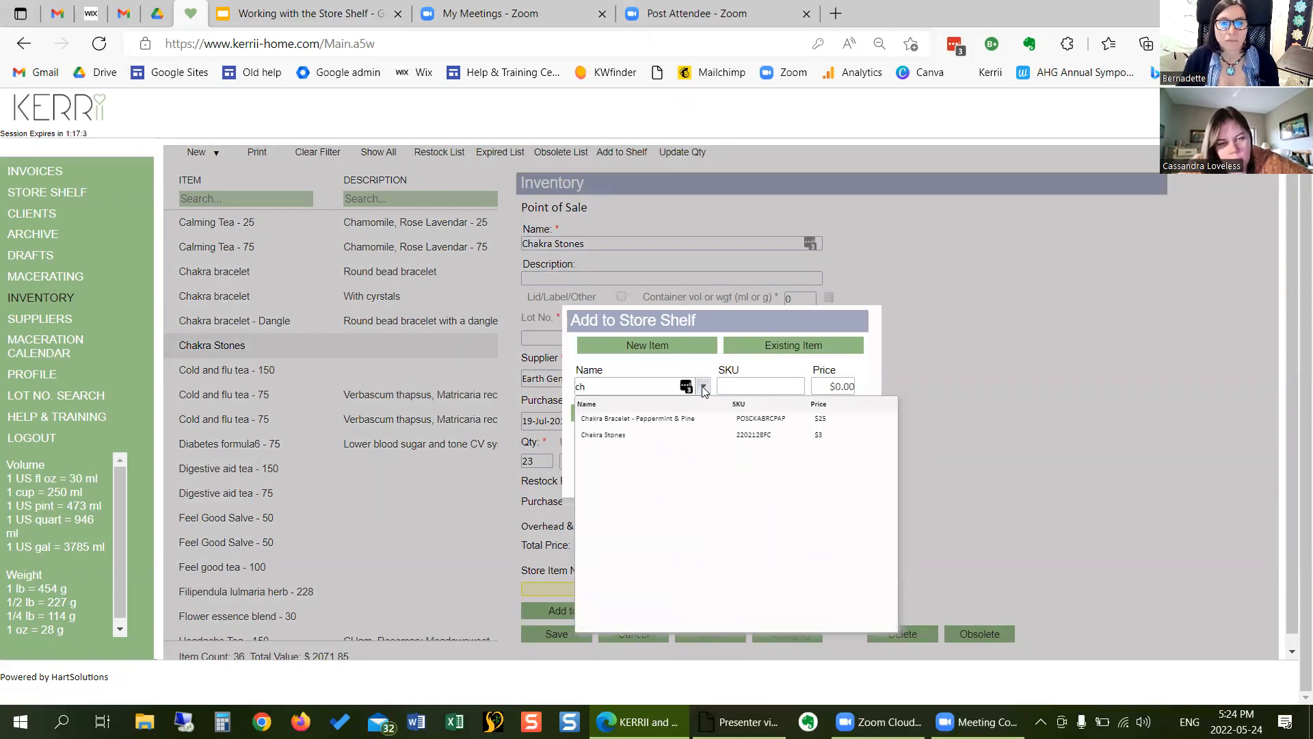
pyautogui.click(647, 435)
pyautogui.click(594, 413)
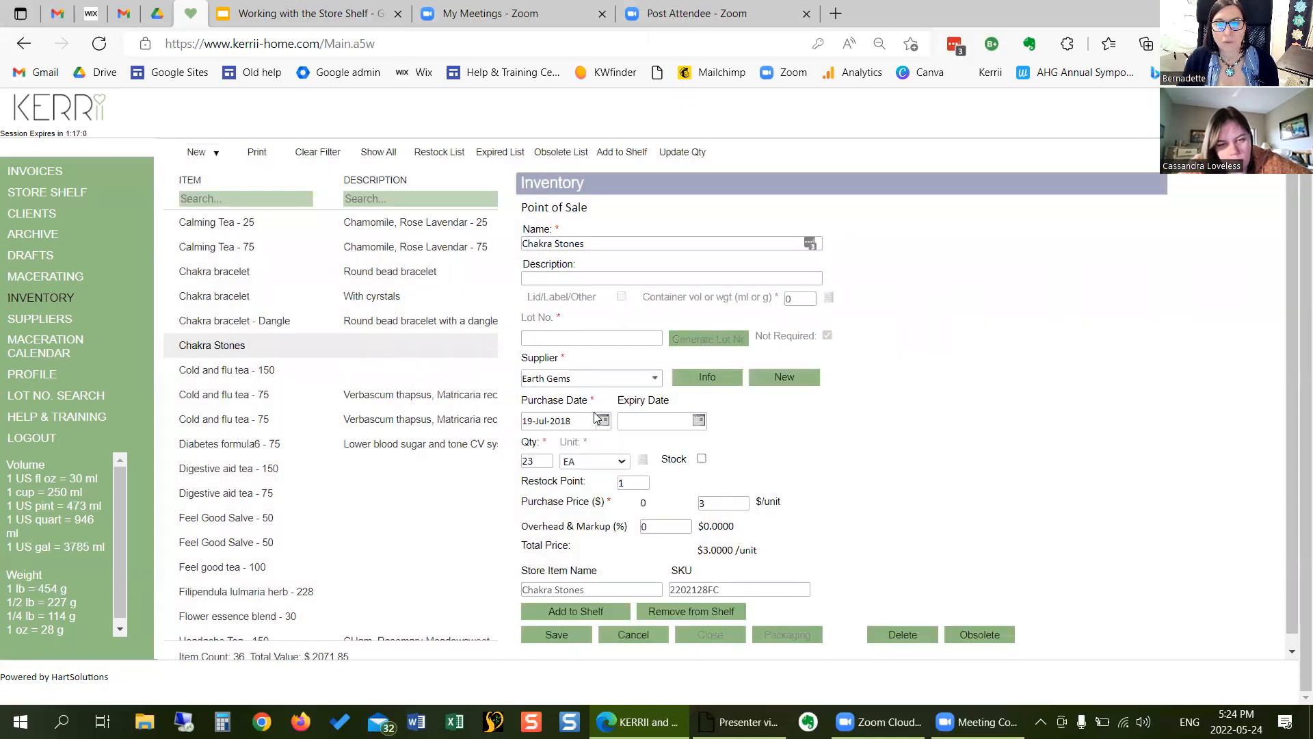
pyautogui.click(557, 637)
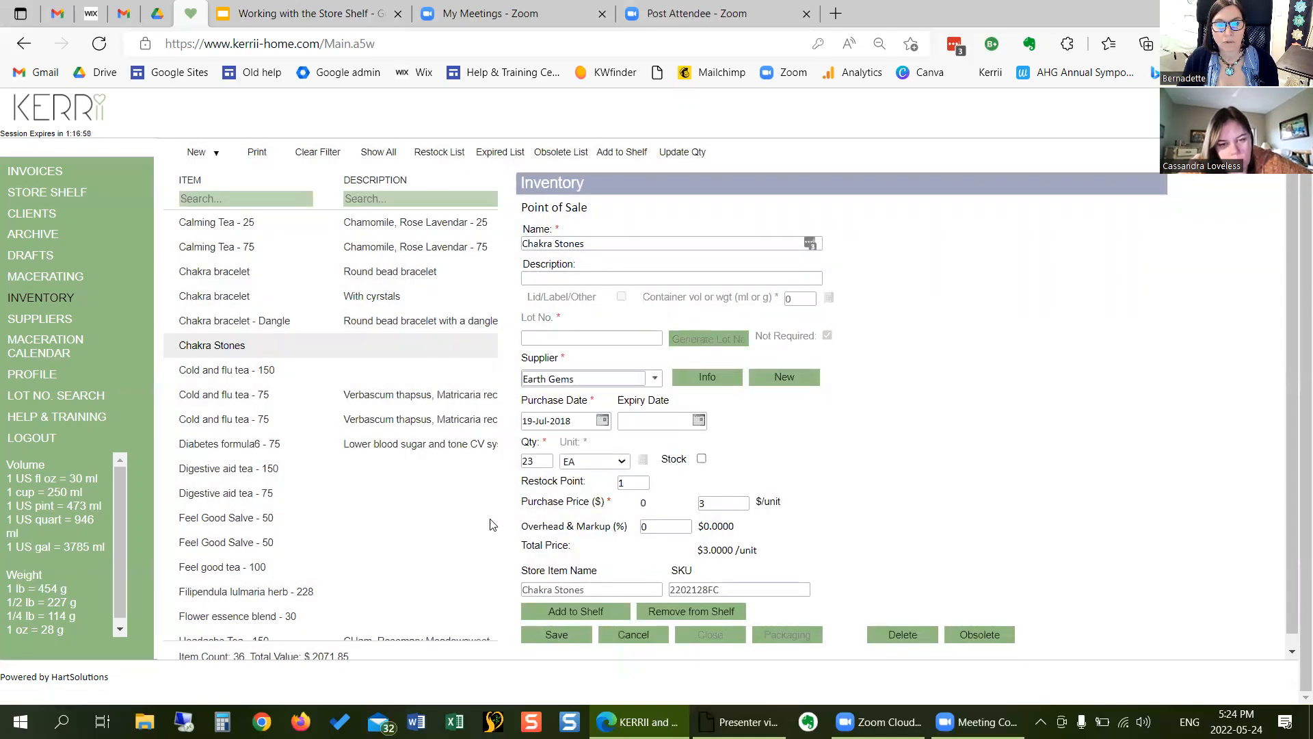
pyautogui.click(715, 636)
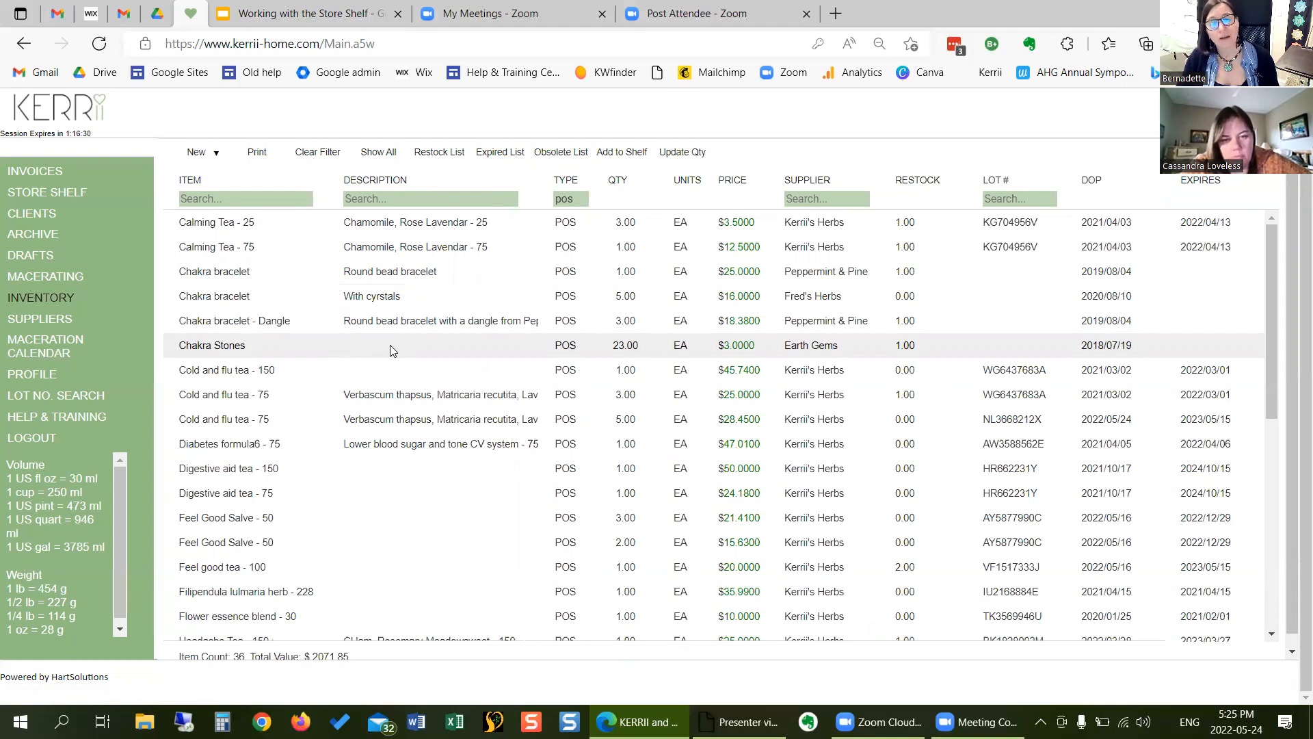
# - Use the inventory's bulk Add to Shelf list to attach Feel good tea - 100 to the store item "Feel good tea - 100 gm"
pyautogui.click(622, 154)
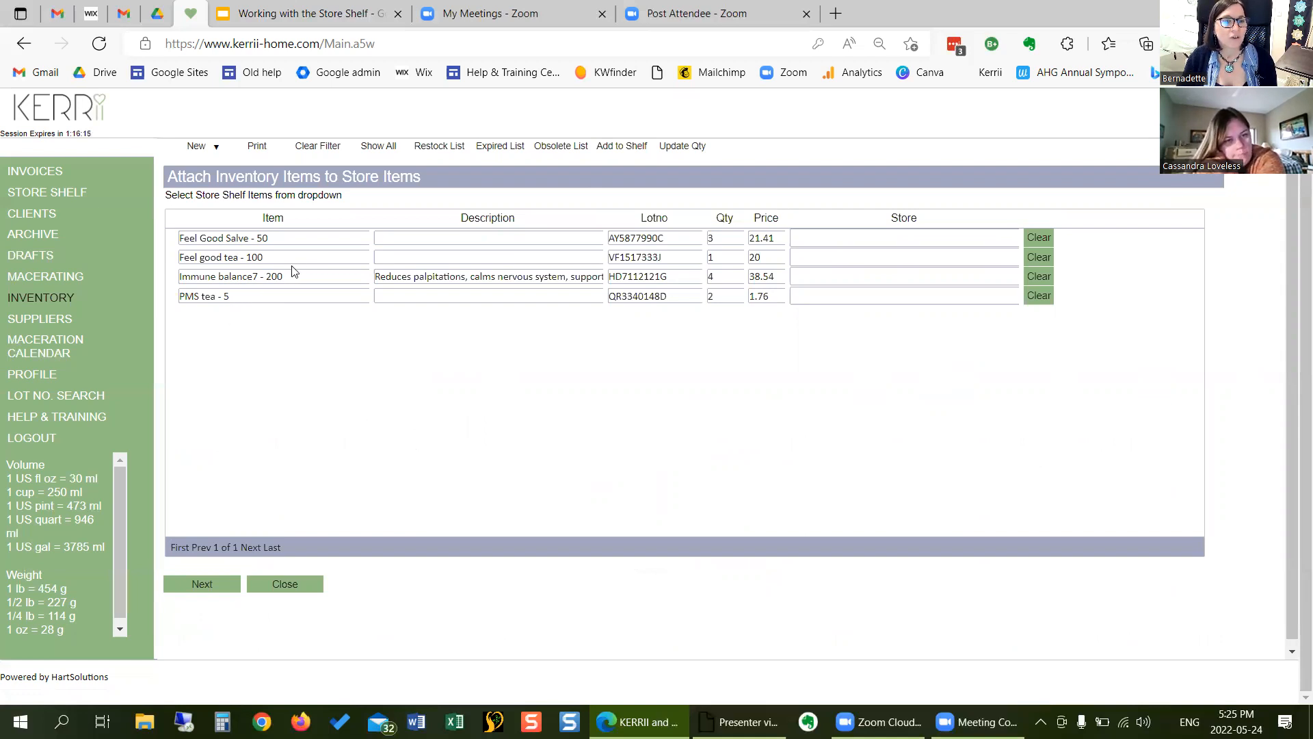
pyautogui.click(824, 255)
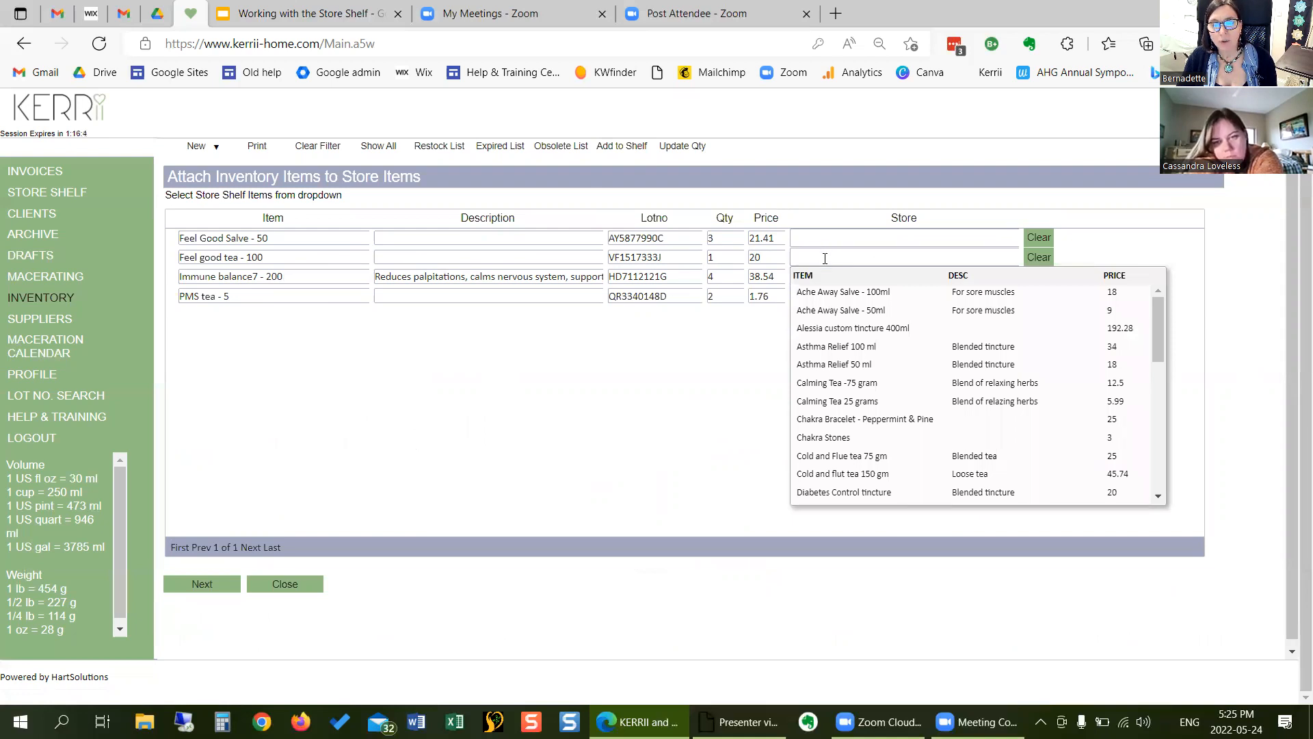
pyautogui.write('r')
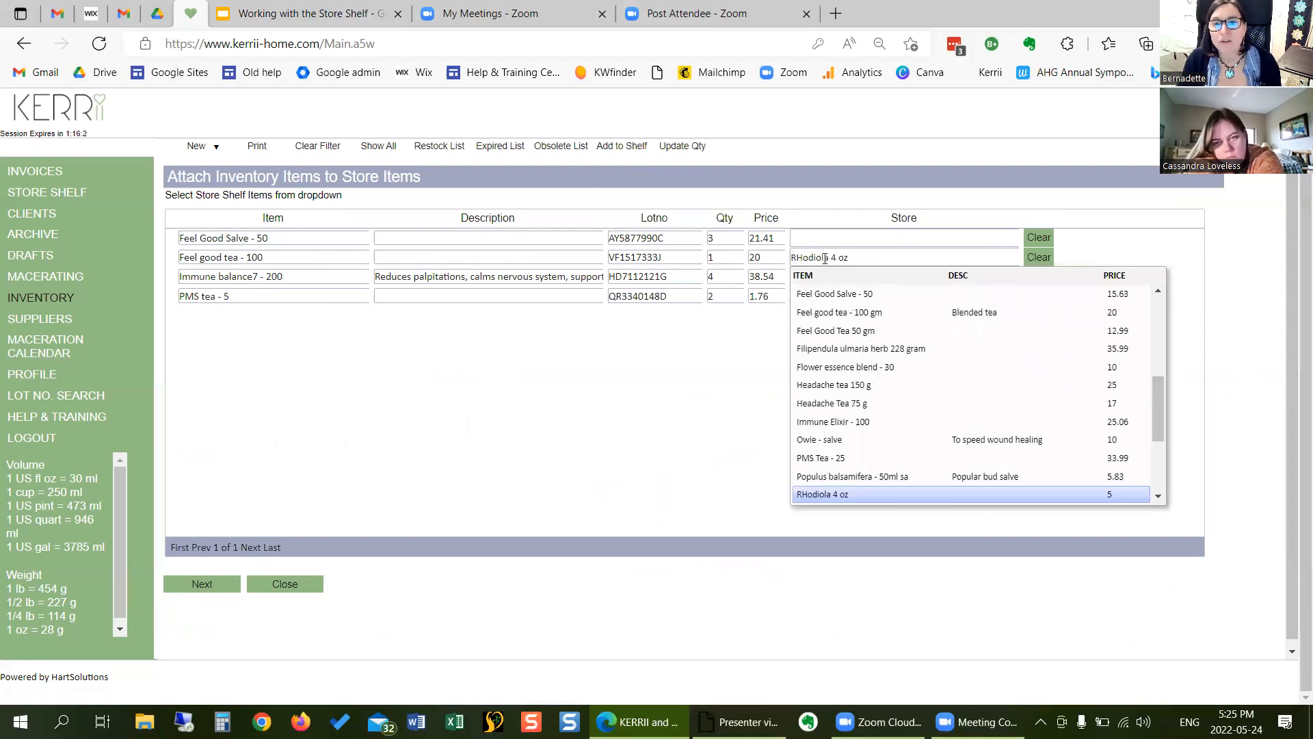
pyautogui.click(839, 313)
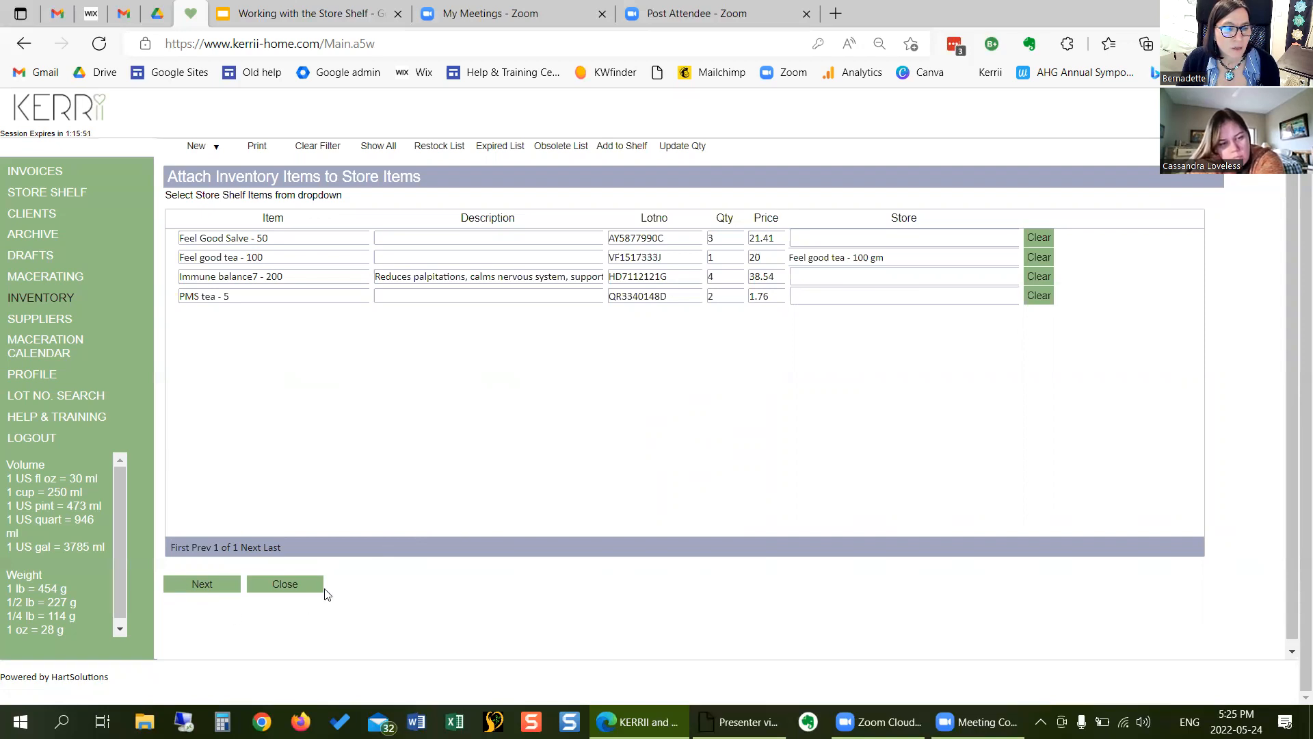
pyautogui.click(229, 583)
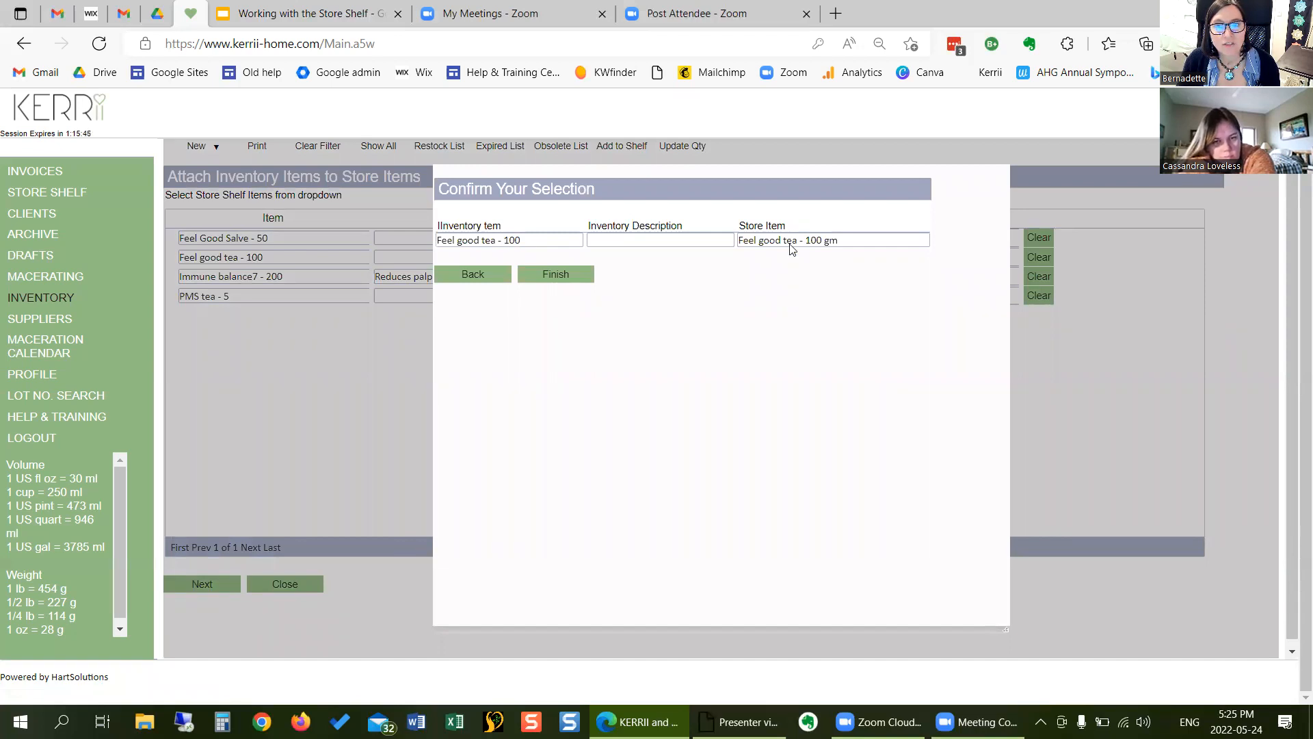
pyautogui.click(559, 273)
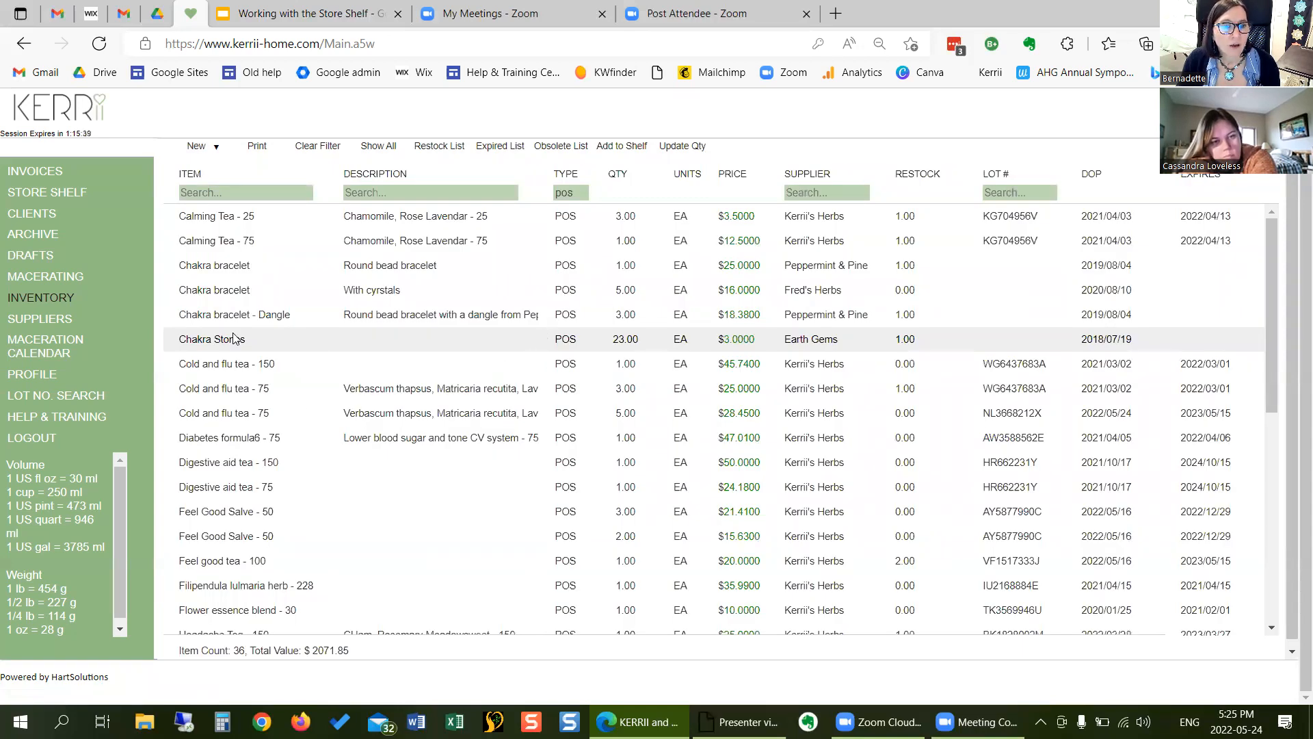
# - Filter the inventory by item name "feel" and open the Feel good tea - 100 record to check its store item name and SKU
pyautogui.click(256, 185)
pyautogui.write('feel')
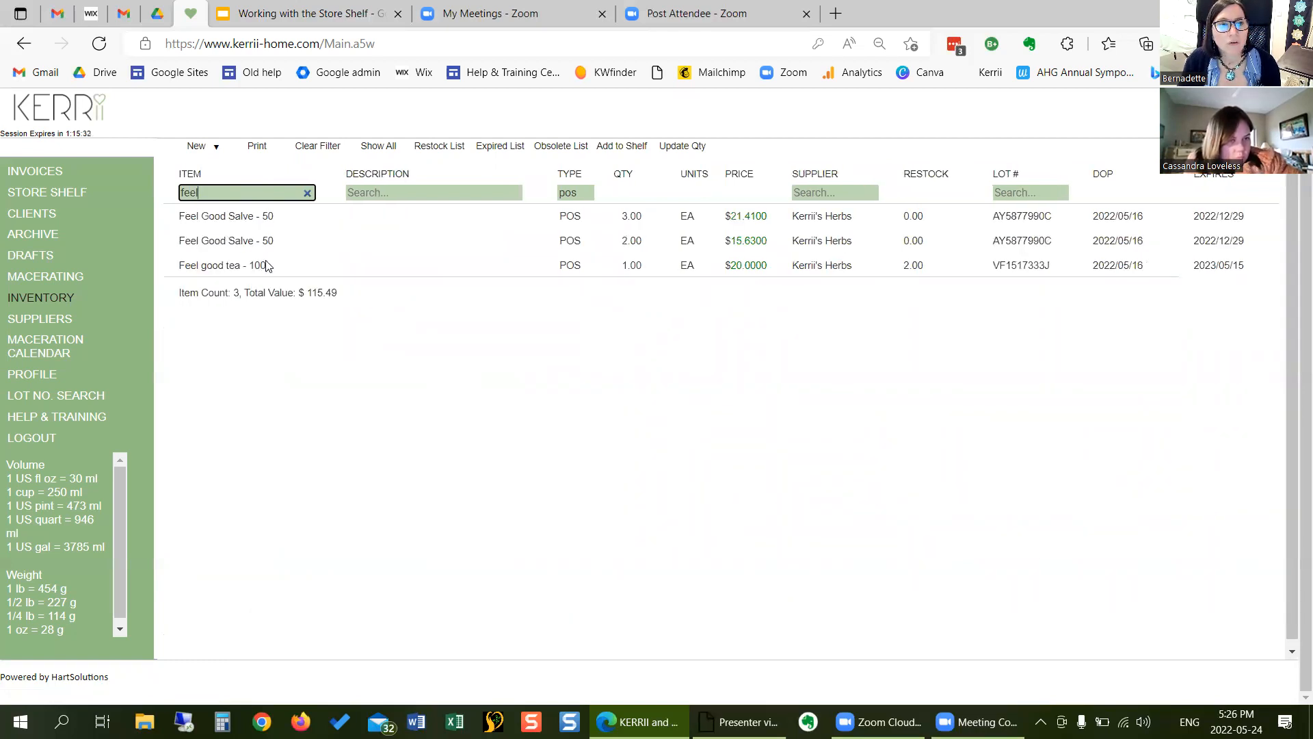
pyautogui.click(258, 266)
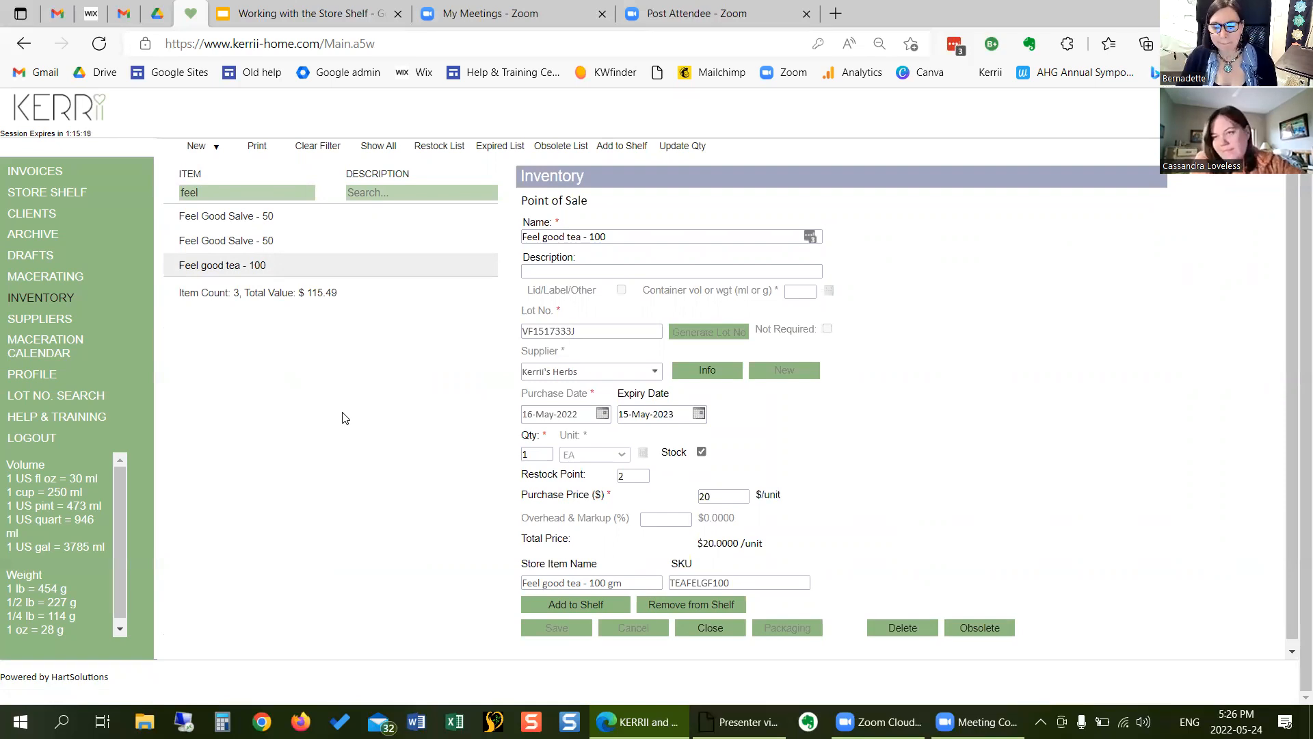
# - Switch to the Working with the Store Shelf presentation and advance to the "Things to know about the Store Shelf" slide
pyautogui.click(295, 13)
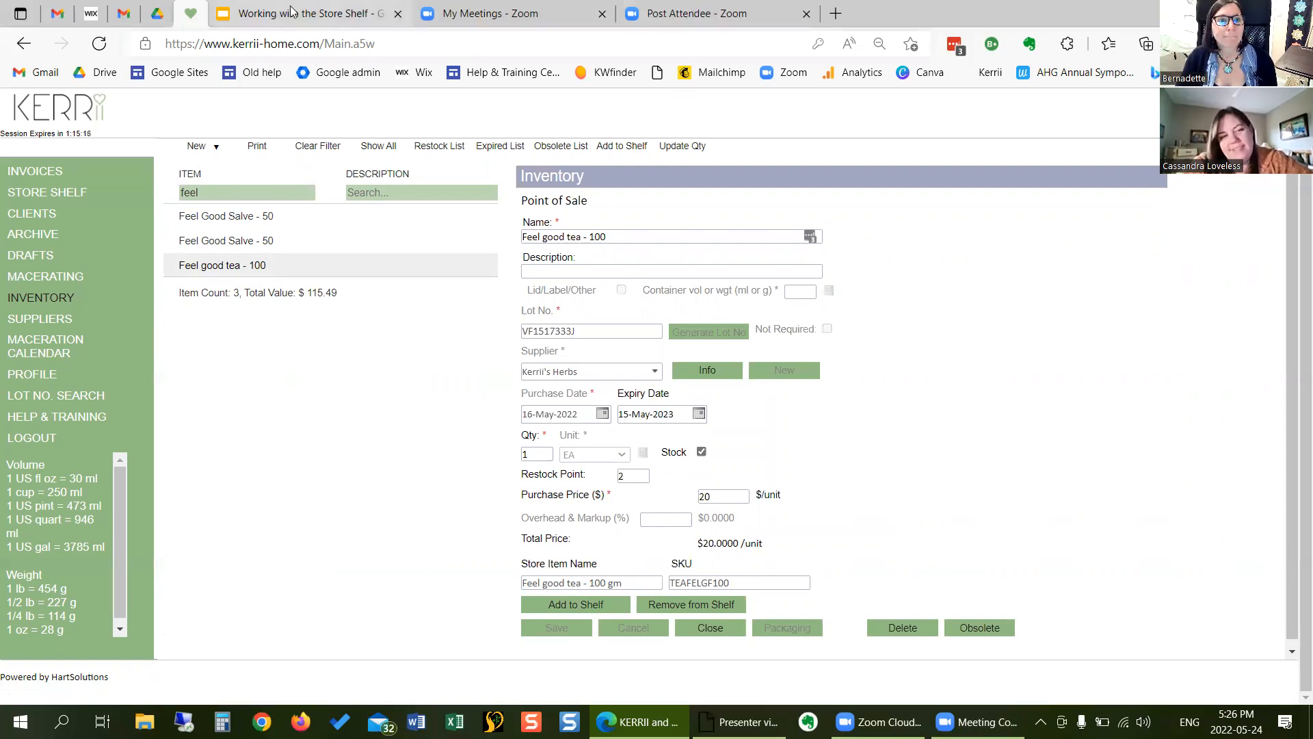
pyautogui.click(183, 452)
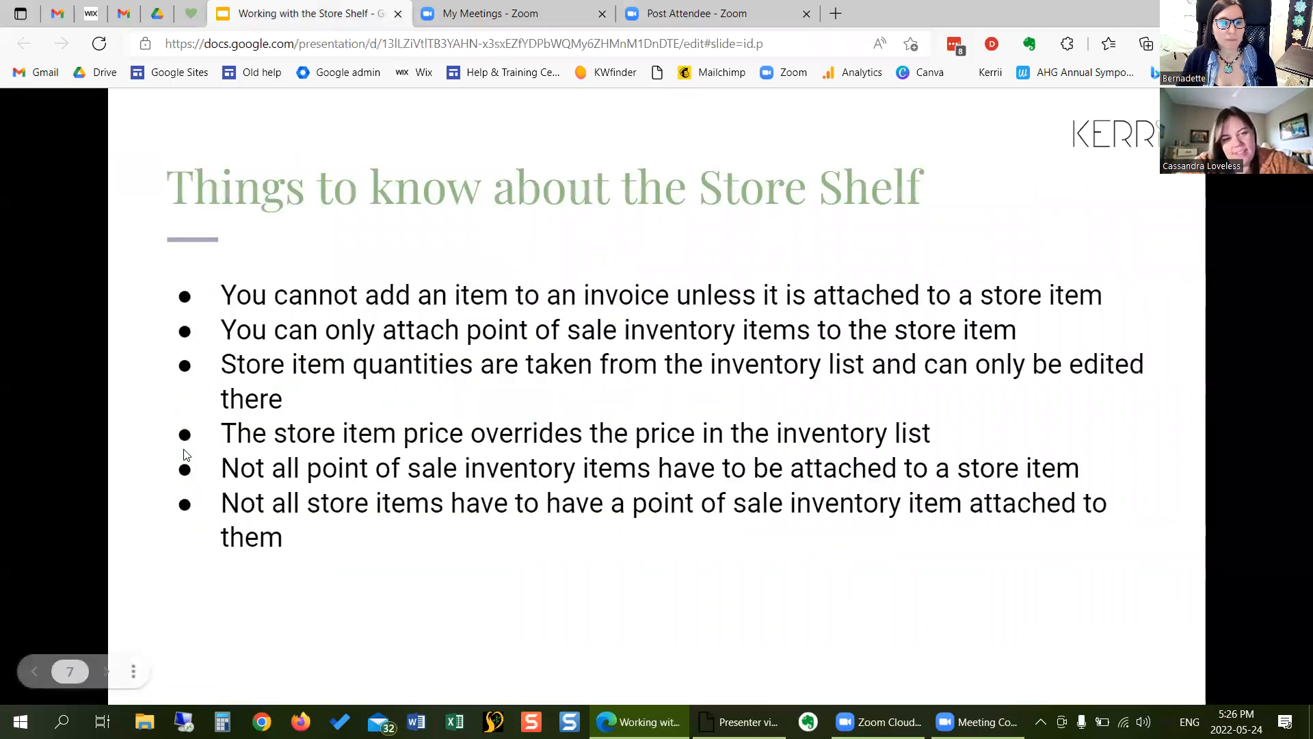
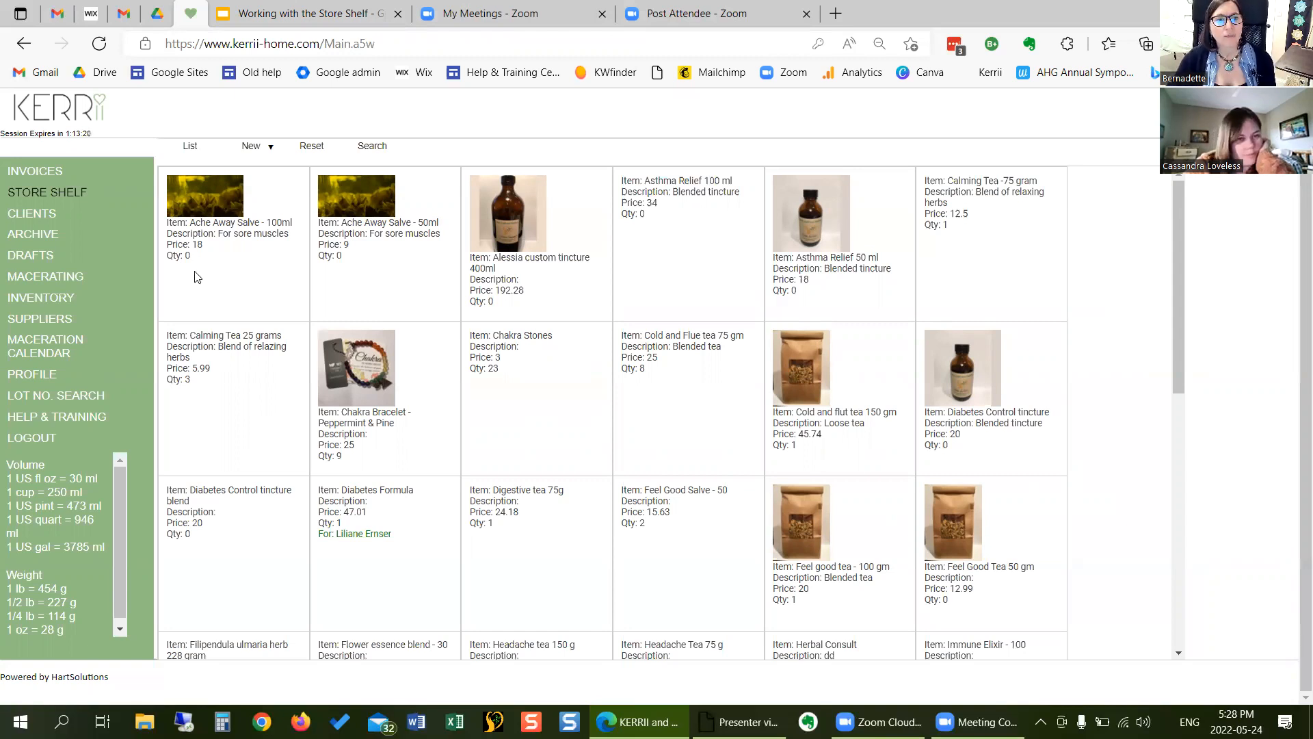
# - Start a new store item named "Health Coaching" with the description "30 min"
pyautogui.click(269, 149)
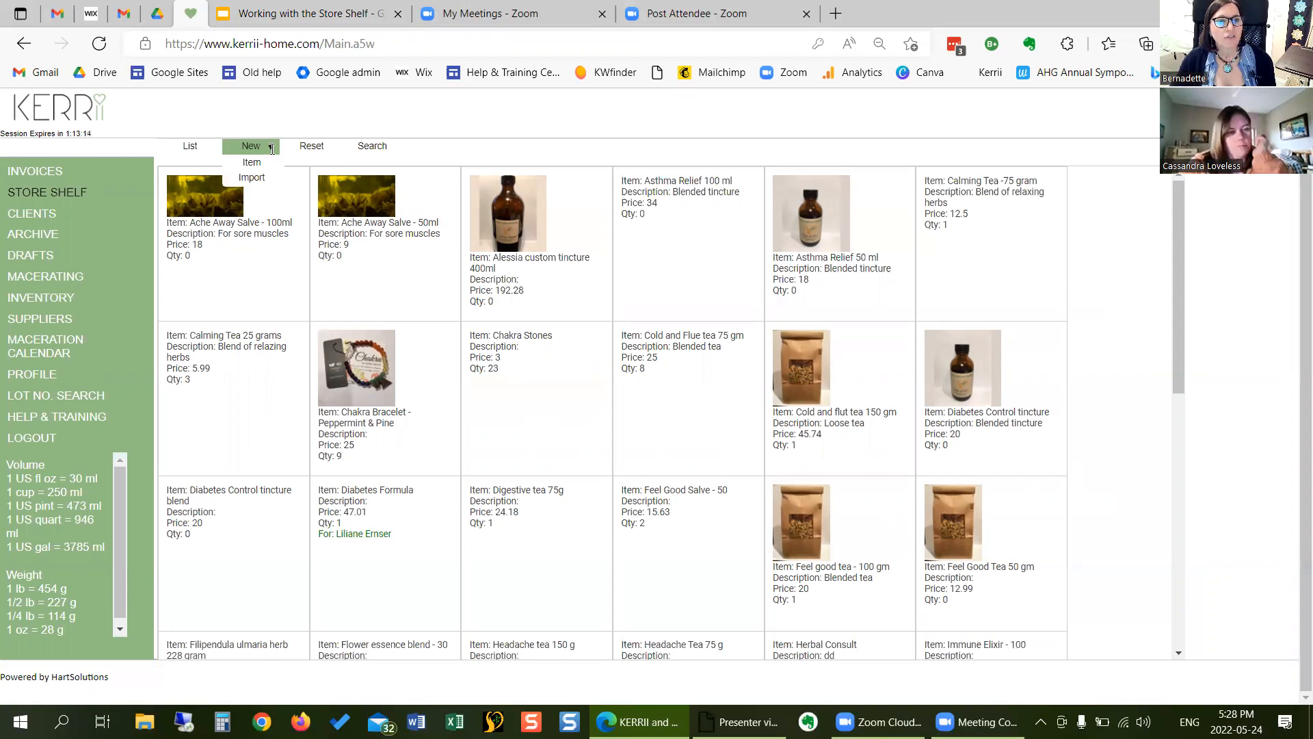
pyautogui.click(250, 164)
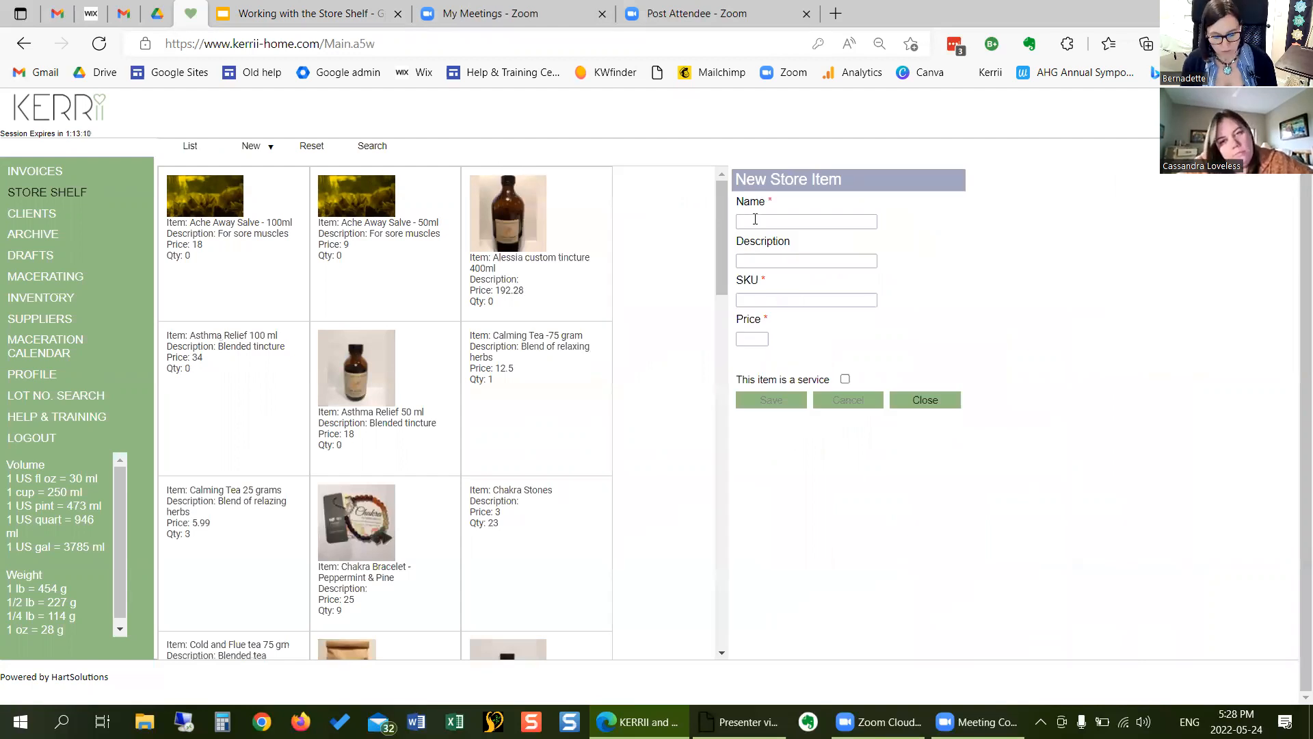
pyautogui.write('He')
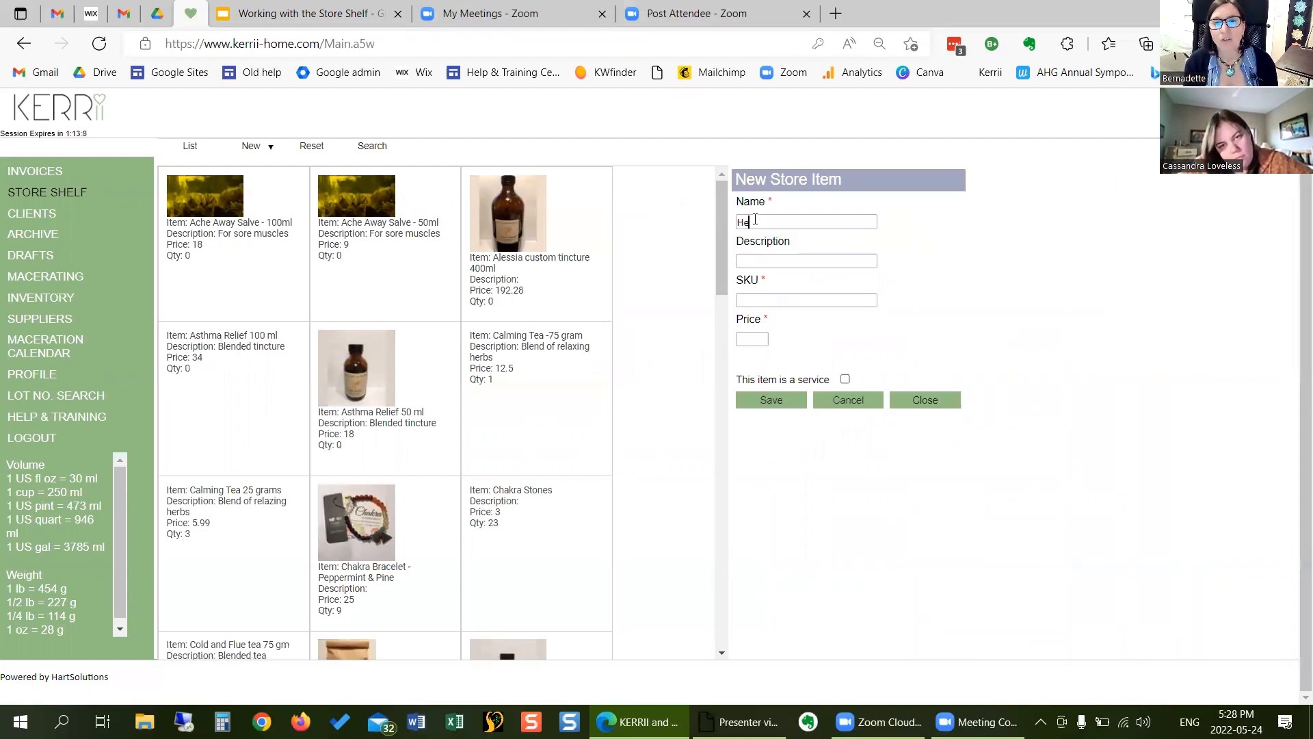
pyautogui.write('alth C')
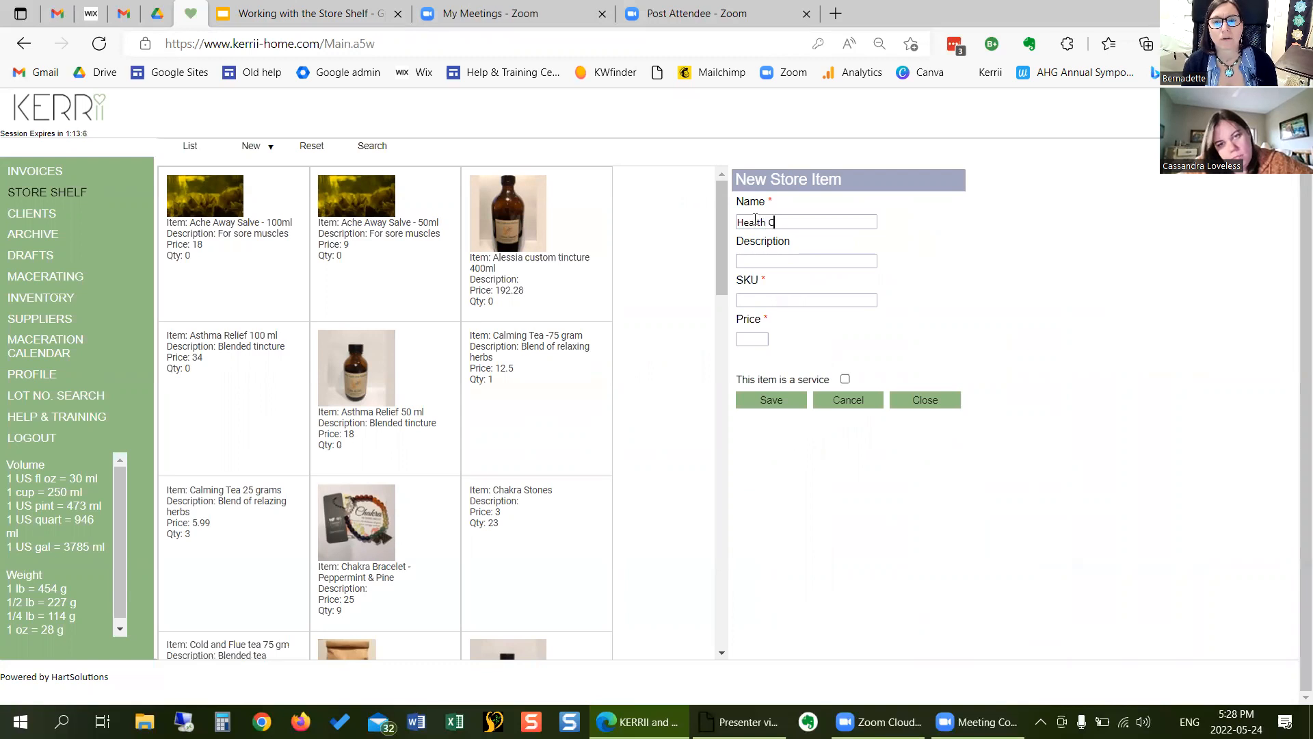
pyautogui.write('oaching')
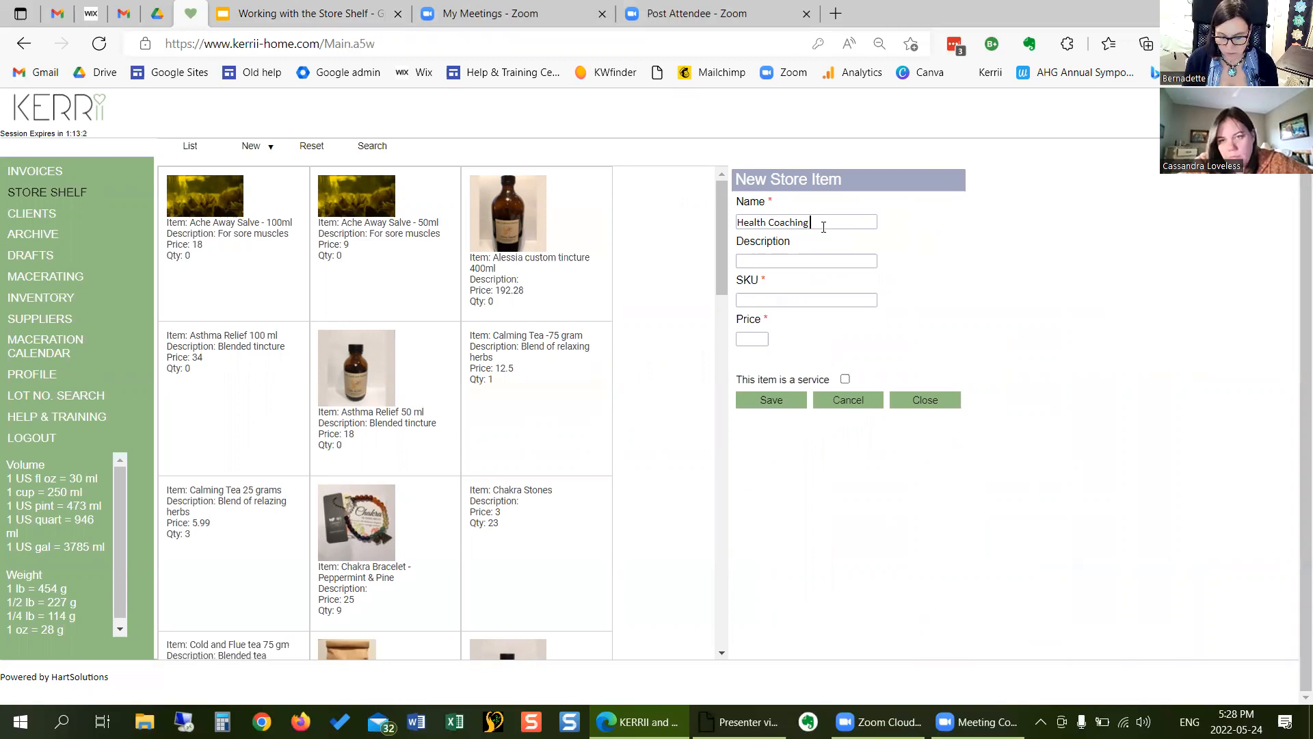
pyautogui.click(824, 264)
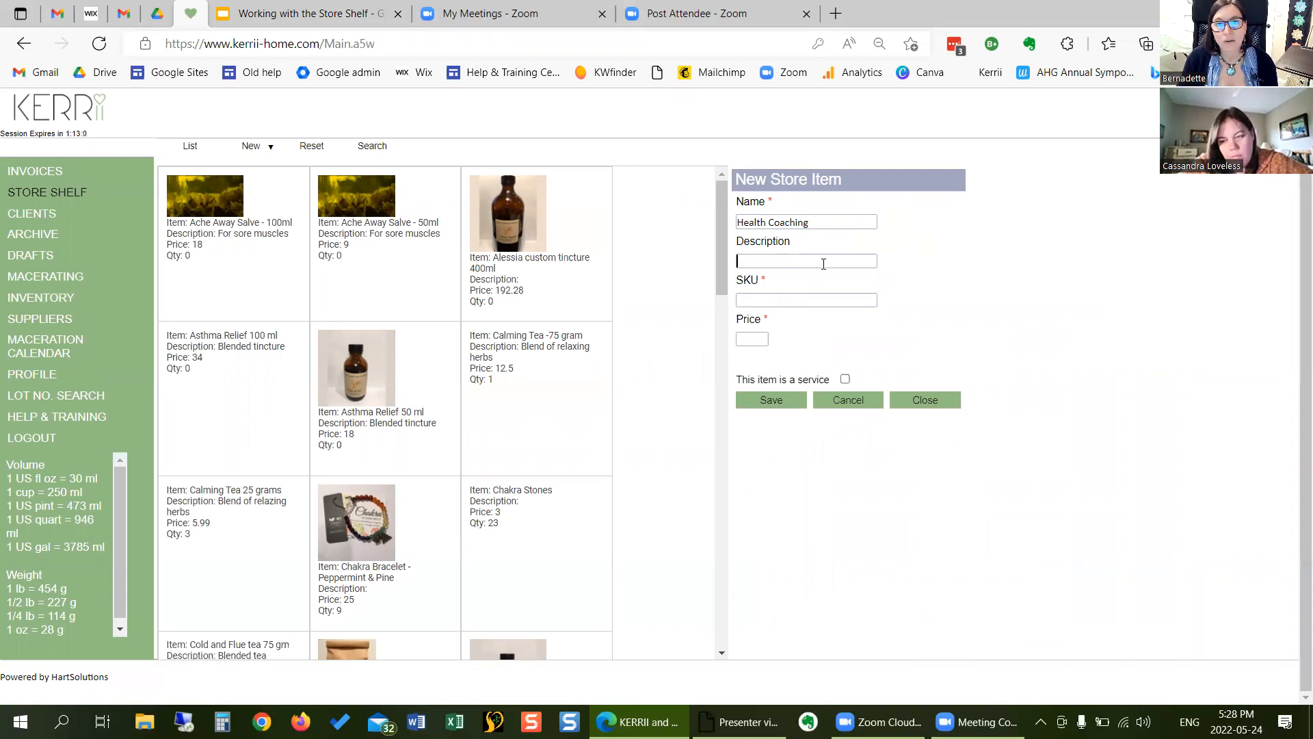
pyautogui.write('30 min')
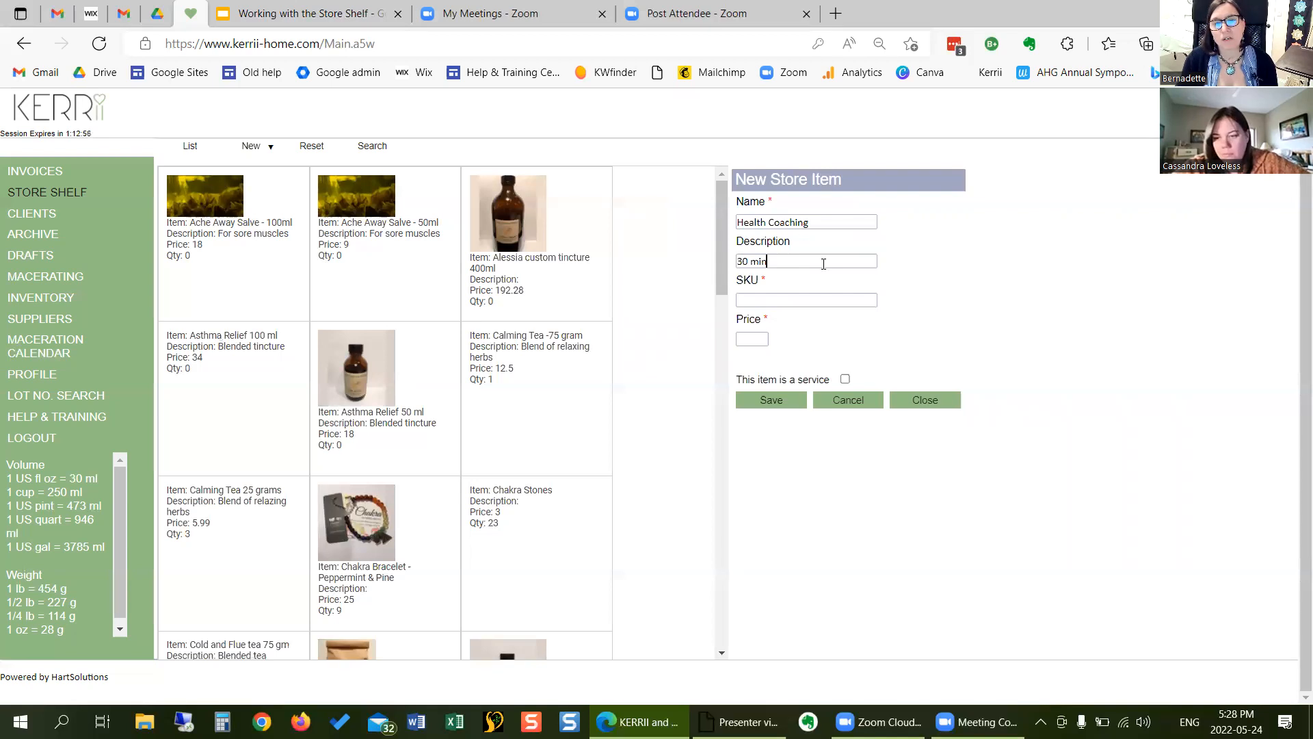
# - Give Health Coaching the SKU HLTHCCH30 and a price of 40, mark it as a service, and save and close the item
pyautogui.click(770, 297)
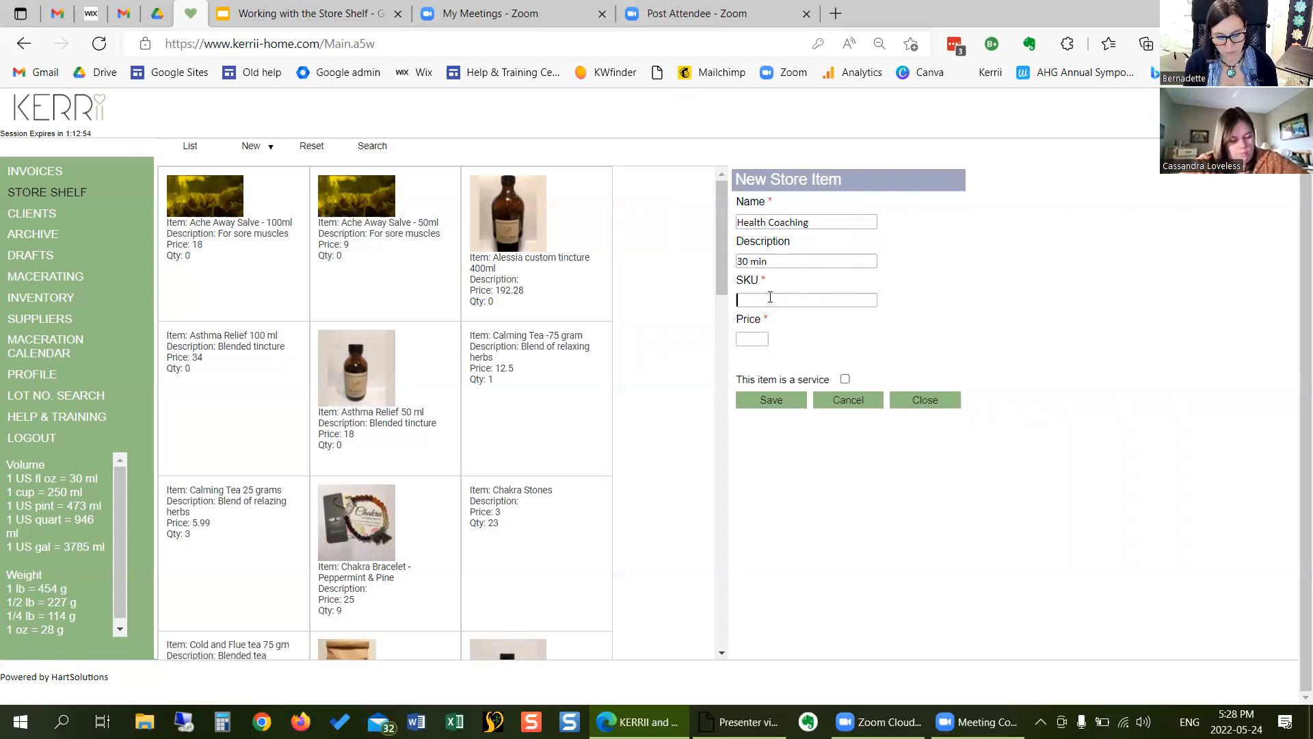
pyautogui.write('HLTH')
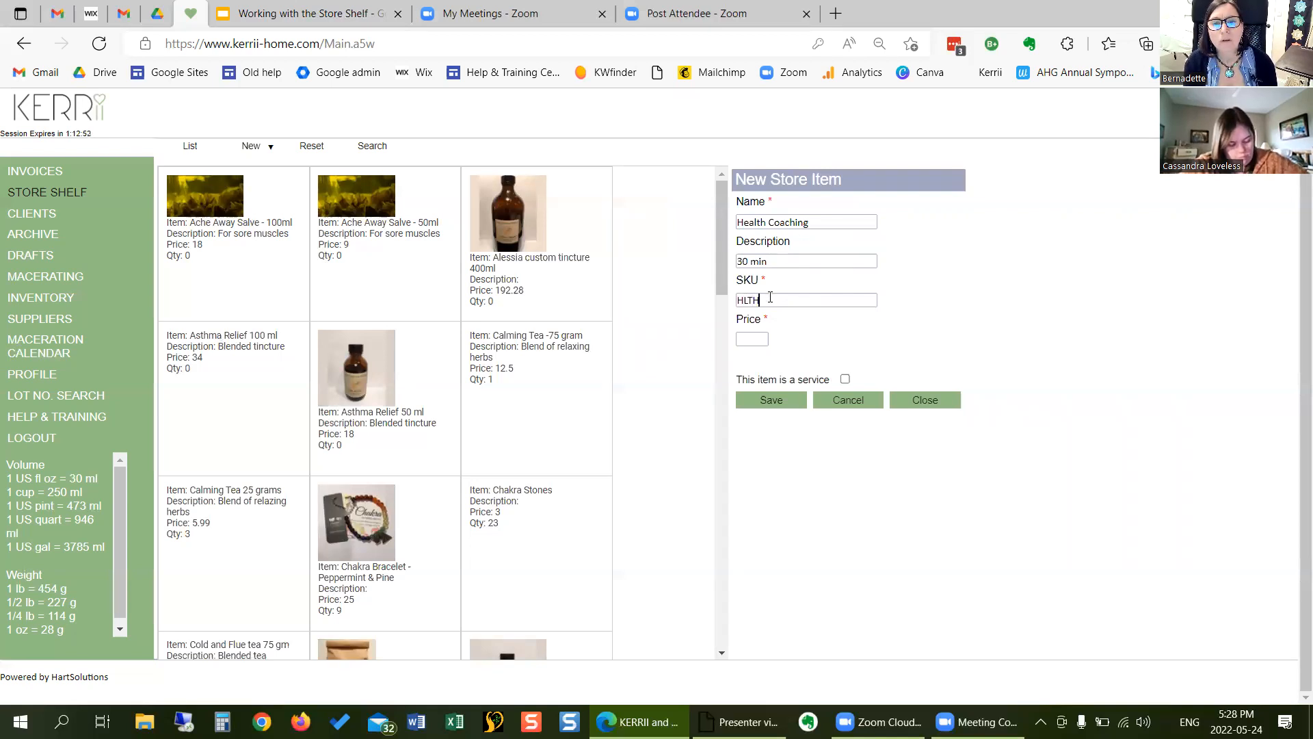
pyautogui.write('CCH')
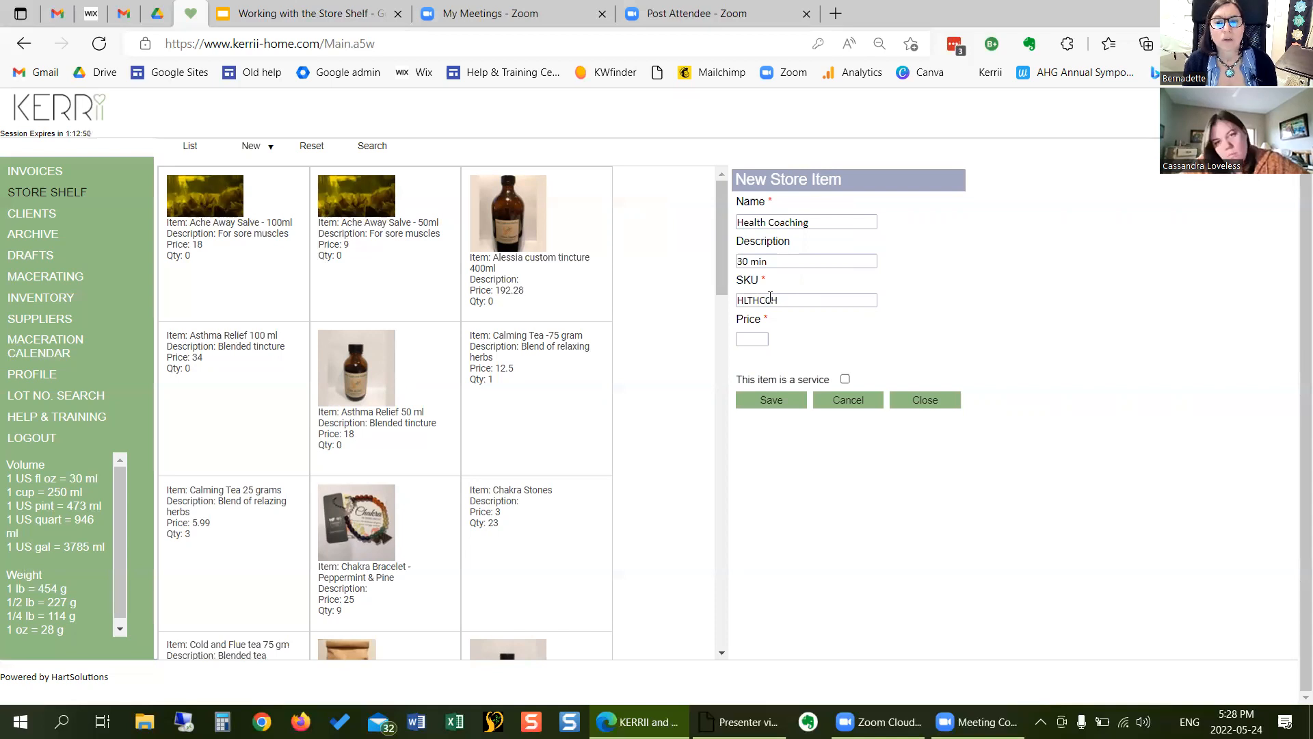
pyautogui.write('30')
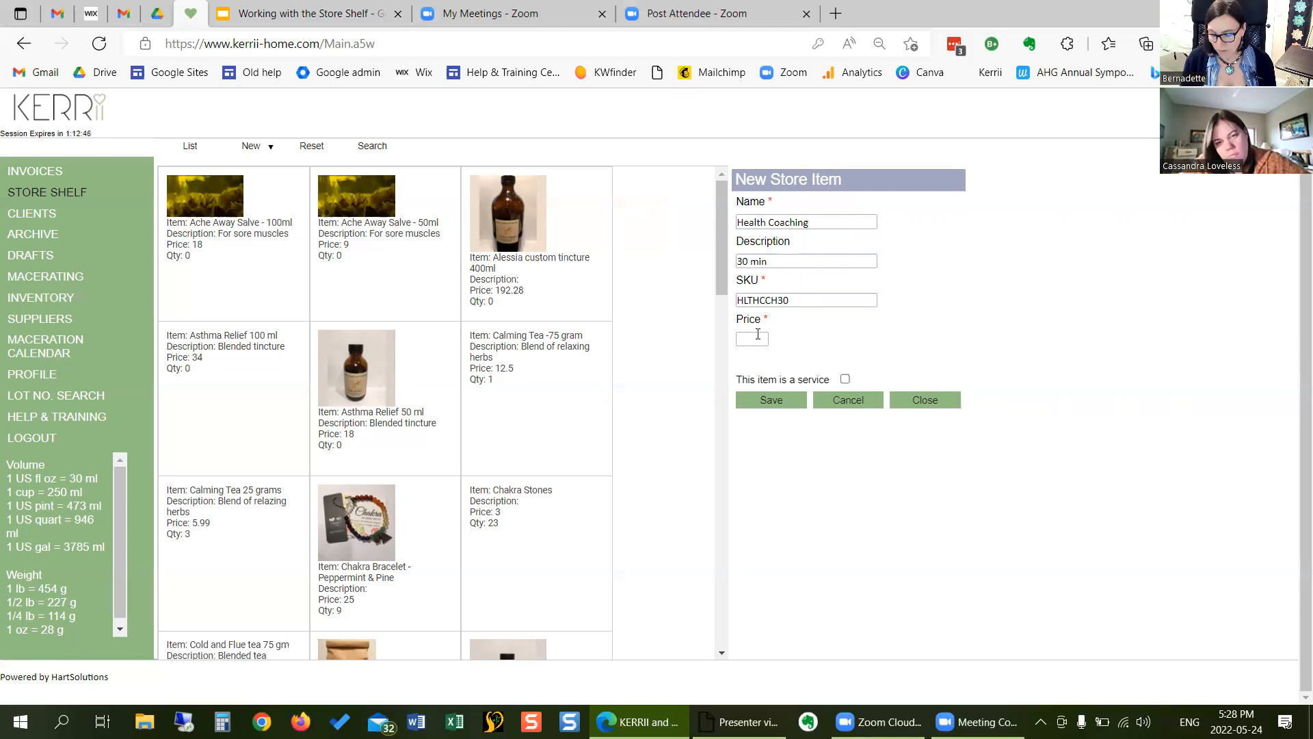
pyautogui.write('40')
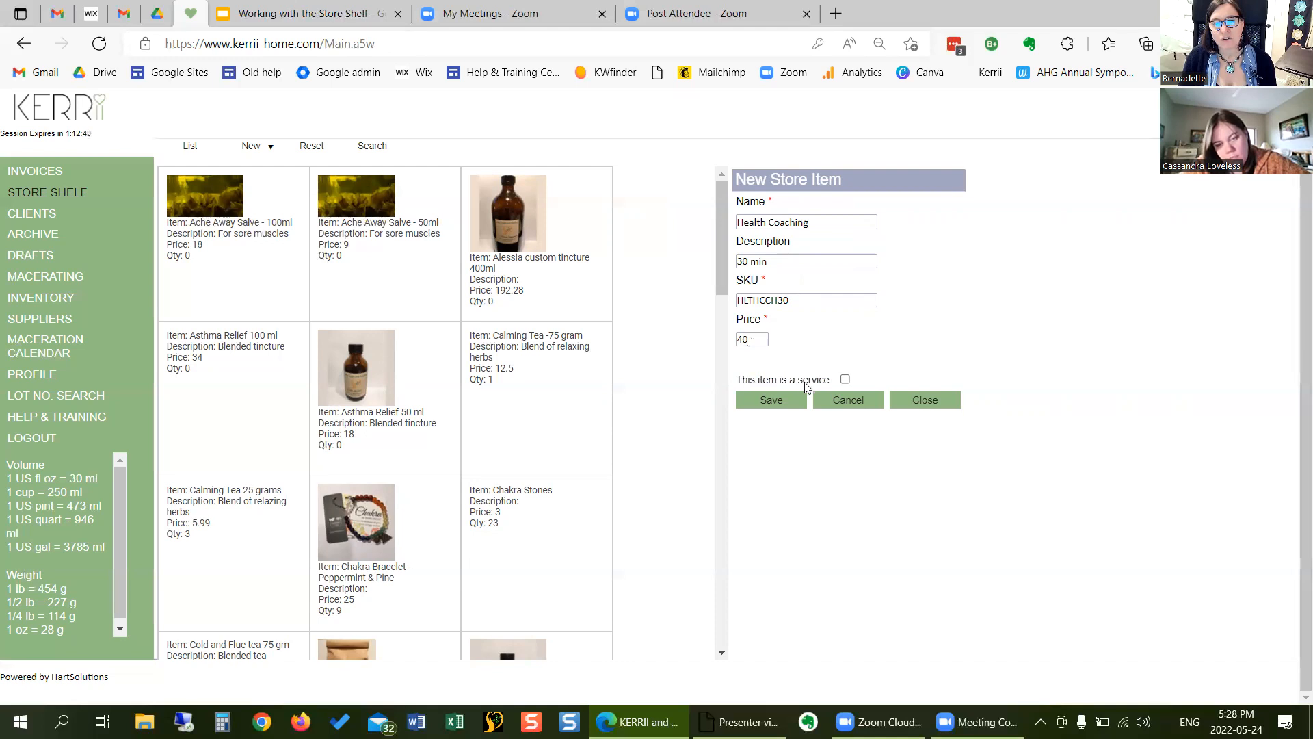
pyautogui.click(845, 381)
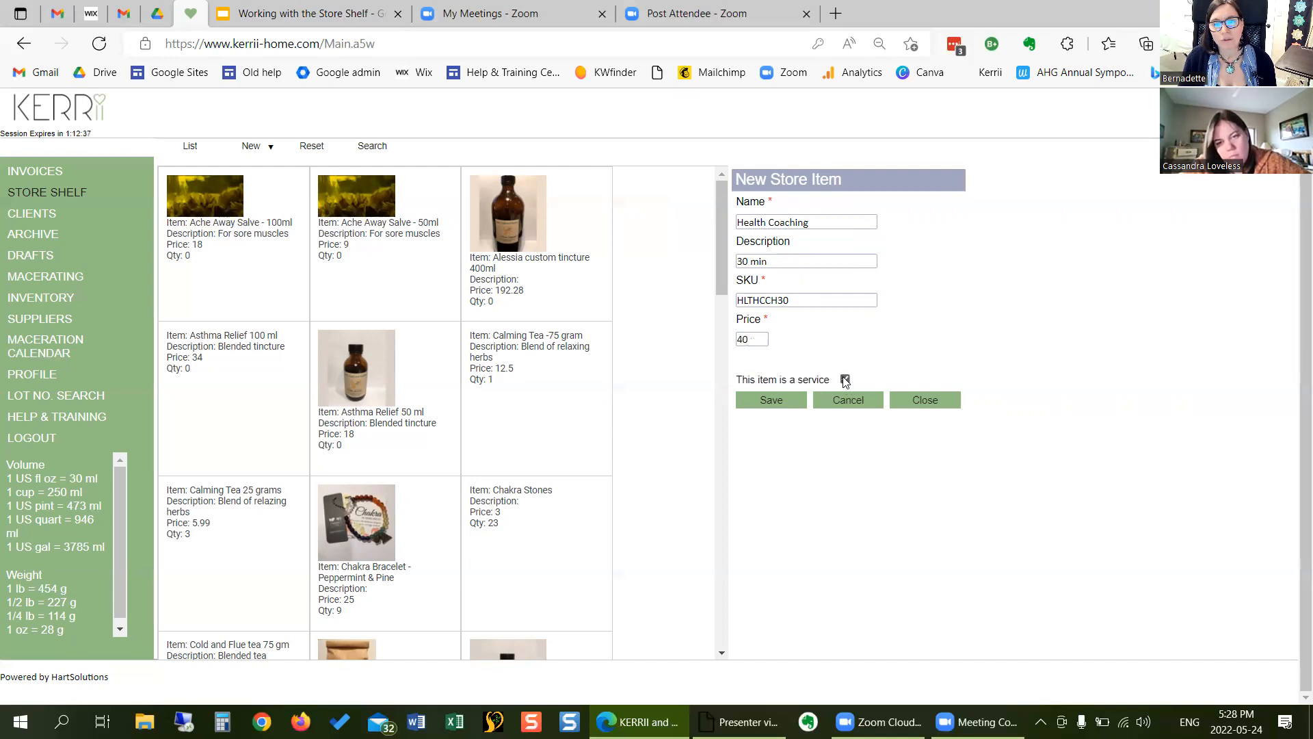
pyautogui.click(768, 400)
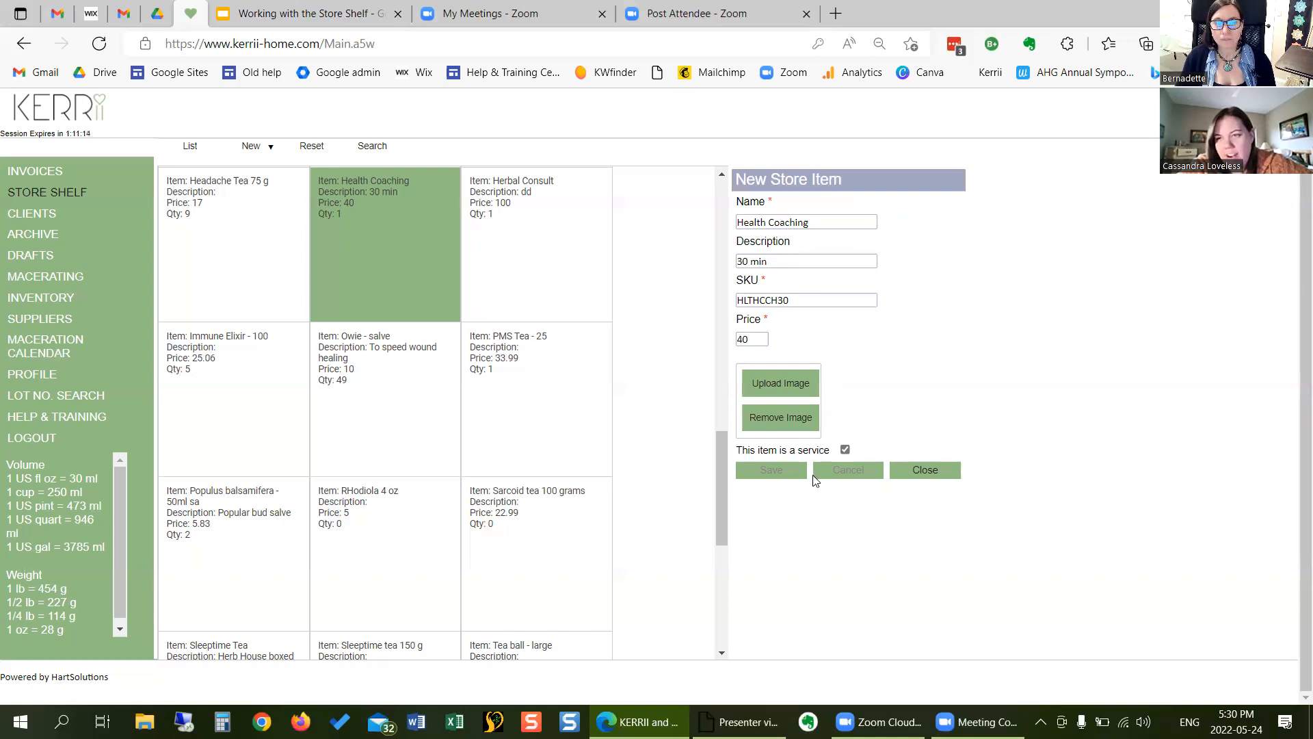
pyautogui.click(923, 470)
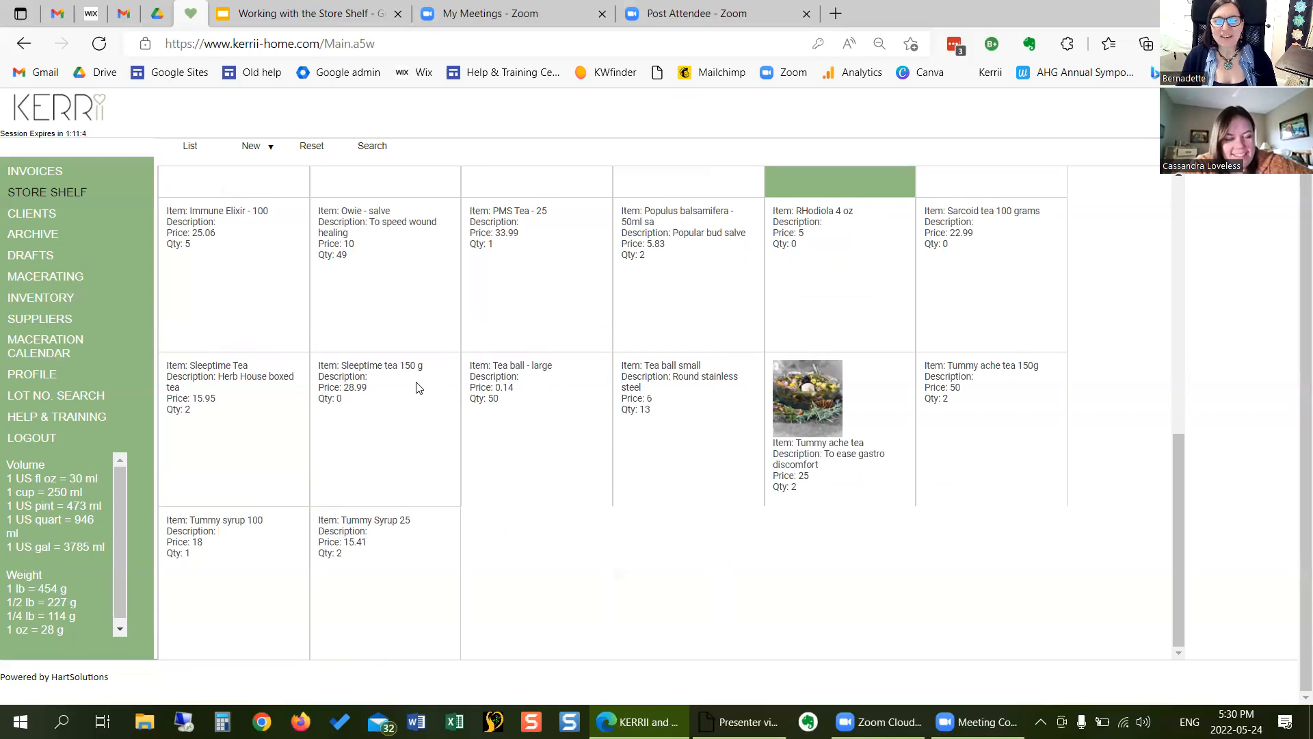
# - Permanently remove the store item "Calming Tea -75 gram" from the store, and save and close its record
pyautogui.scroll(10, 418, 388)
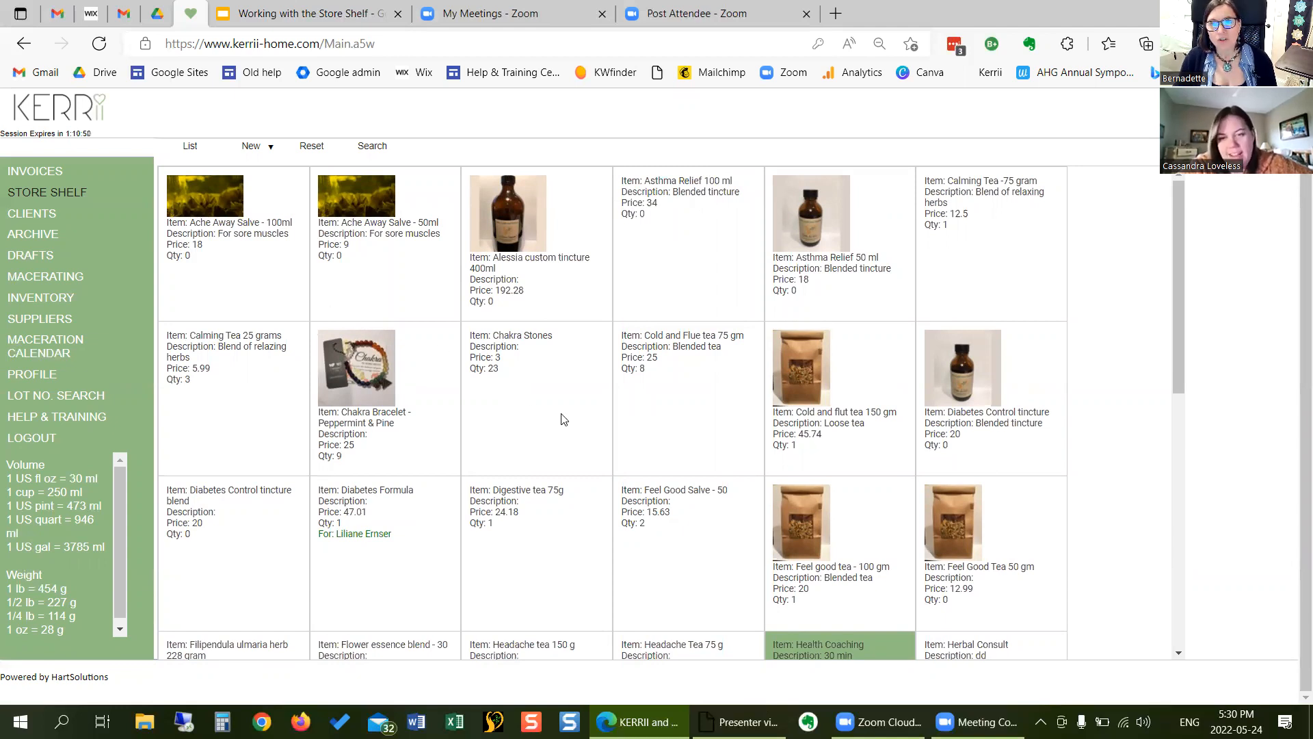
pyautogui.click(987, 198)
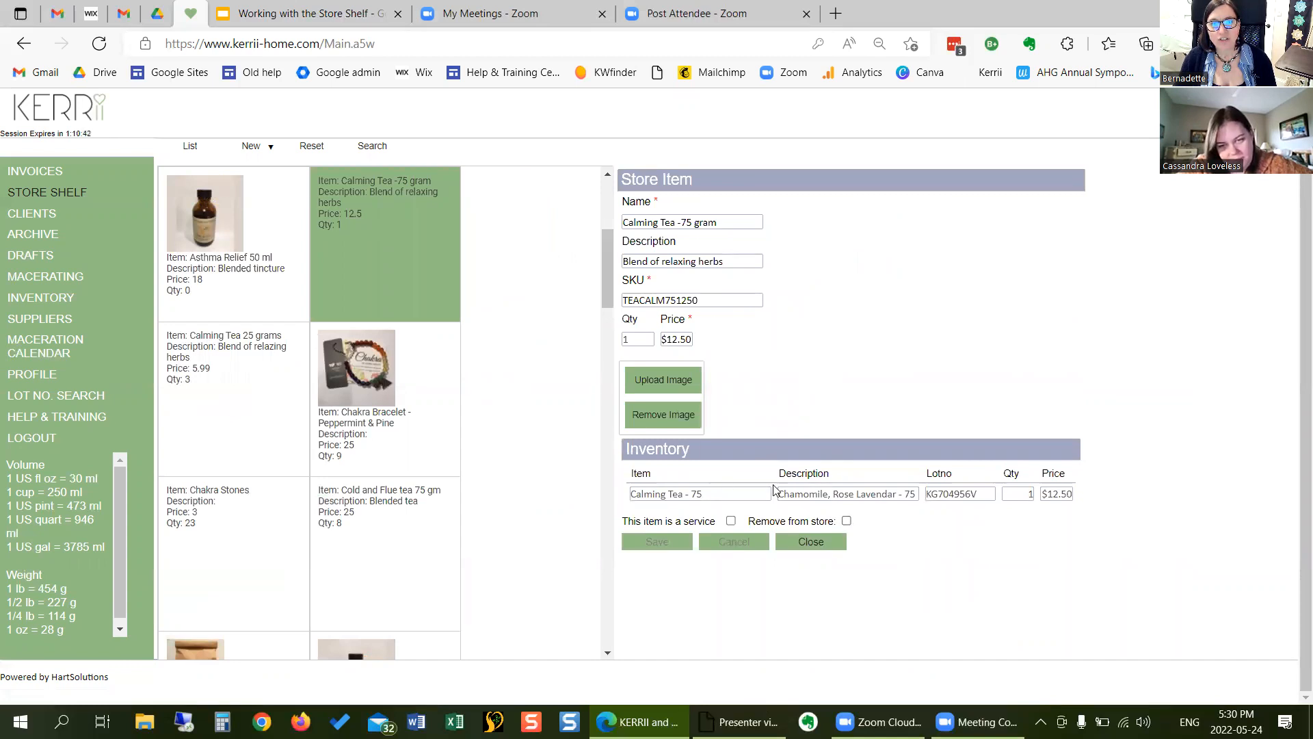
pyautogui.click(847, 522)
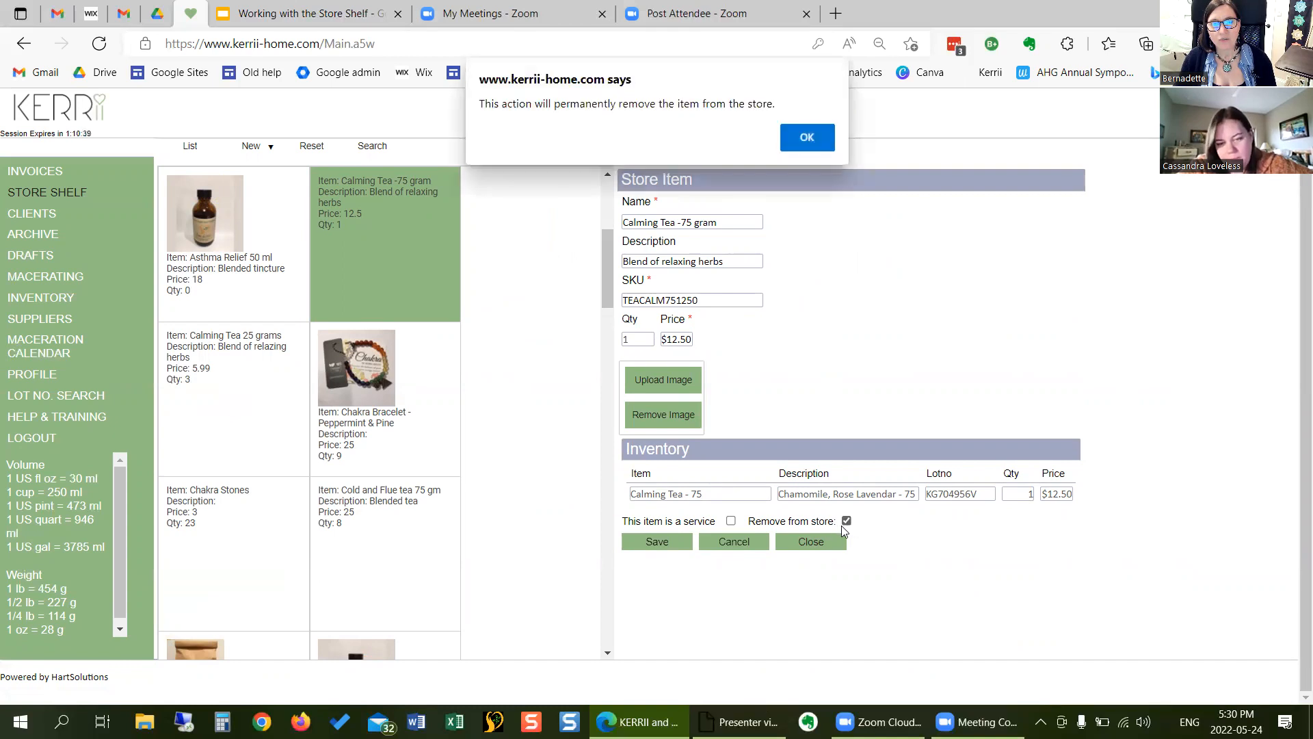
pyautogui.click(806, 139)
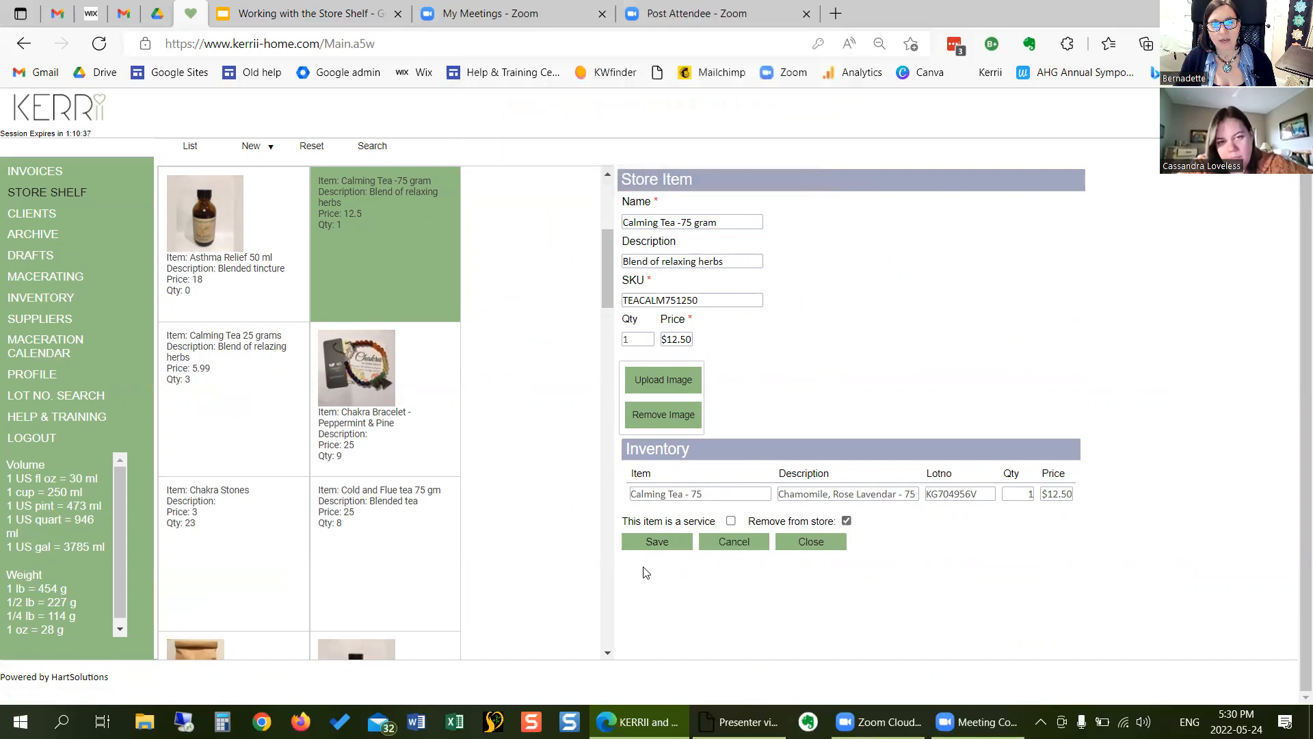
pyautogui.click(658, 543)
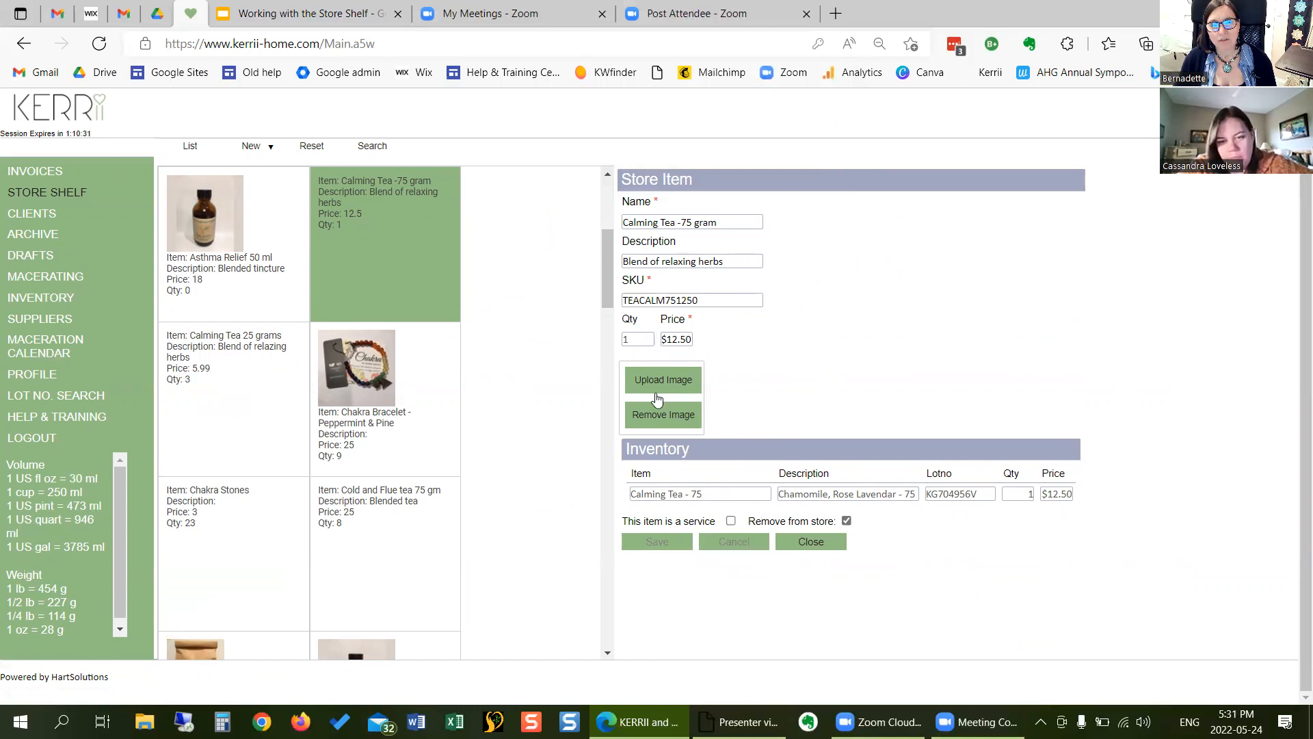
pyautogui.click(814, 542)
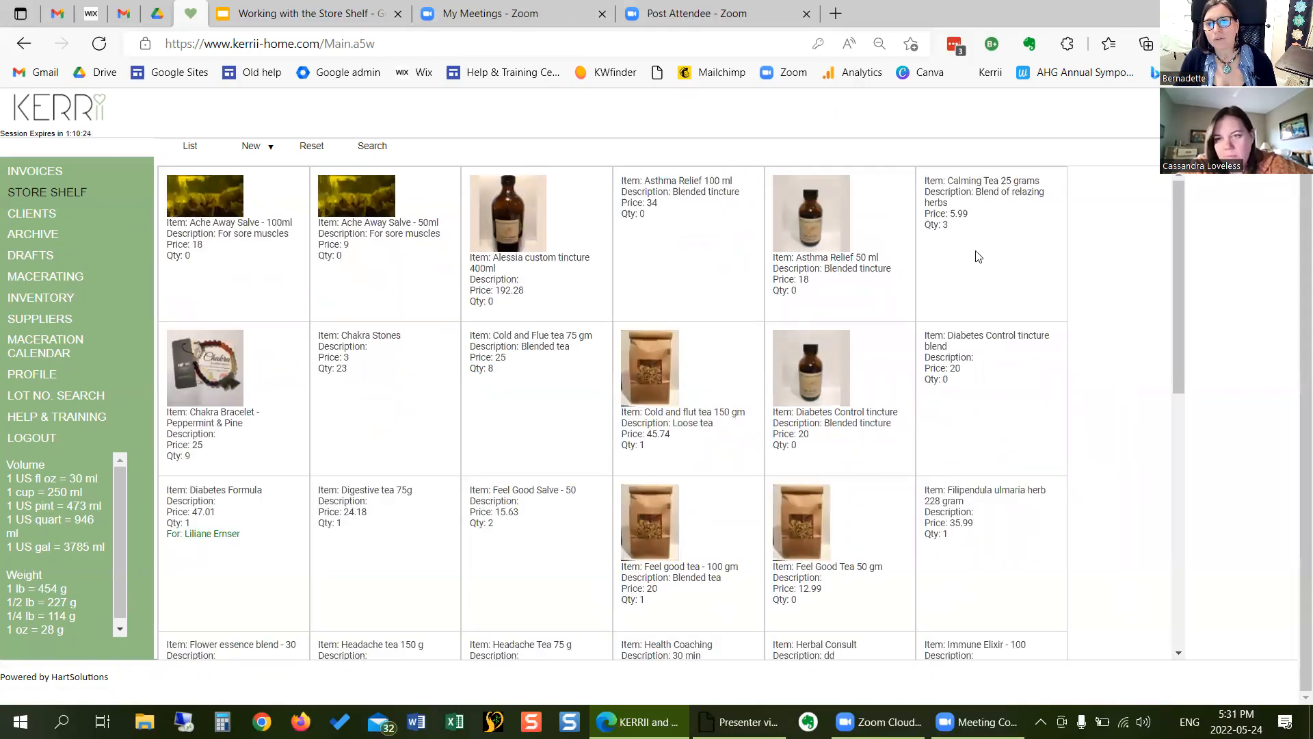
# - Open the Calming Tea 25 grams store item to examine its attached inventory, and close it
pyautogui.click(992, 210)
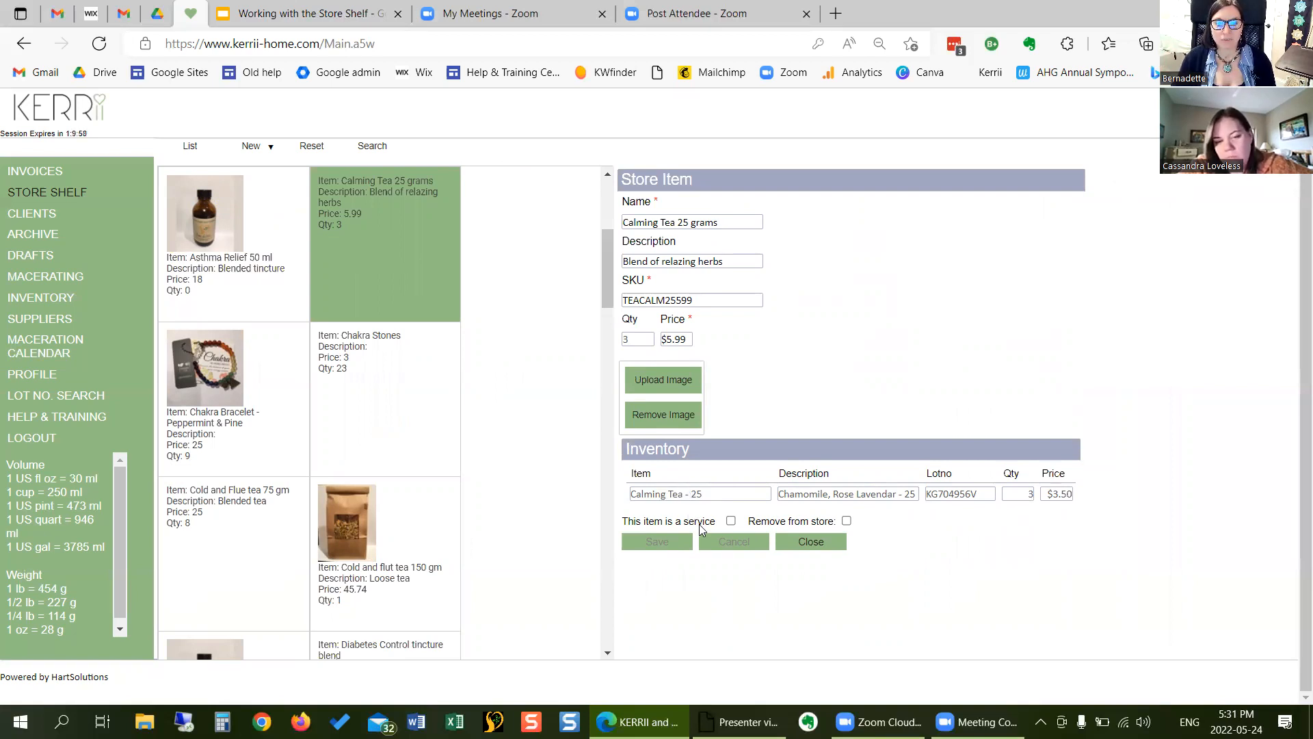
pyautogui.click(805, 547)
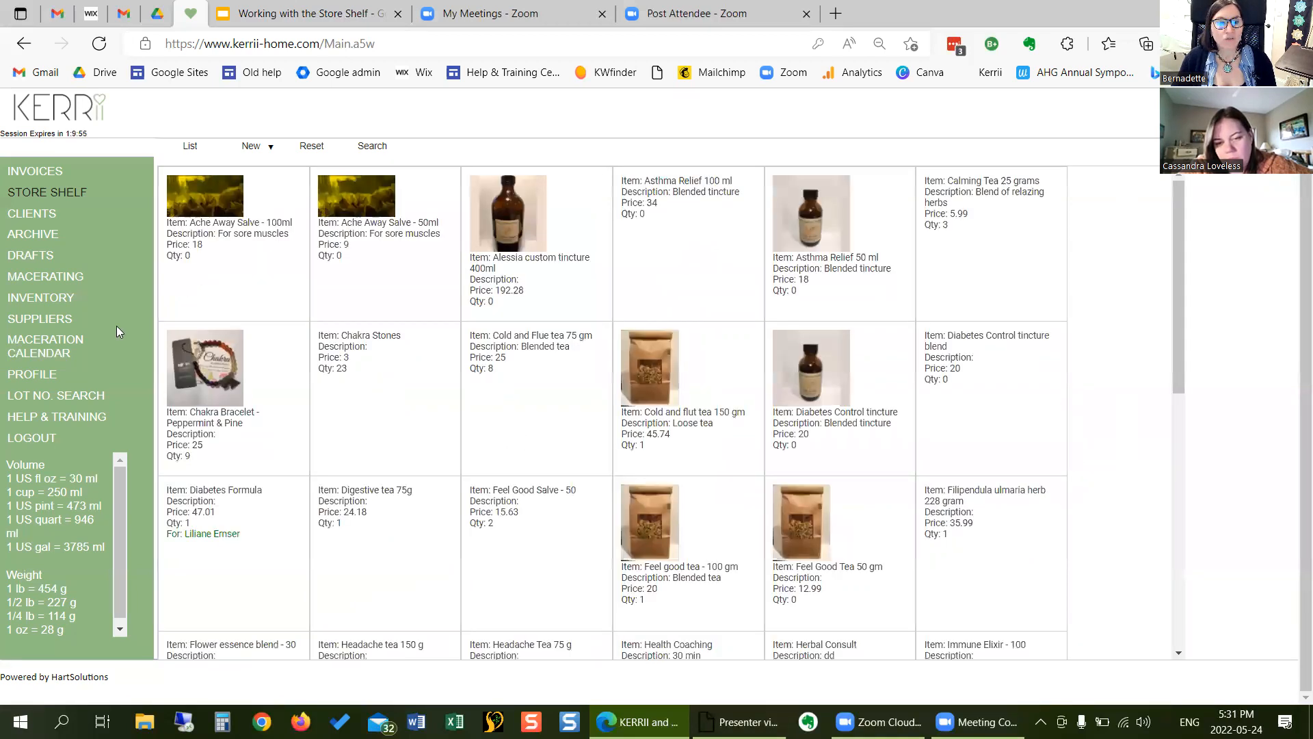
# - Filter the inventory by item name "calm", remove Calming Tea - 25 from the shelf, and save and close its record
pyautogui.click(68, 302)
pyautogui.click(228, 197)
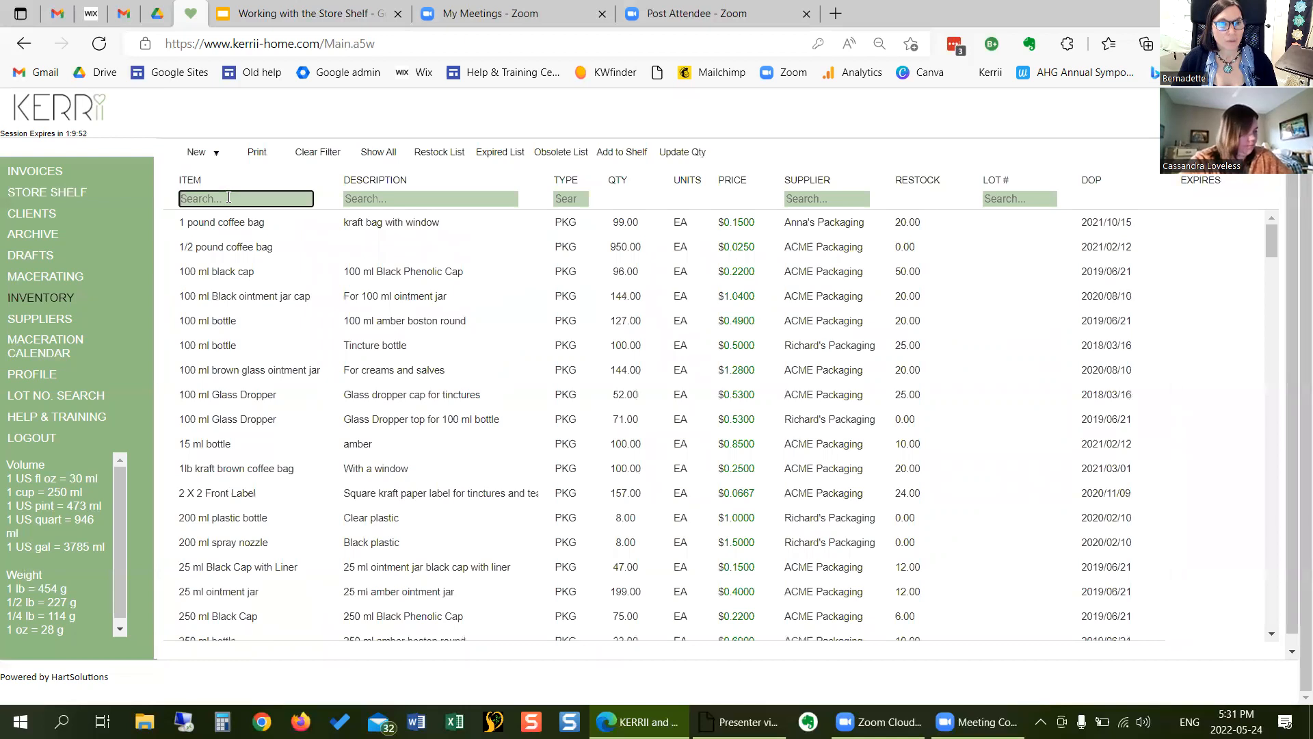
pyautogui.write('cla')
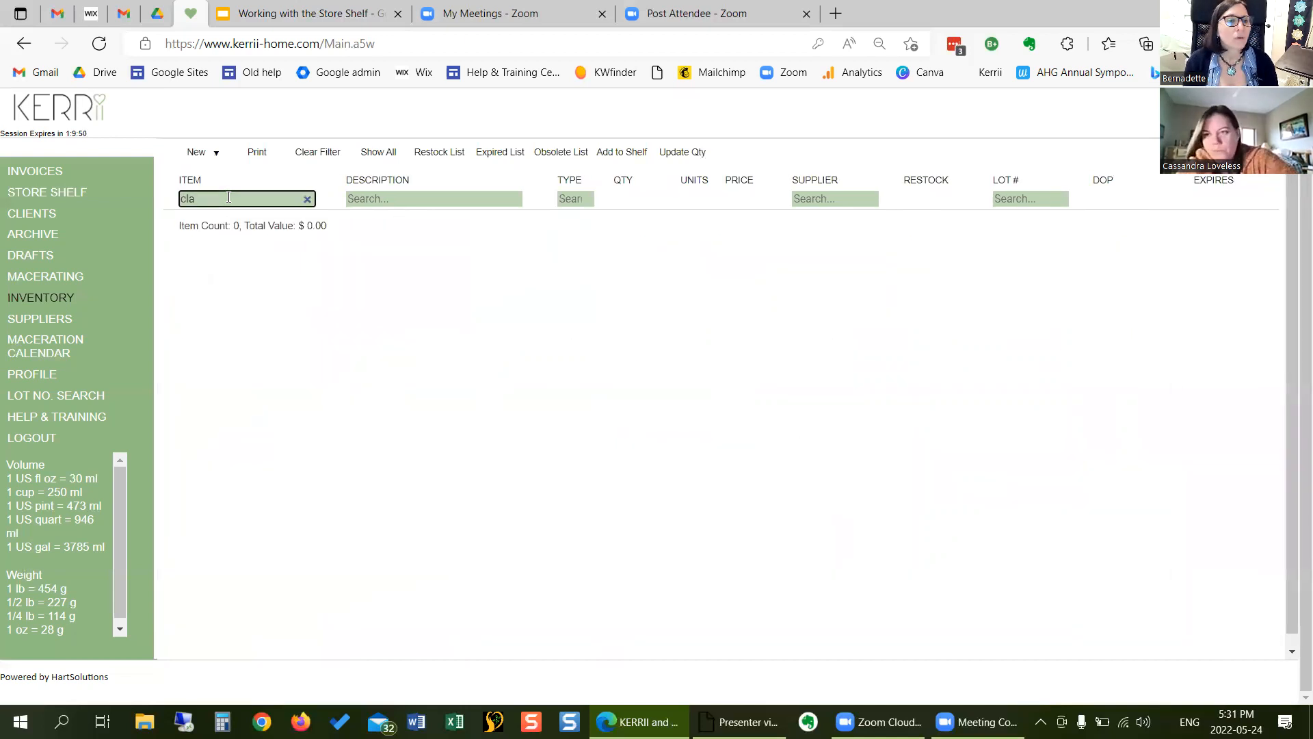
pyautogui.write('alm')
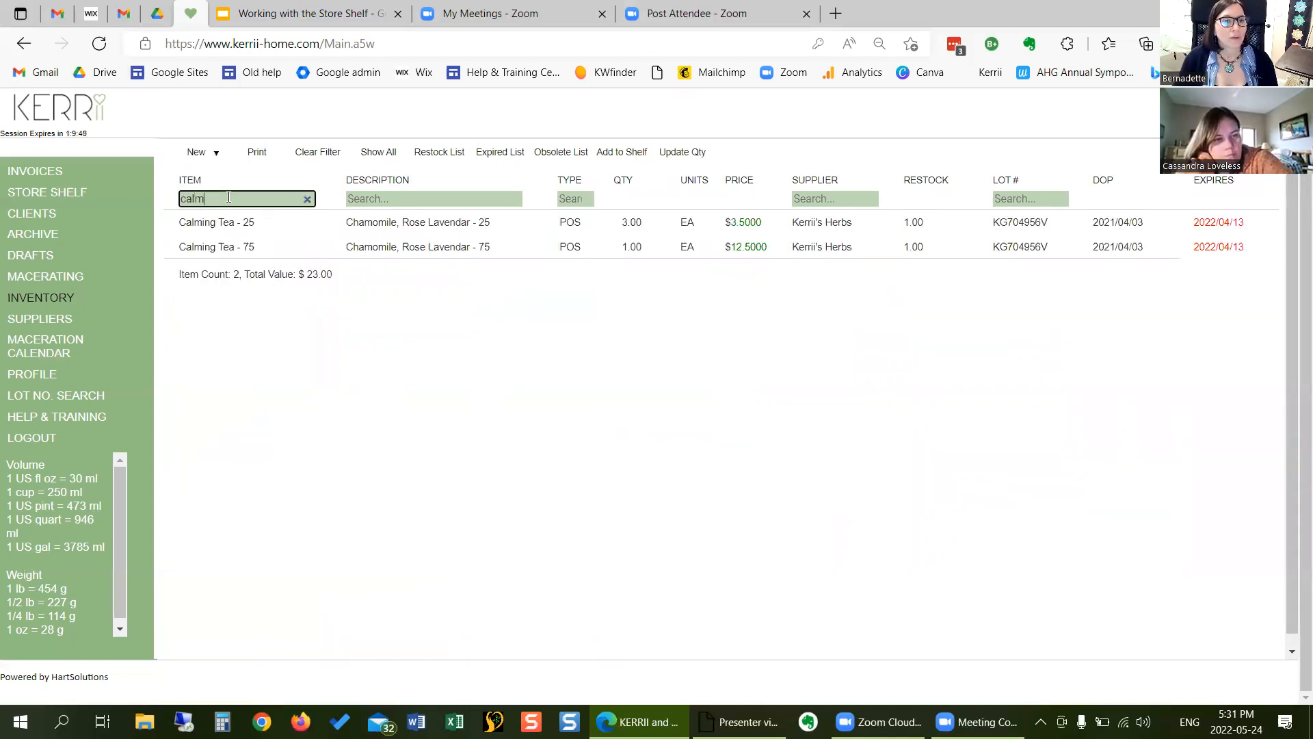
pyautogui.click(238, 226)
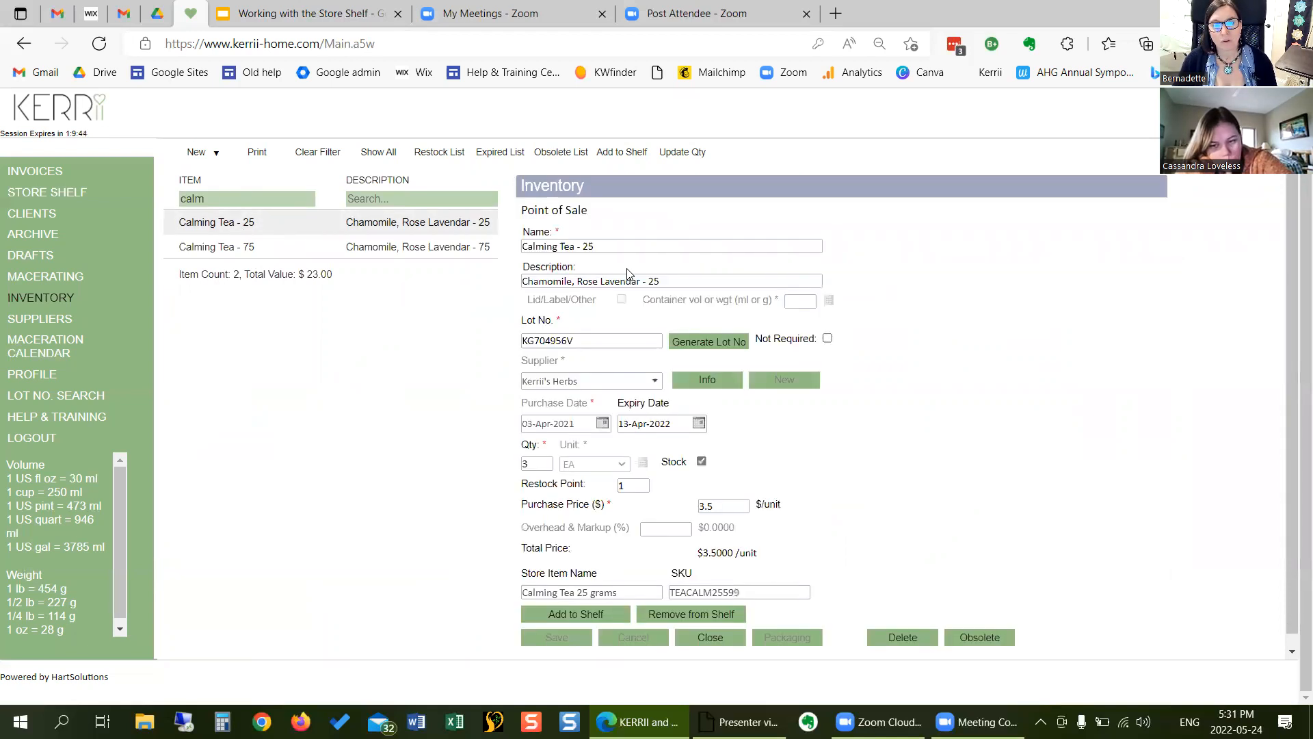
pyautogui.click(685, 613)
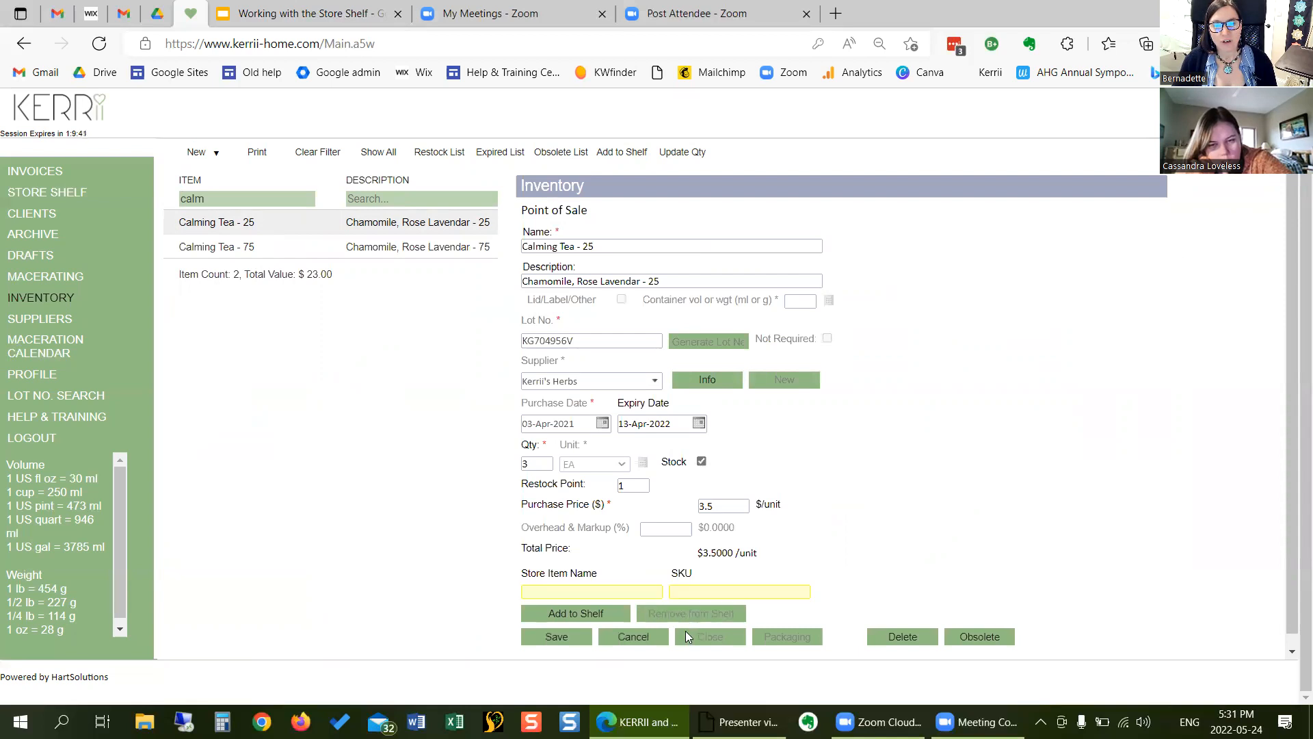
pyautogui.click(574, 638)
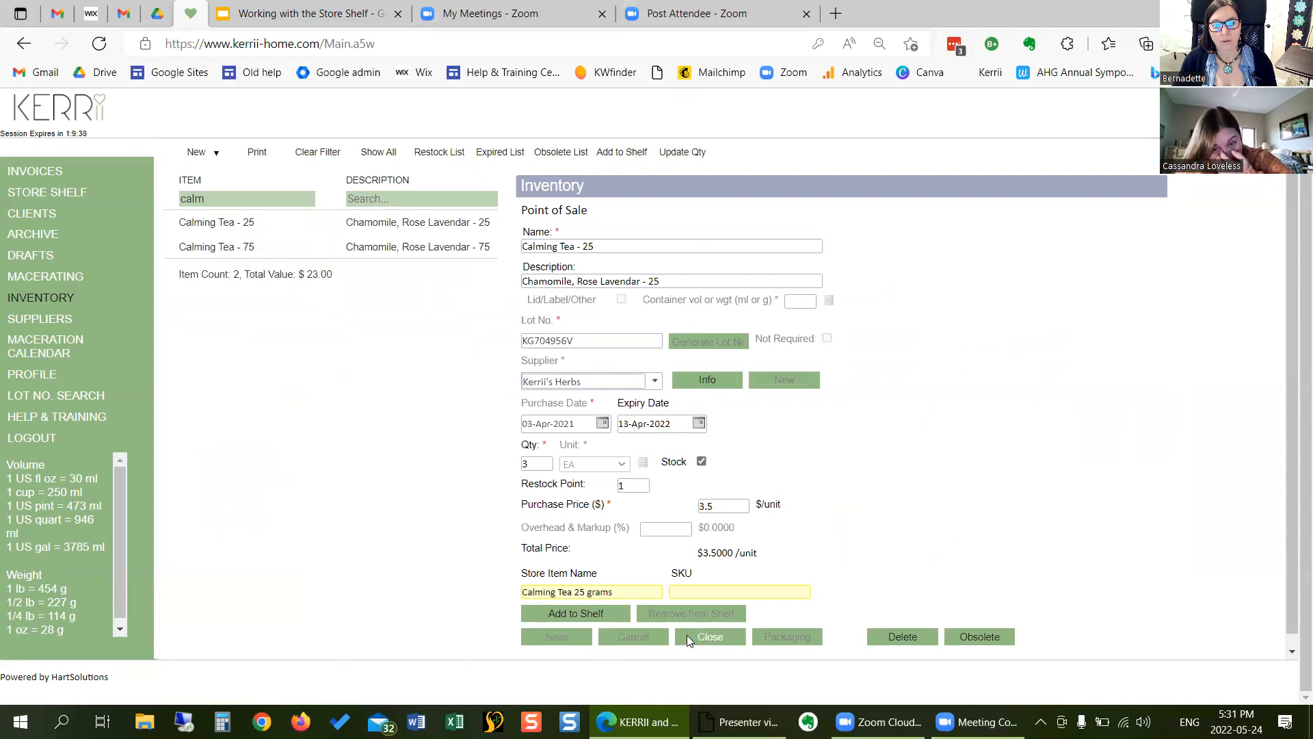
pyautogui.click(687, 635)
# - Permanently remove the store item "Calming Tea 25 grams" from the Store Shelf, and save and close its record
pyautogui.click(41, 194)
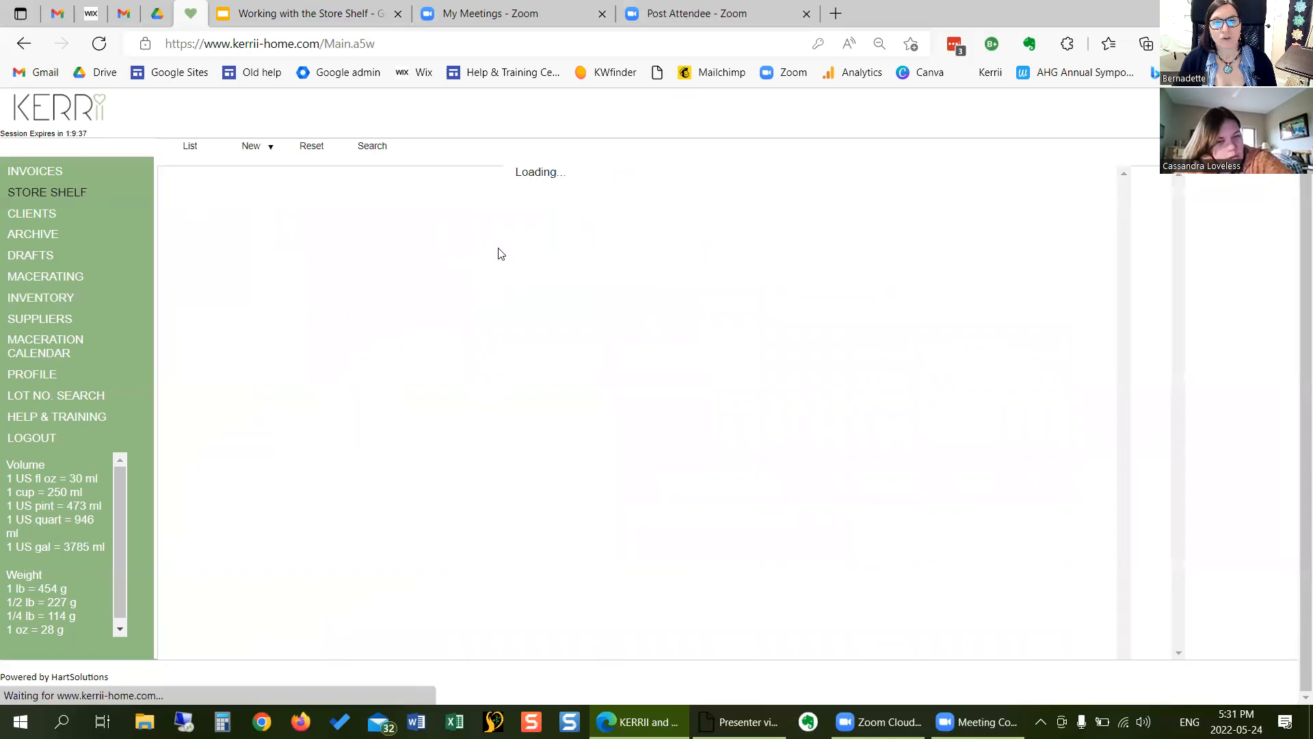
pyautogui.click(980, 193)
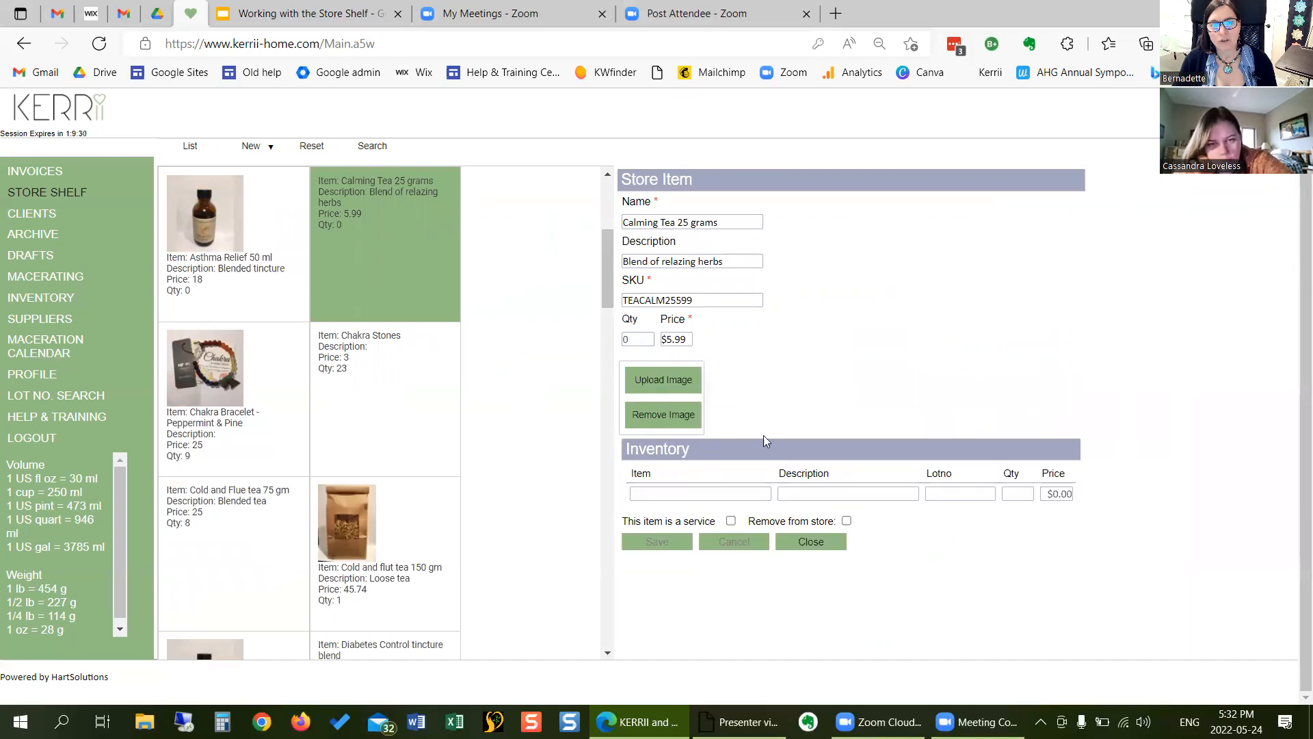
pyautogui.click(849, 524)
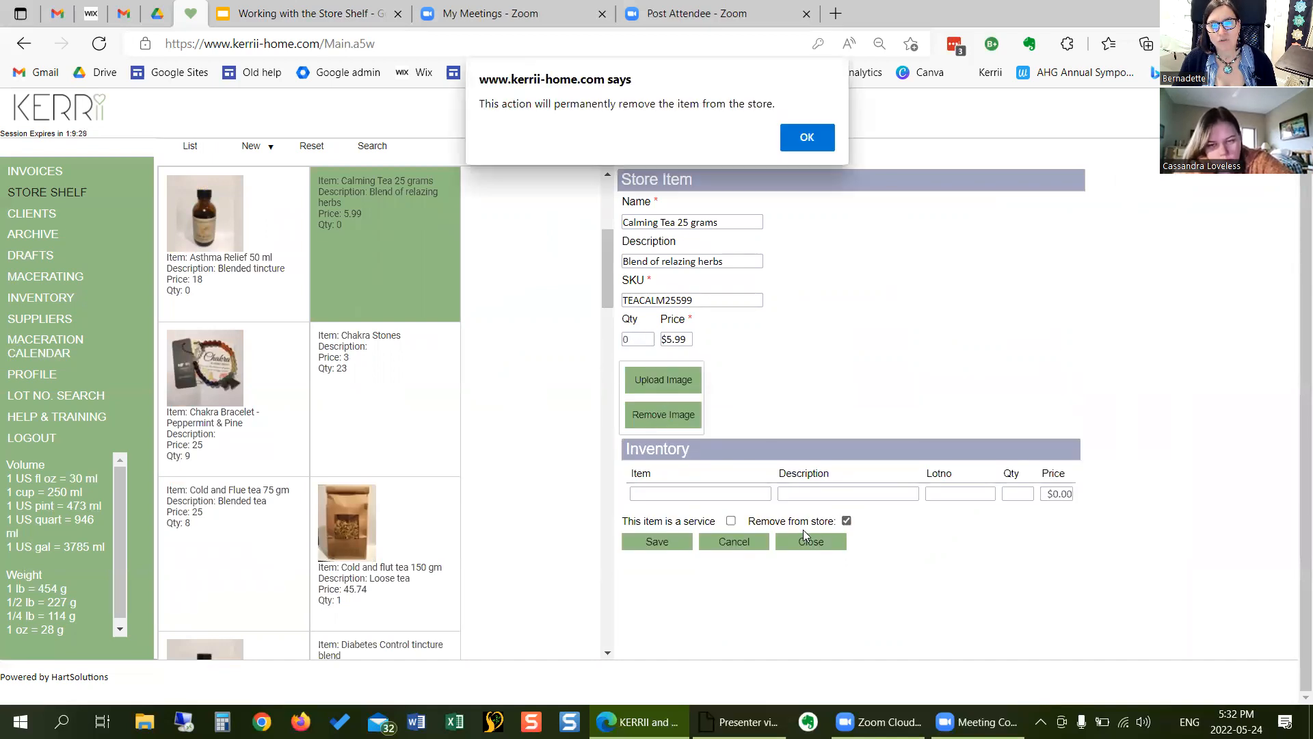
pyautogui.click(821, 139)
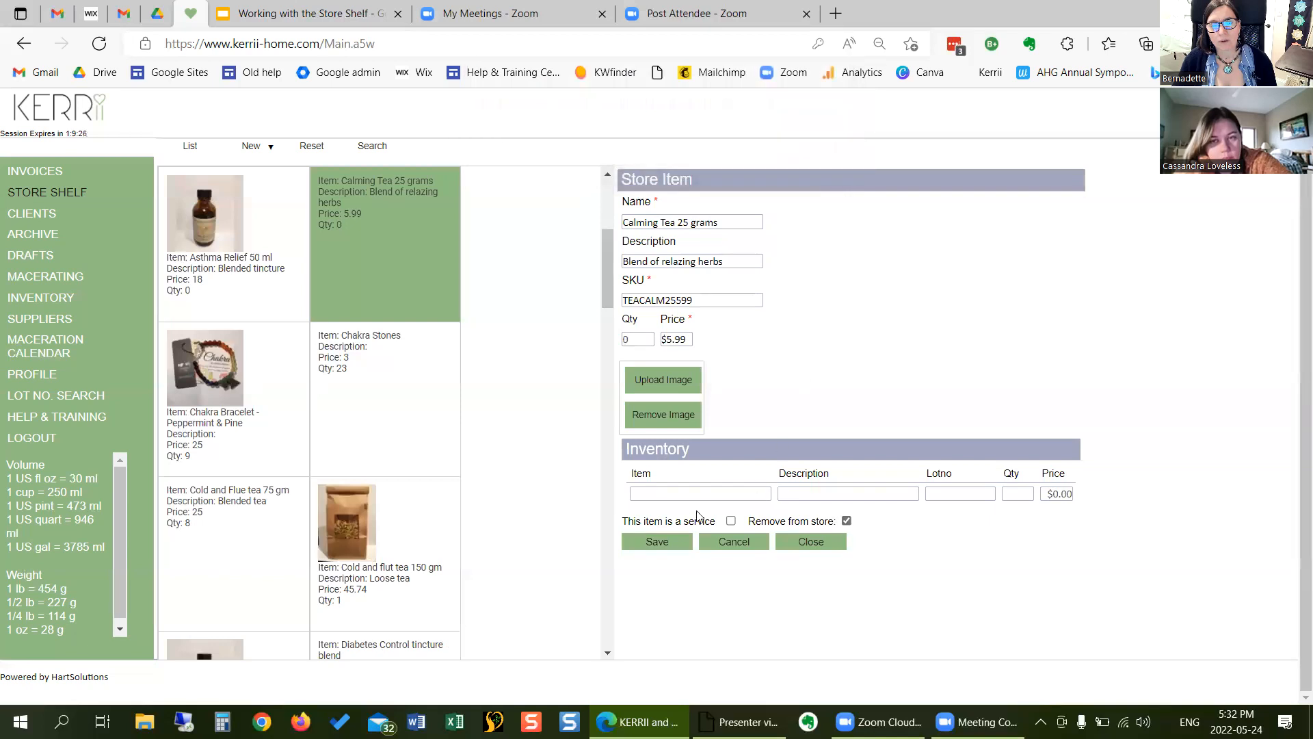
pyautogui.click(656, 542)
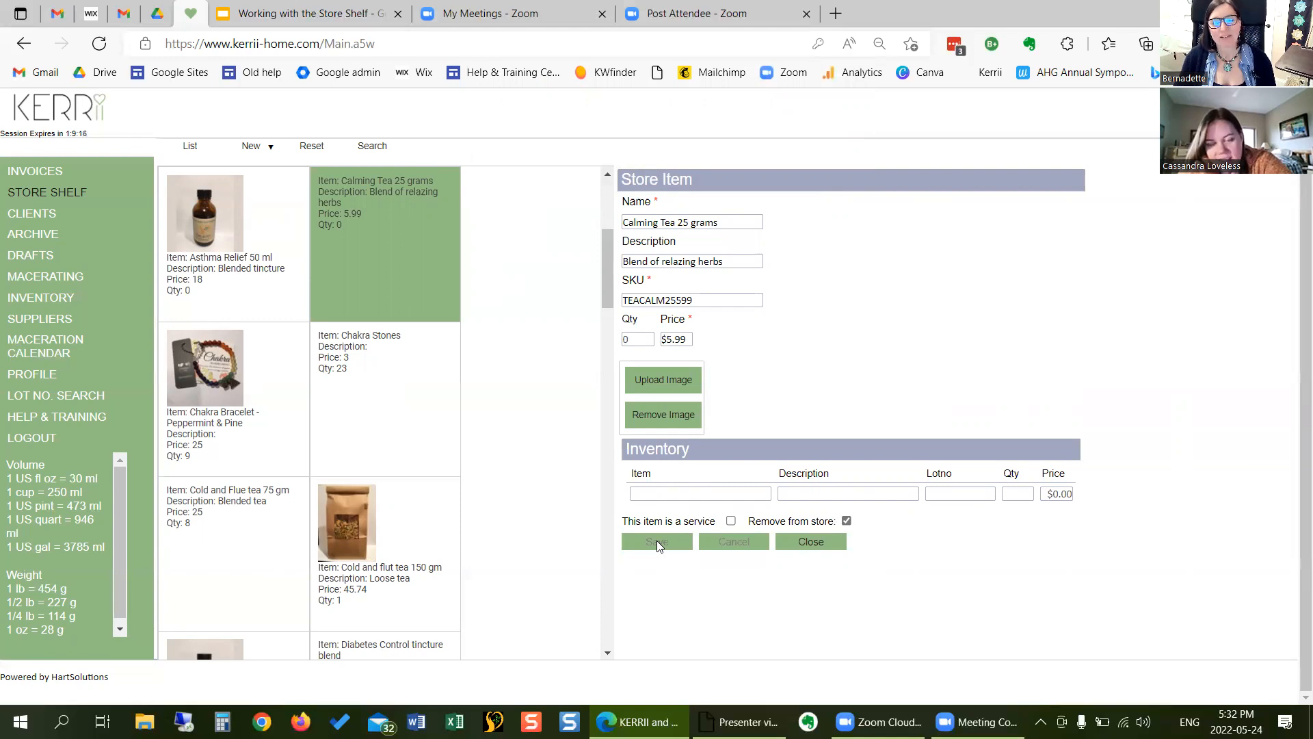
pyautogui.click(832, 538)
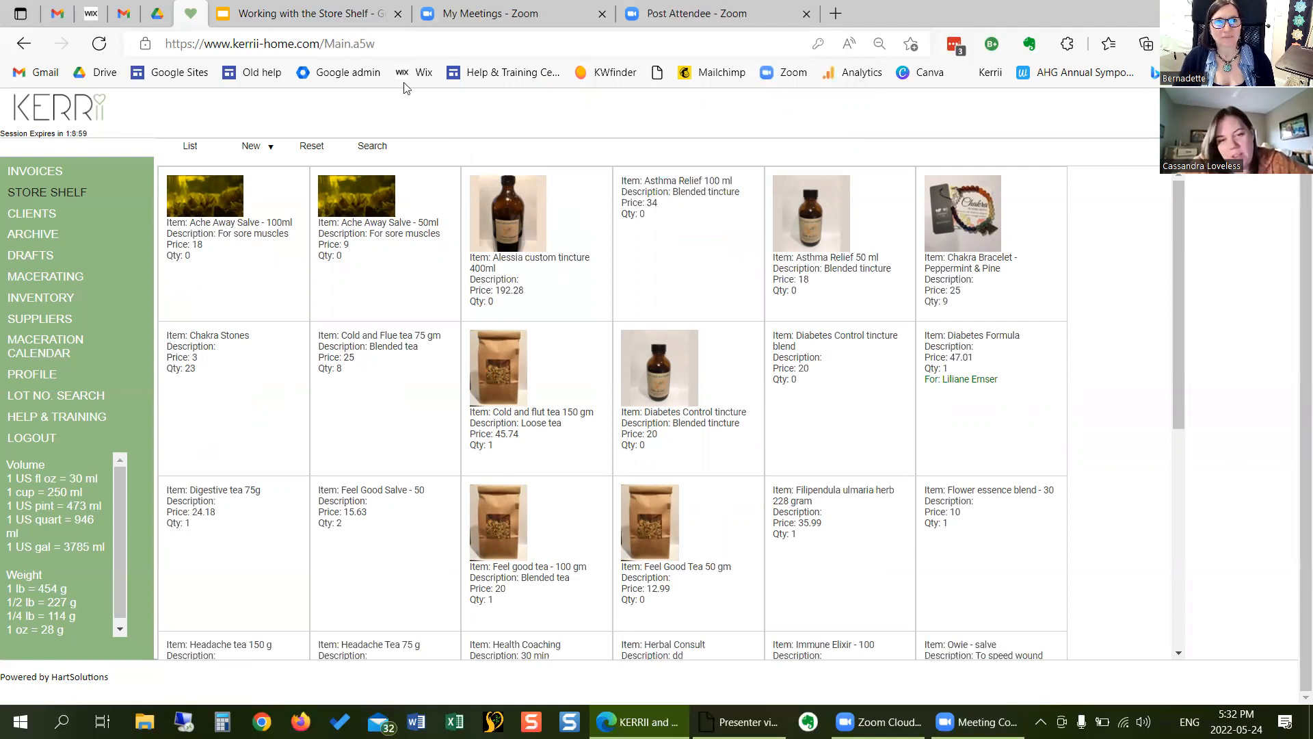
# - Switch to the Working with the Store Shelf presentation, advance to the "Adding Services" slide, and return to KERRII's Store Shelf
pyautogui.click(309, 18)
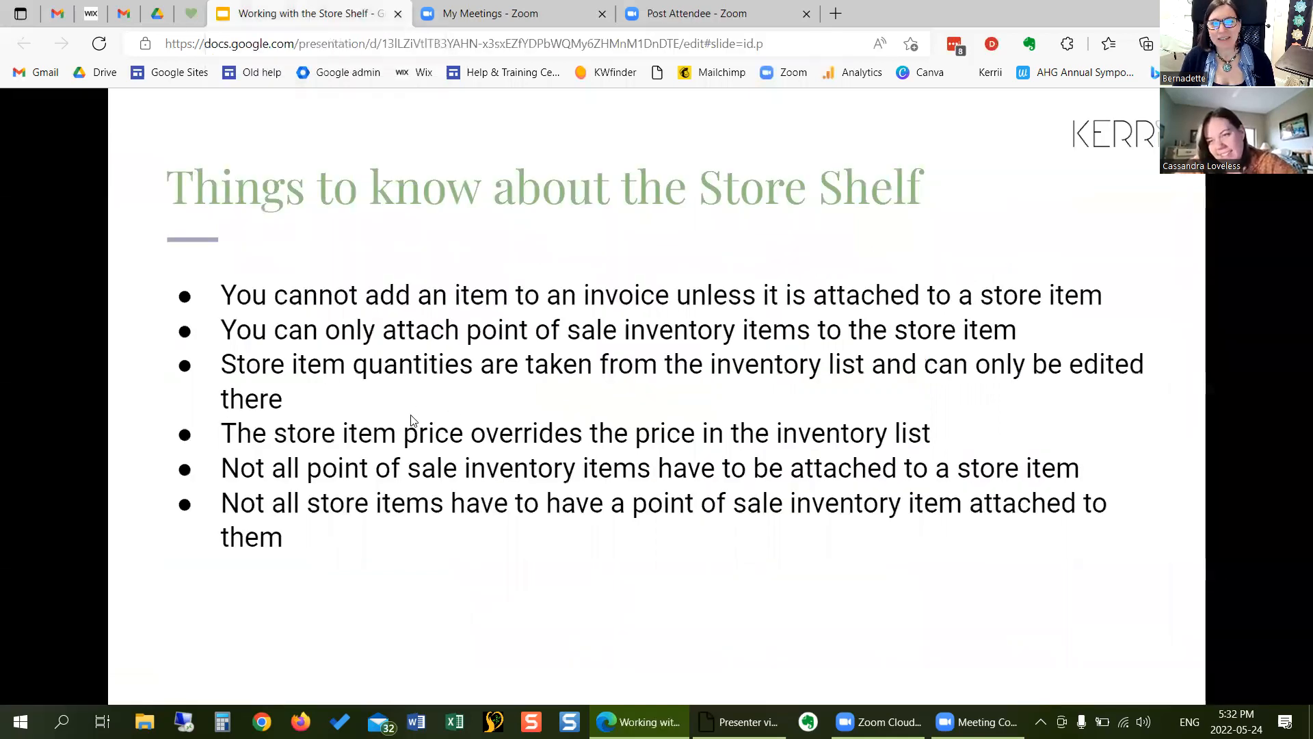
pyautogui.click(384, 396)
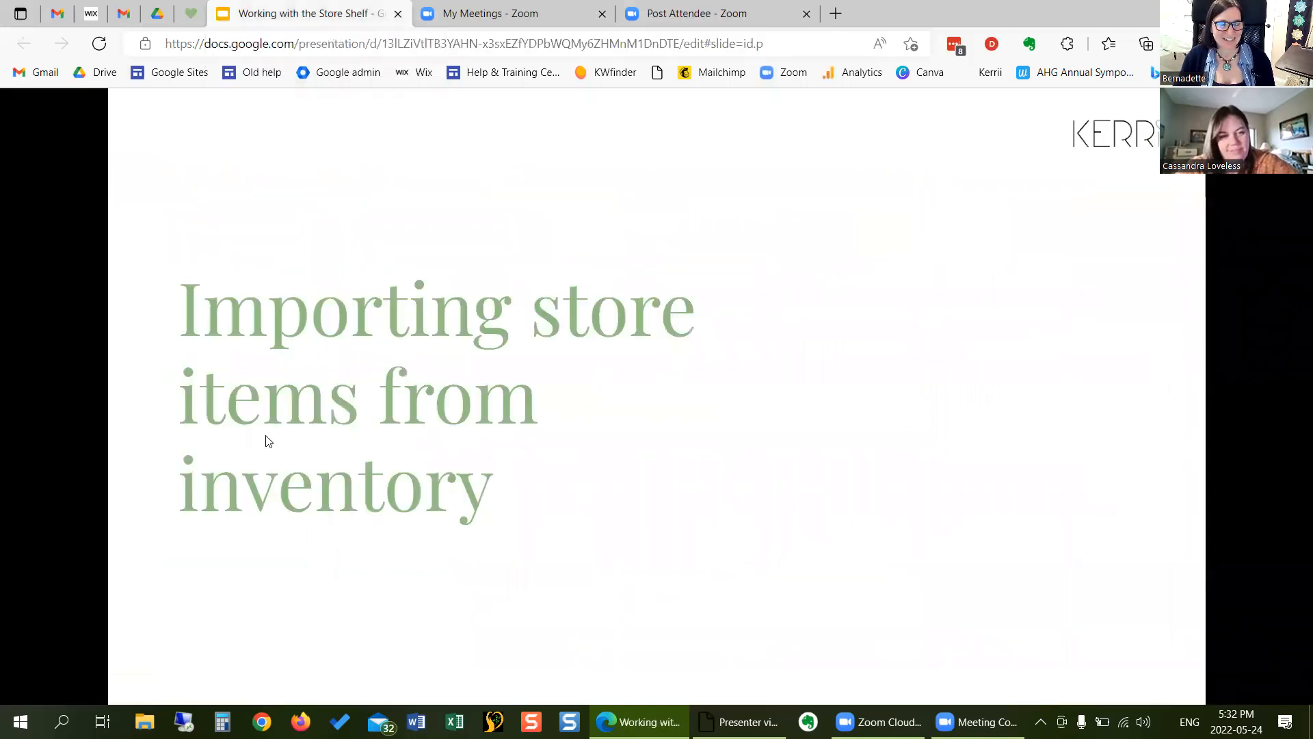
pyautogui.click(323, 440)
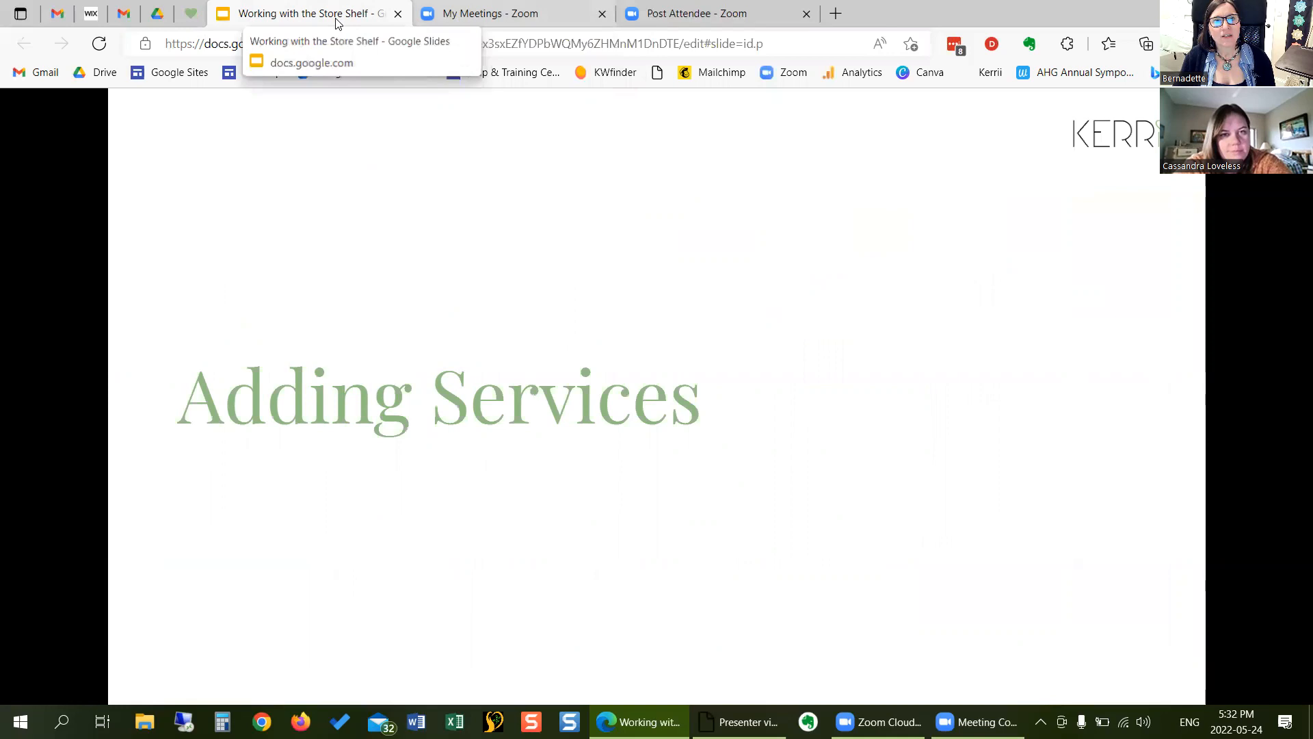
pyautogui.click(190, 14)
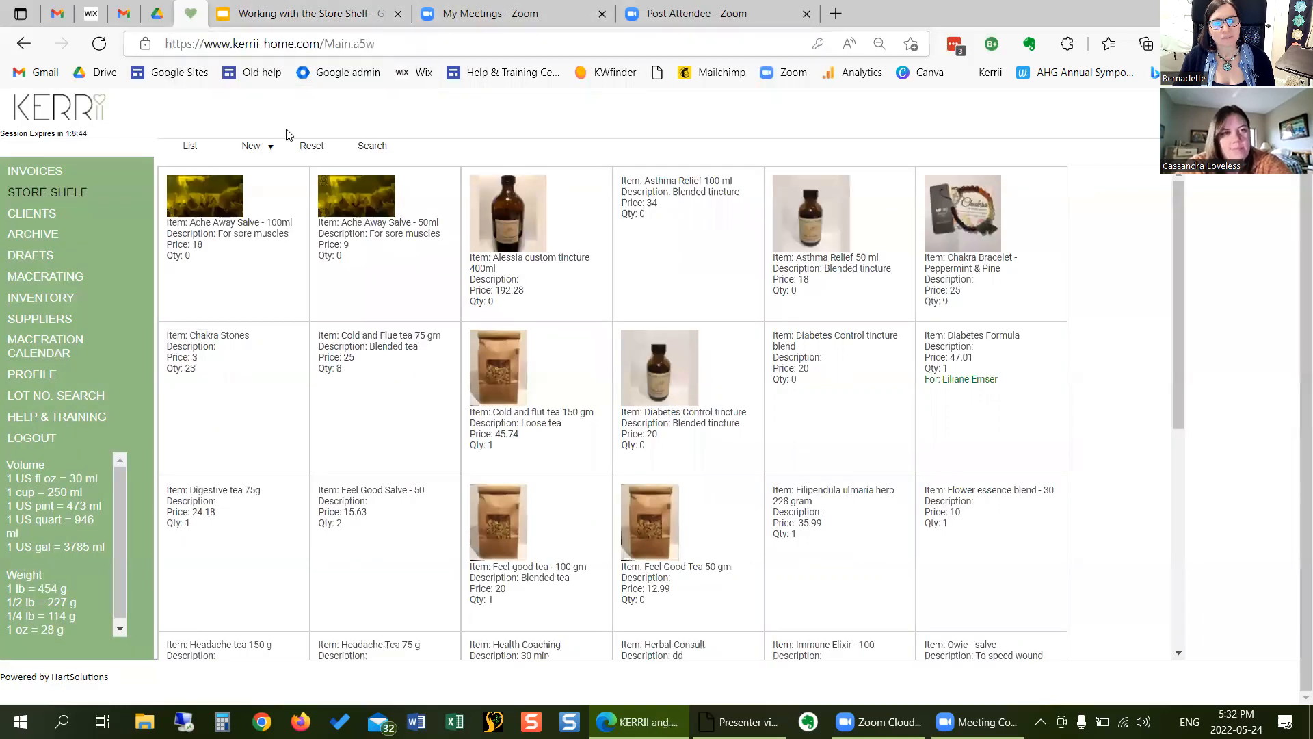